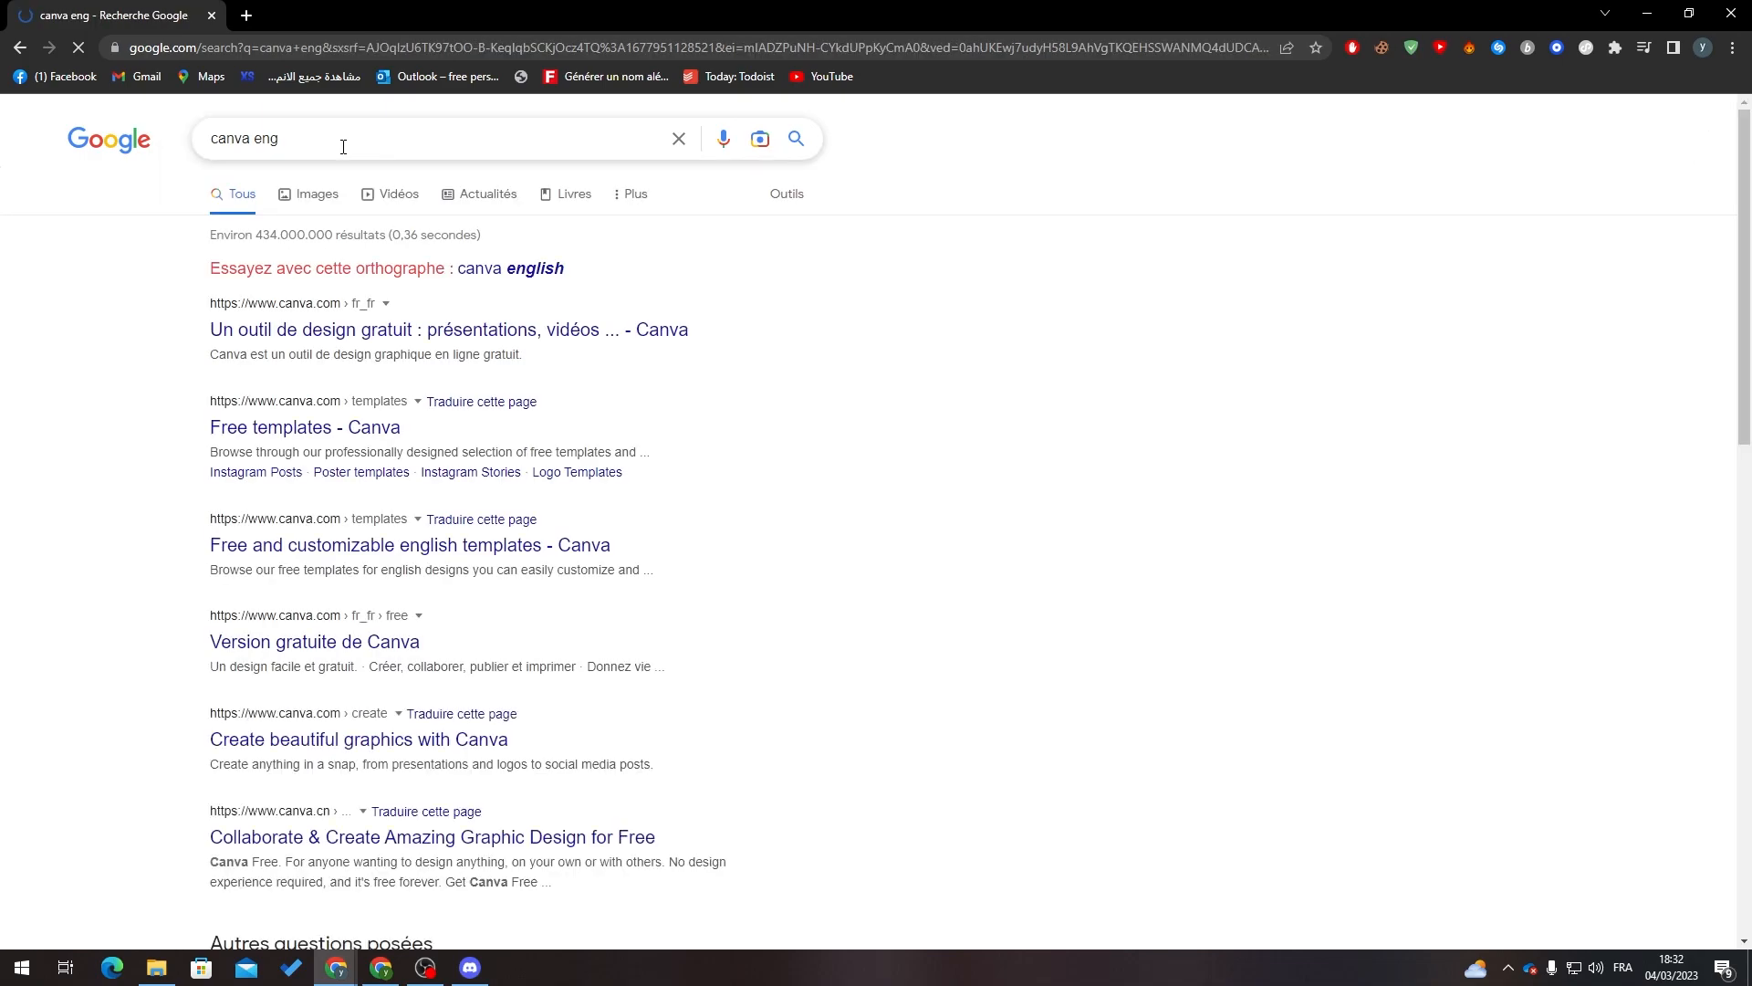
Step: Open Canva's free templates page from the search results, dismiss the event invitation and browse the recommended template types
{"action": "left_click", "coordinate": [390, 438]}
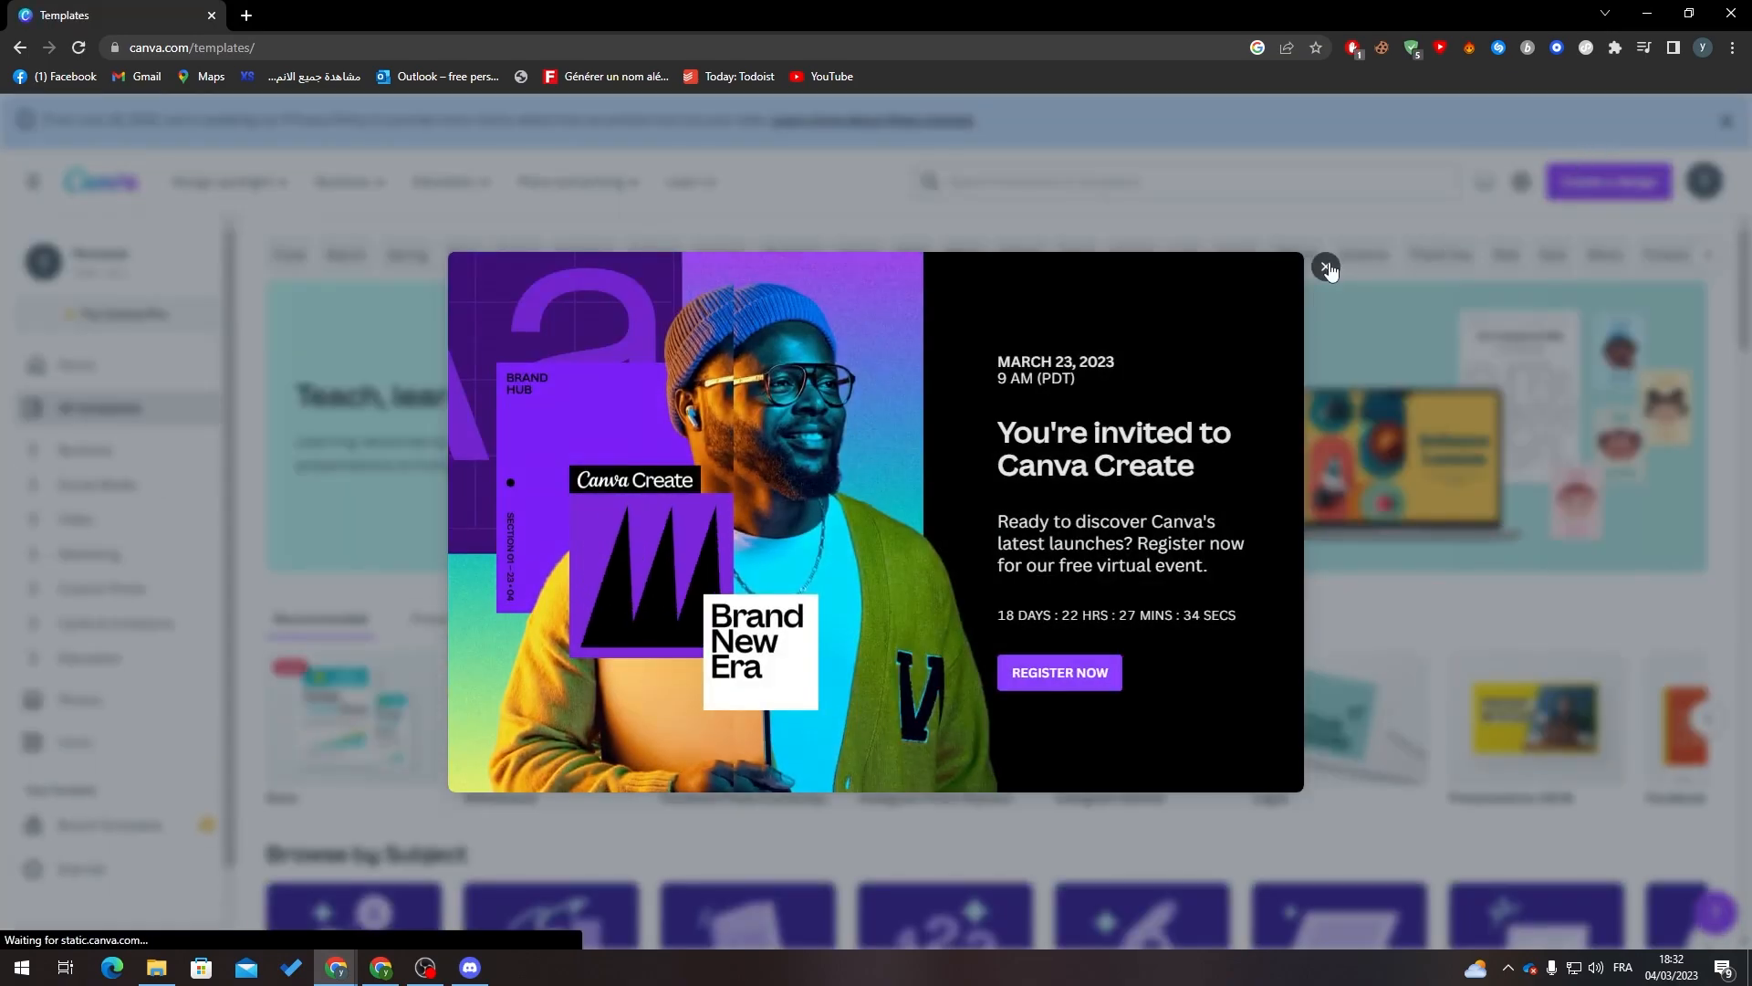
{"action": "left_click", "coordinate": [1325, 267]}
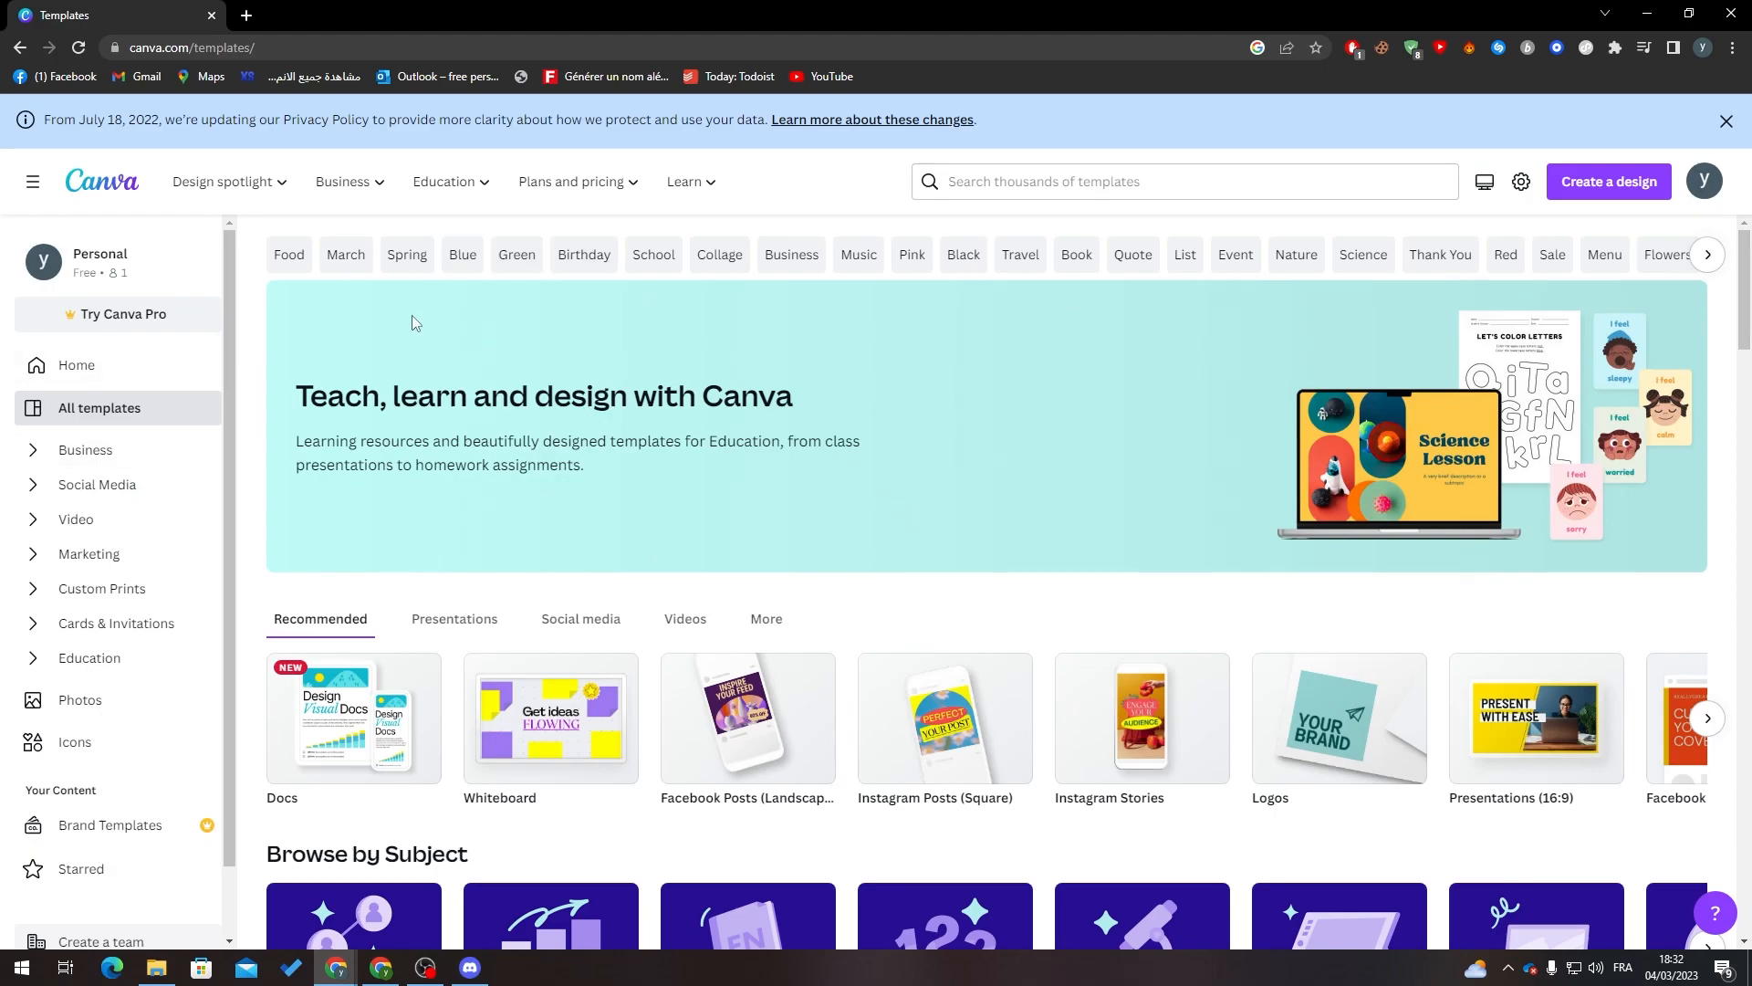
{"action": "scroll", "coordinate": [1597, 351], "scroll_direction": "down", "scroll_amount": 4}
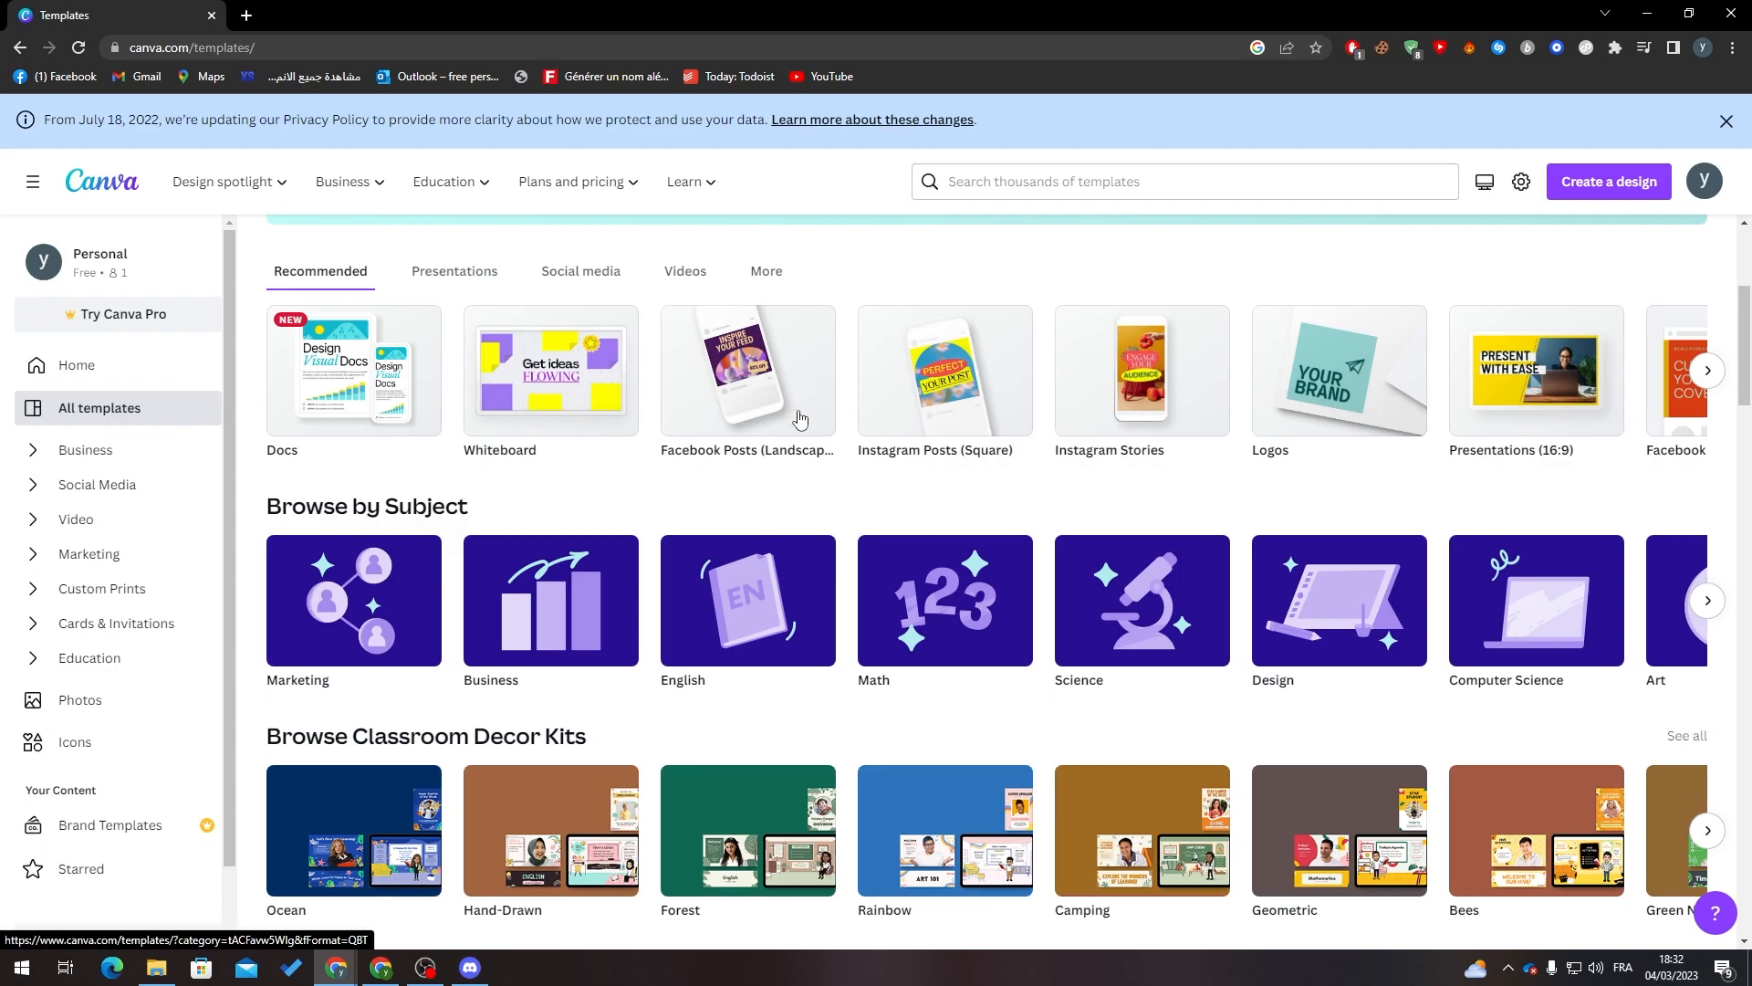
{"action": "left_click", "coordinate": [1706, 373]}
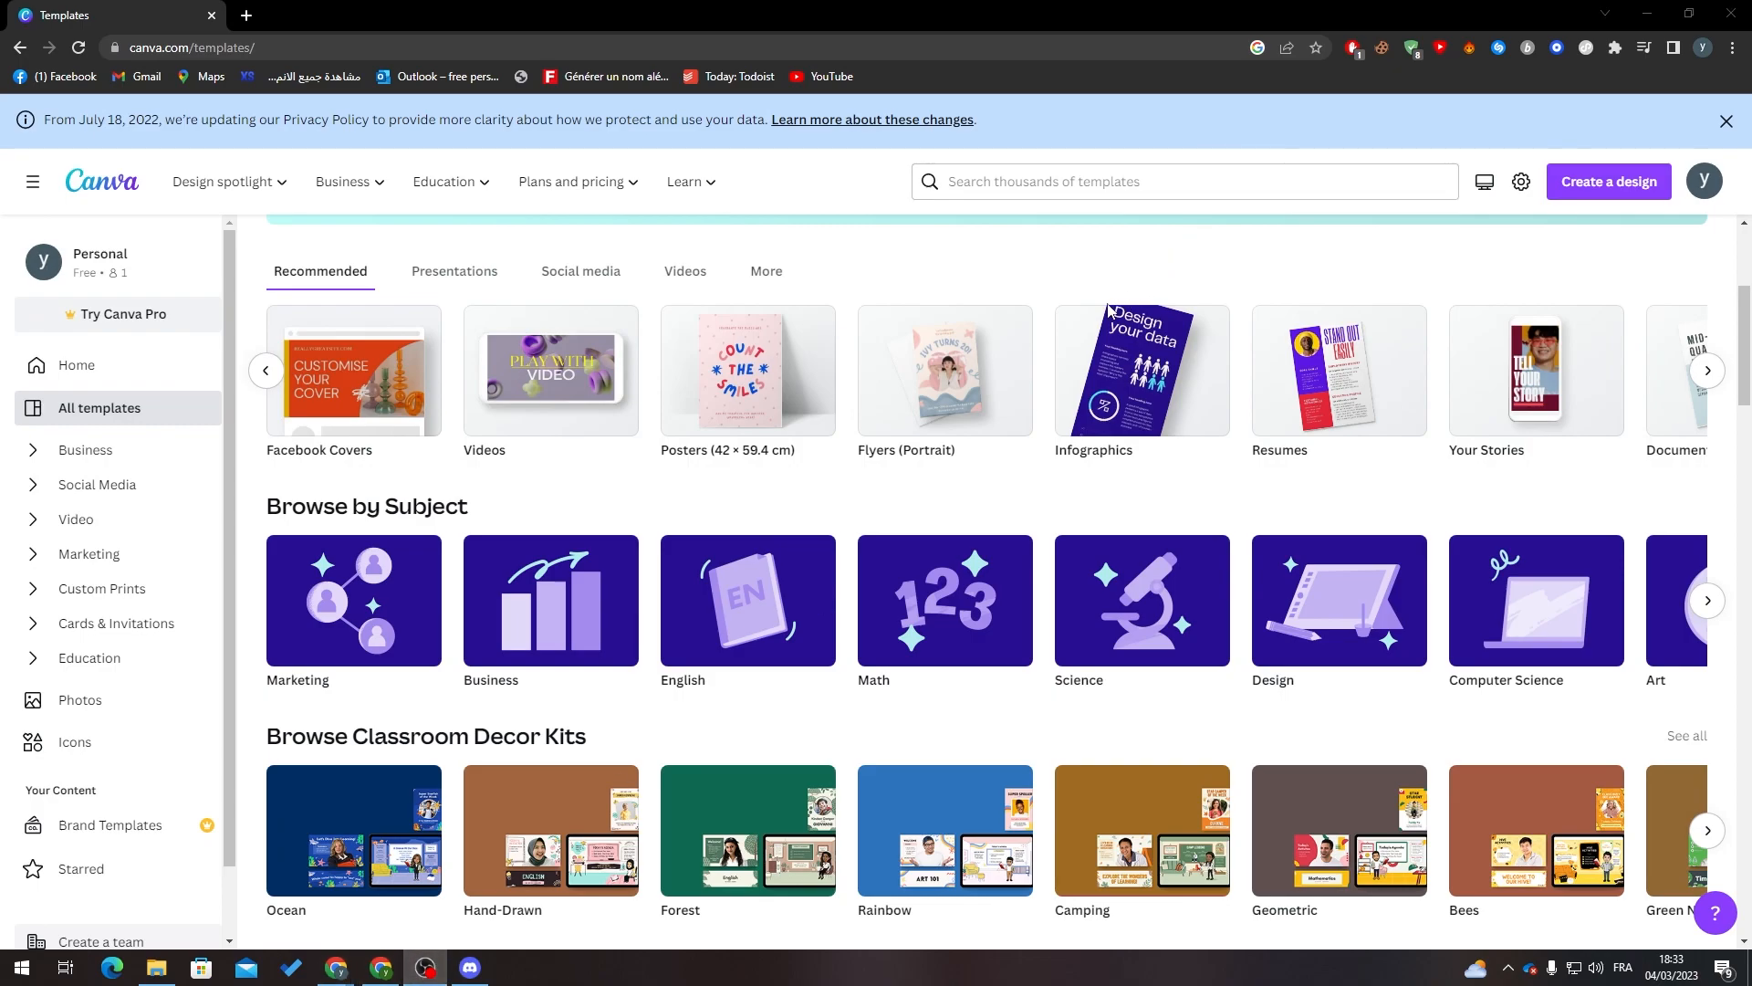
Step: Search the templates for "planner" and open the suggested Simple and Minimal Printable Daily Planner
{"action": "left_click", "coordinate": [1017, 180]}
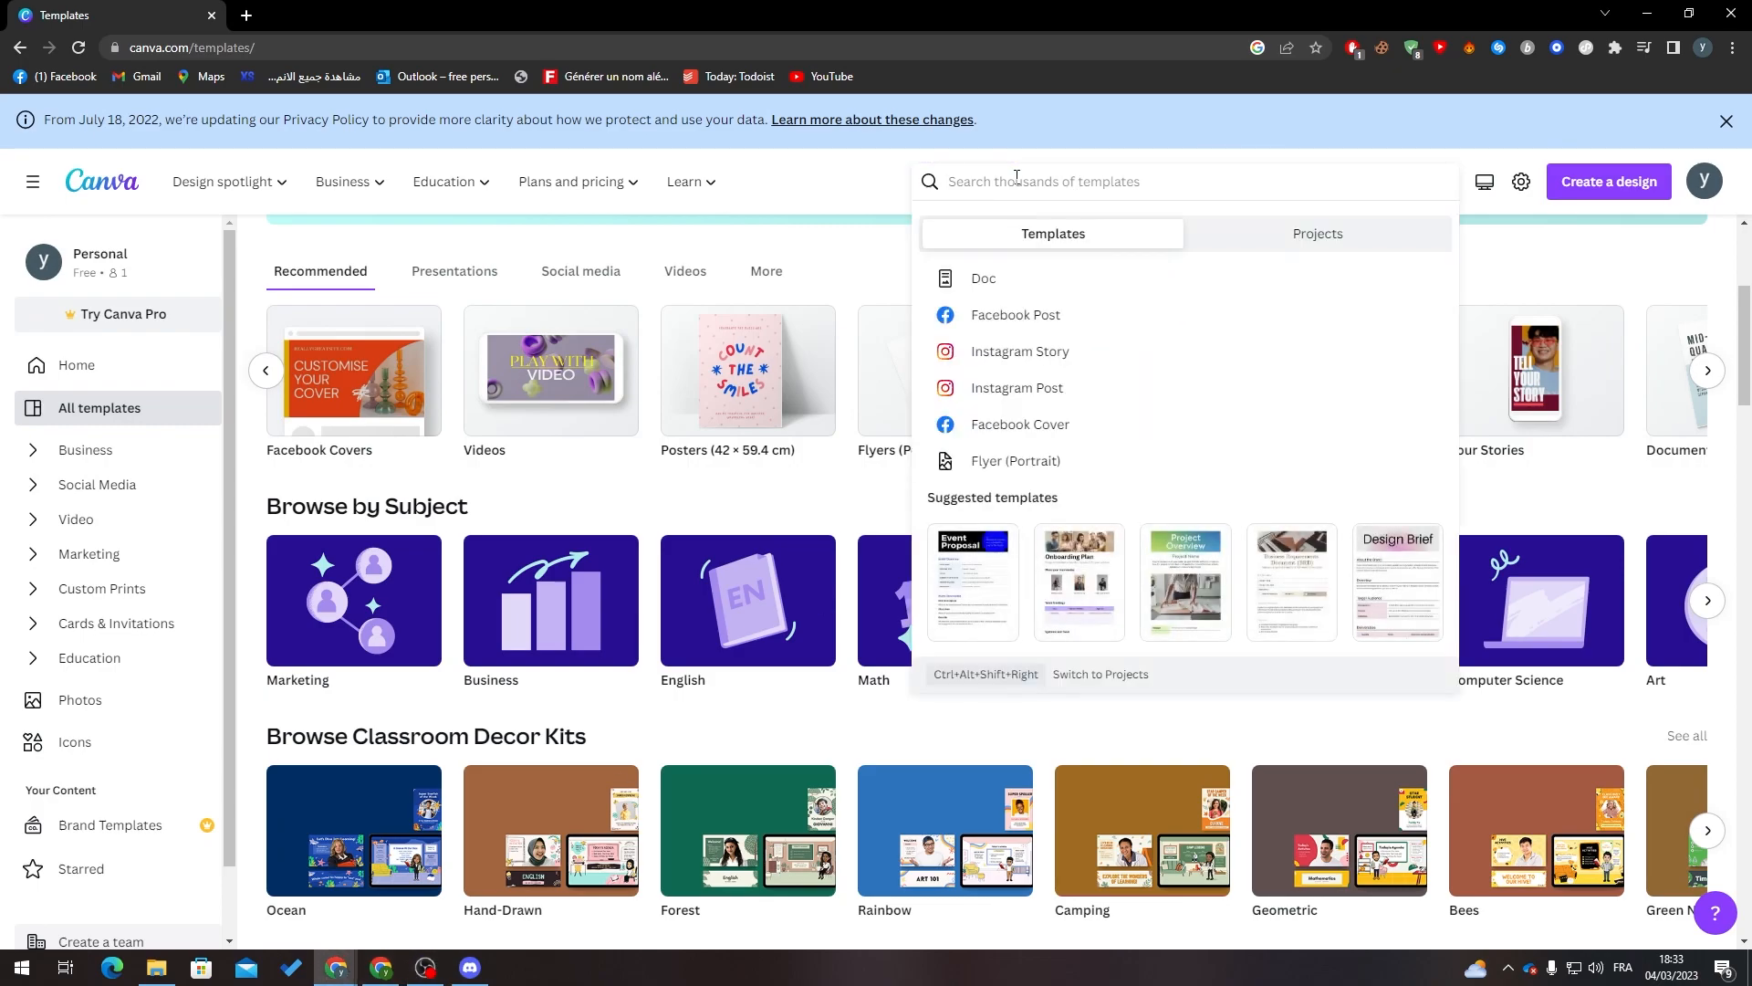
{"action": "type", "text": "planner"}
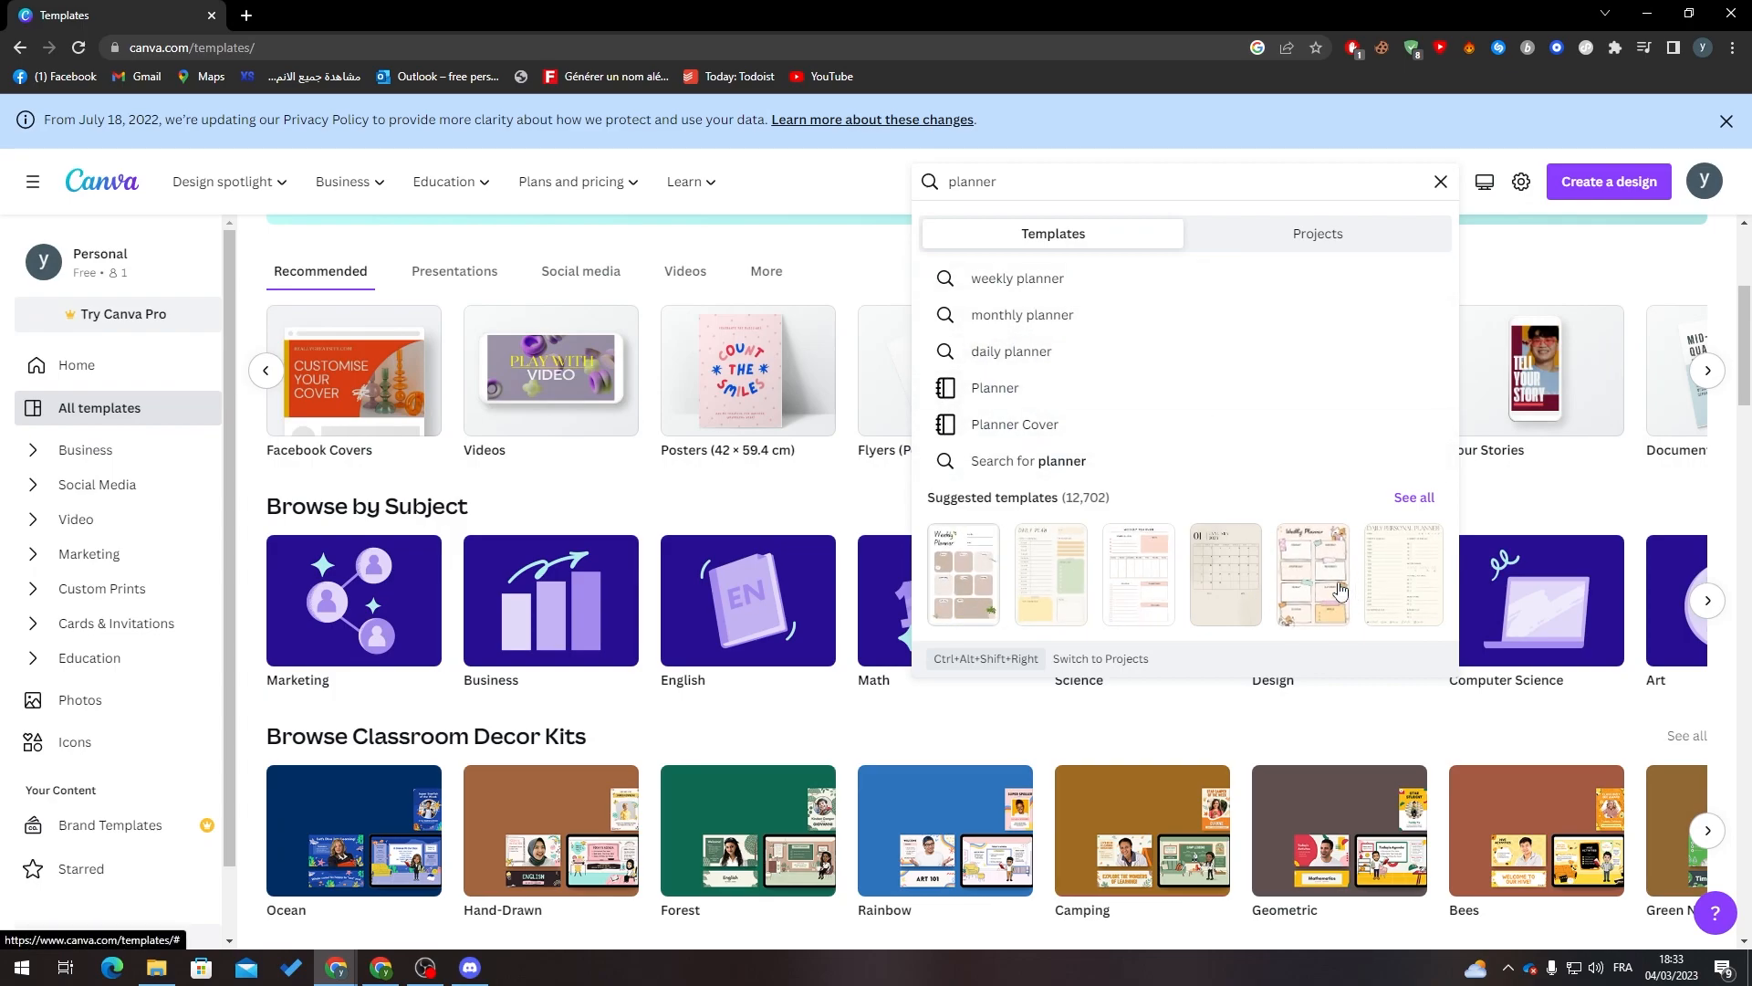
{"action": "left_click", "coordinate": [1408, 570]}
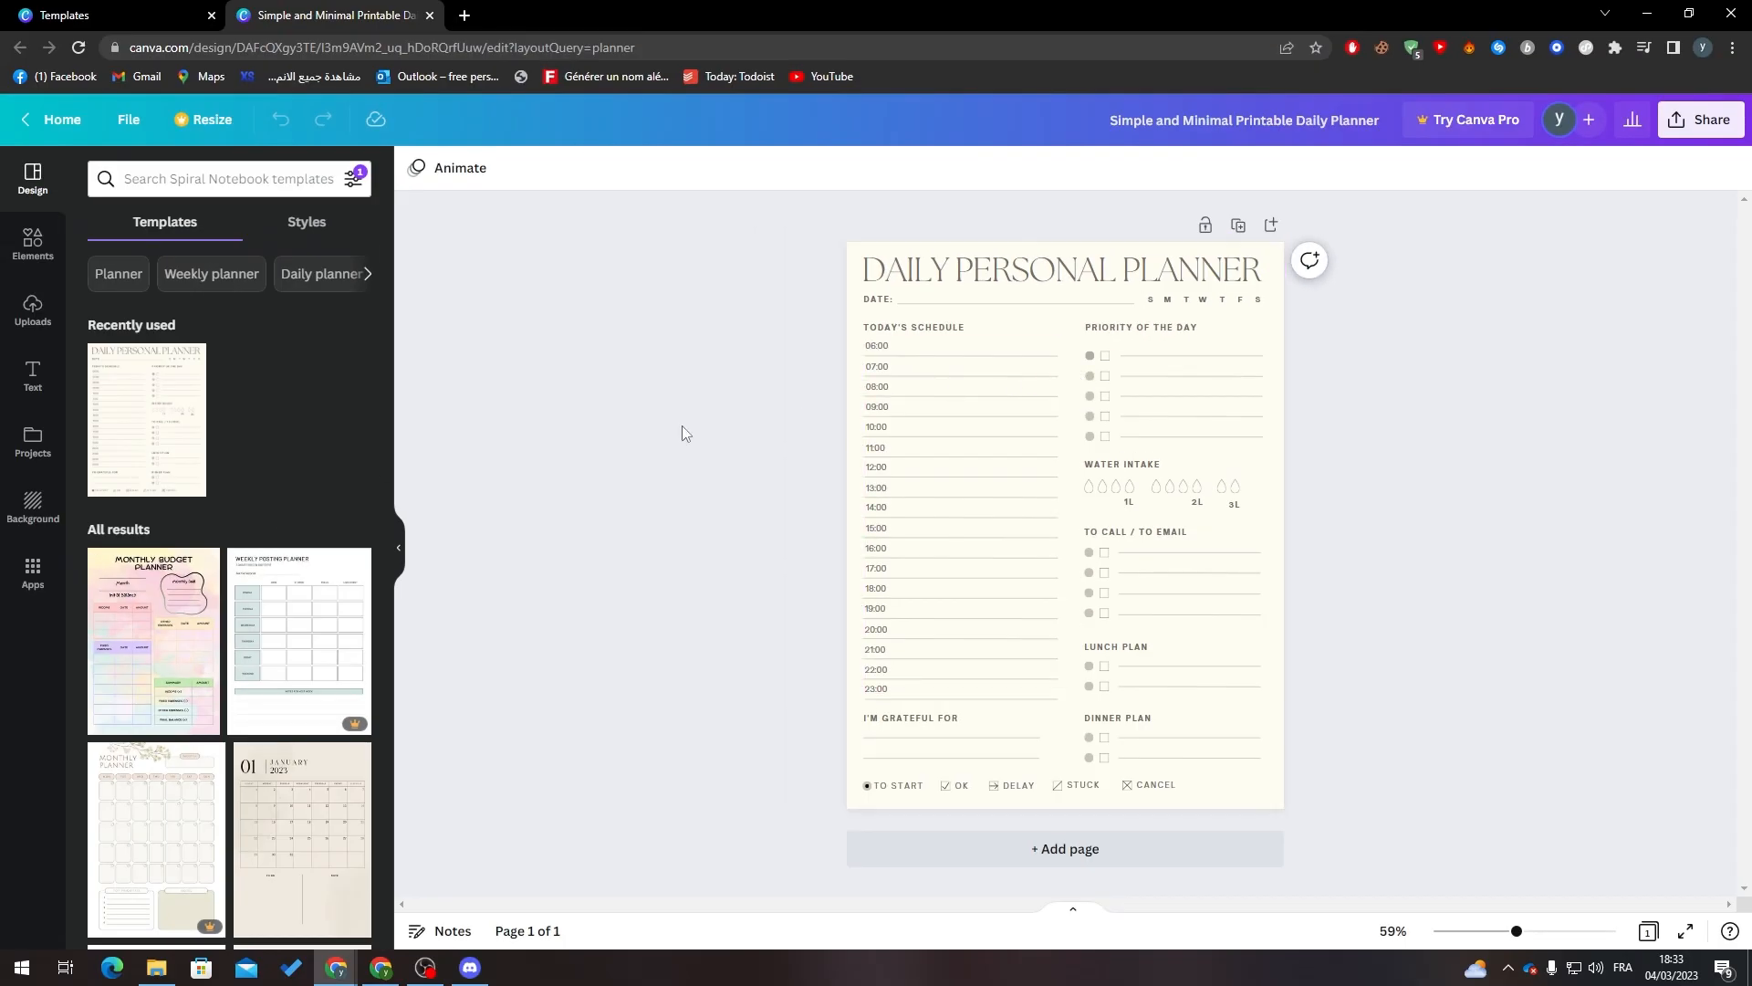
Step: Try the Monthly Budget Planner template and the May page of the Brown Black Vintage 2023 Year Planner on the design
{"action": "left_click", "coordinate": [146, 620]}
{"action": "left_click", "coordinate": [1100, 439]}
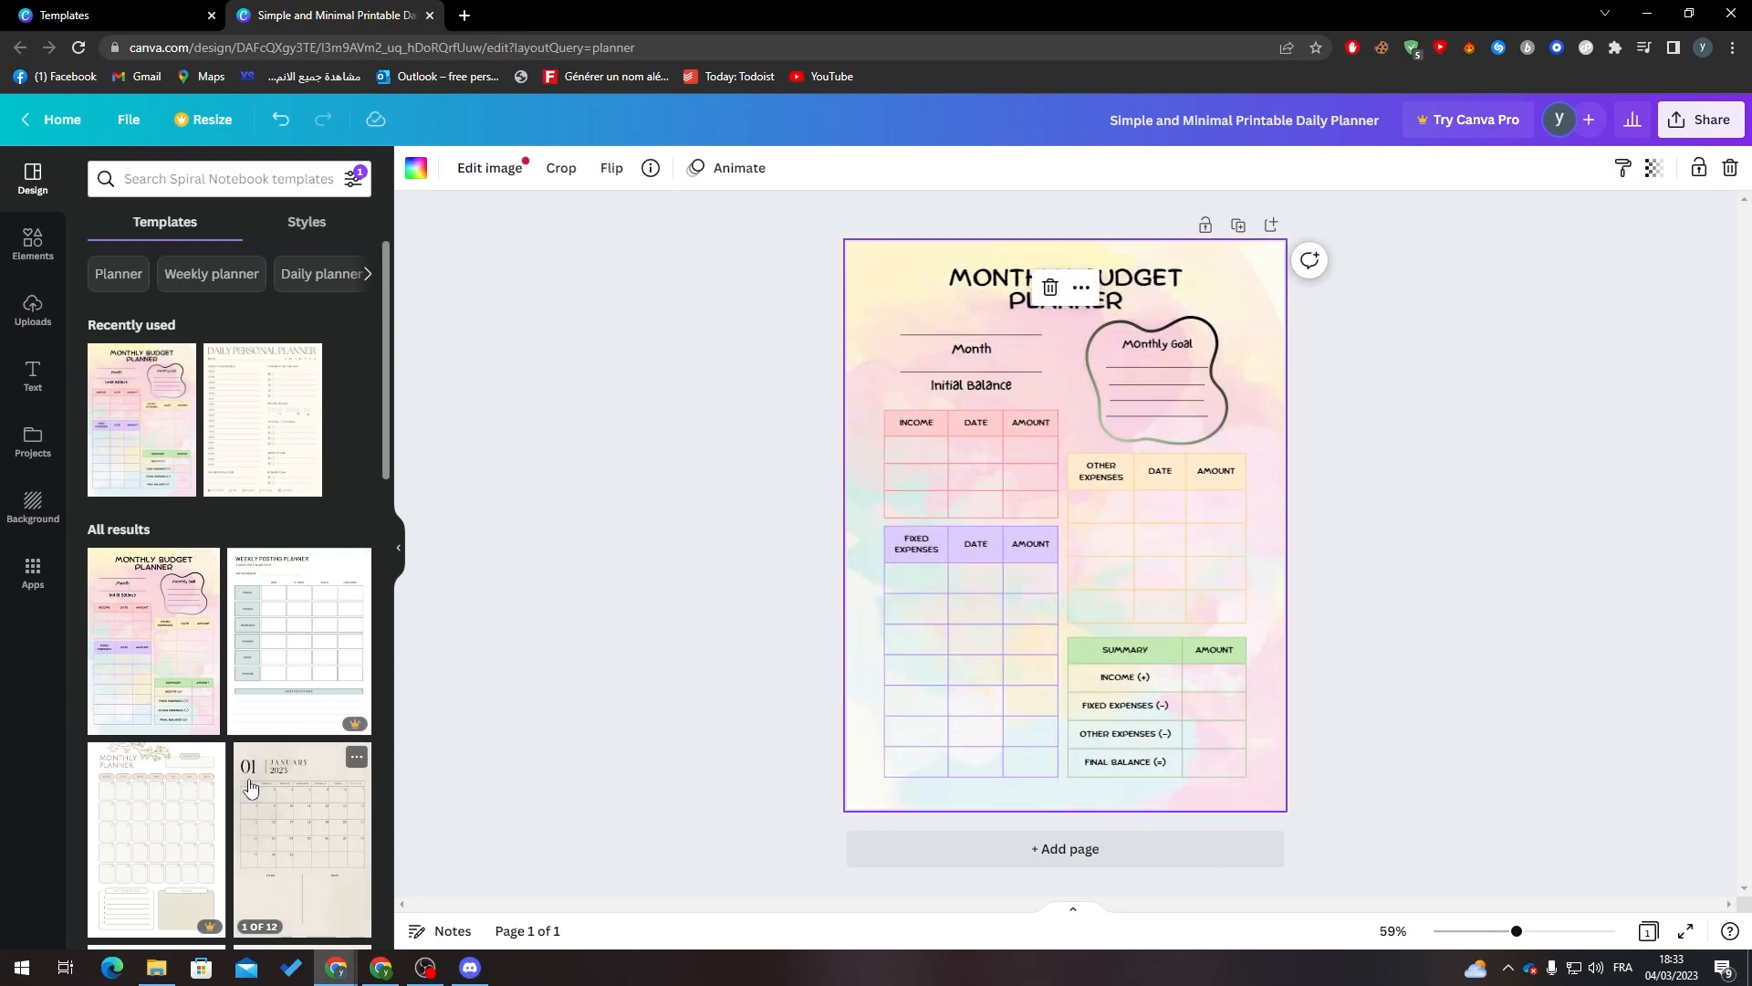
{"action": "left_click", "coordinate": [301, 830]}
{"action": "left_click", "coordinate": [132, 801]}
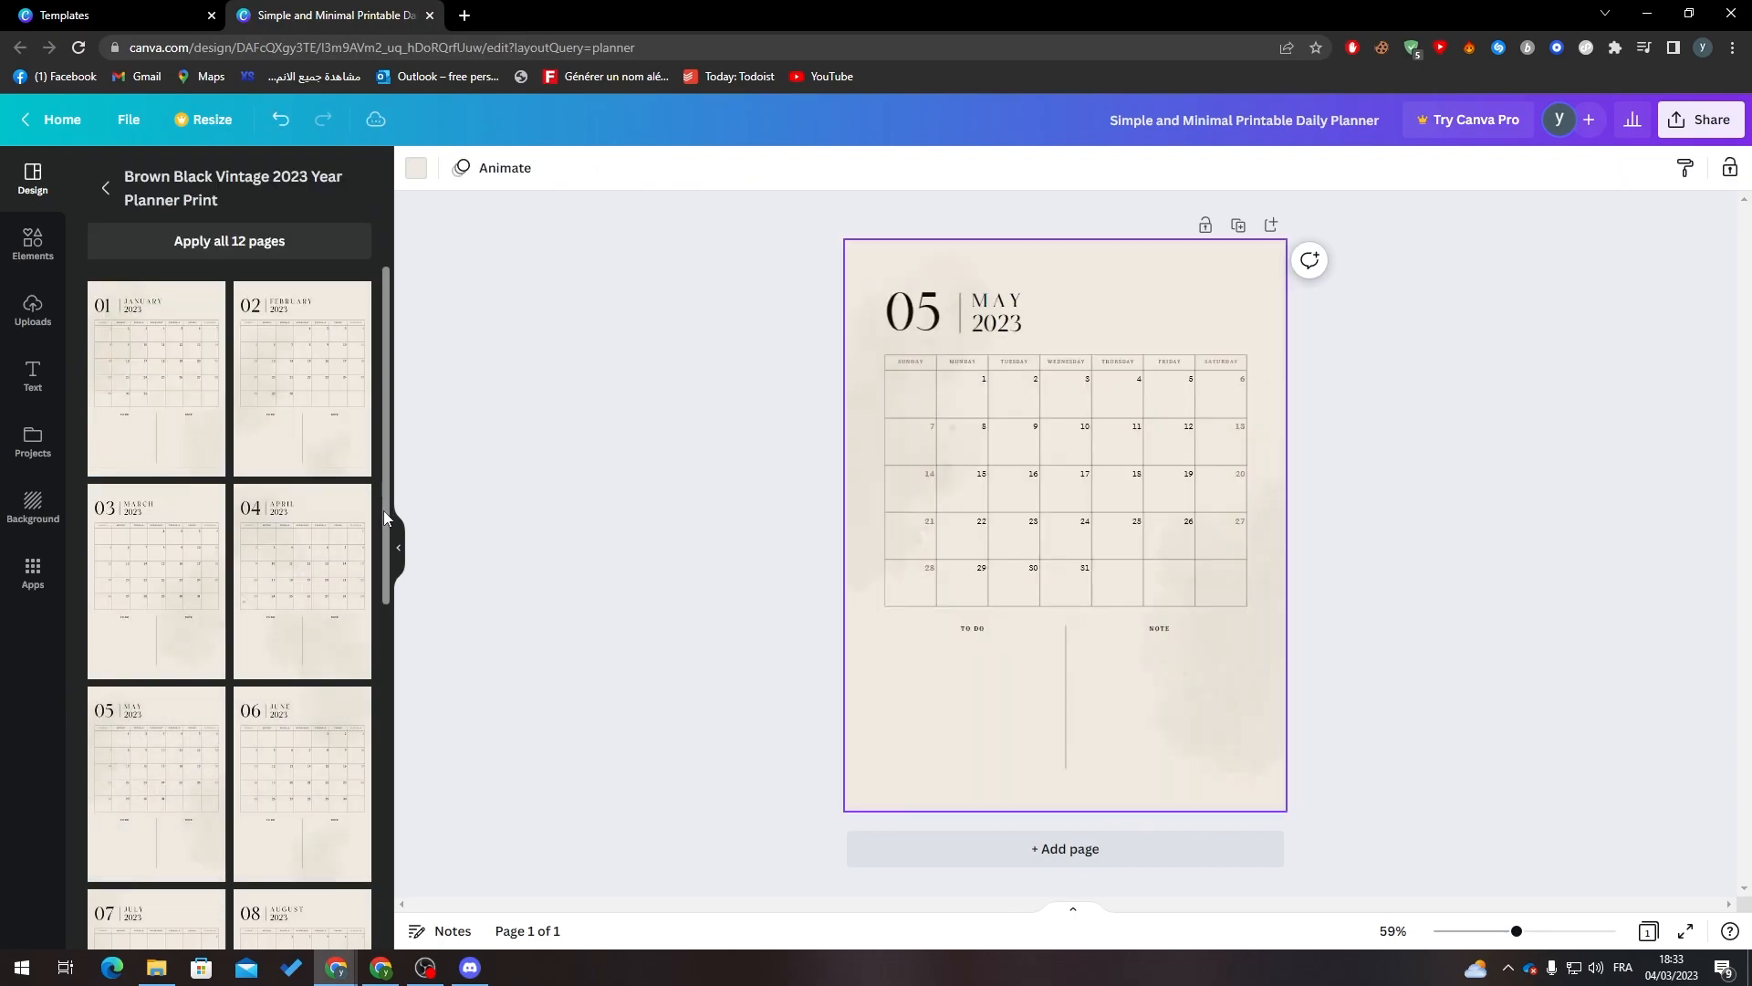
{"action": "scroll", "coordinate": [348, 887], "scroll_direction": "down", "scroll_amount": 8}
{"action": "scroll", "coordinate": [346, 888], "scroll_direction": "up", "scroll_amount": 8}
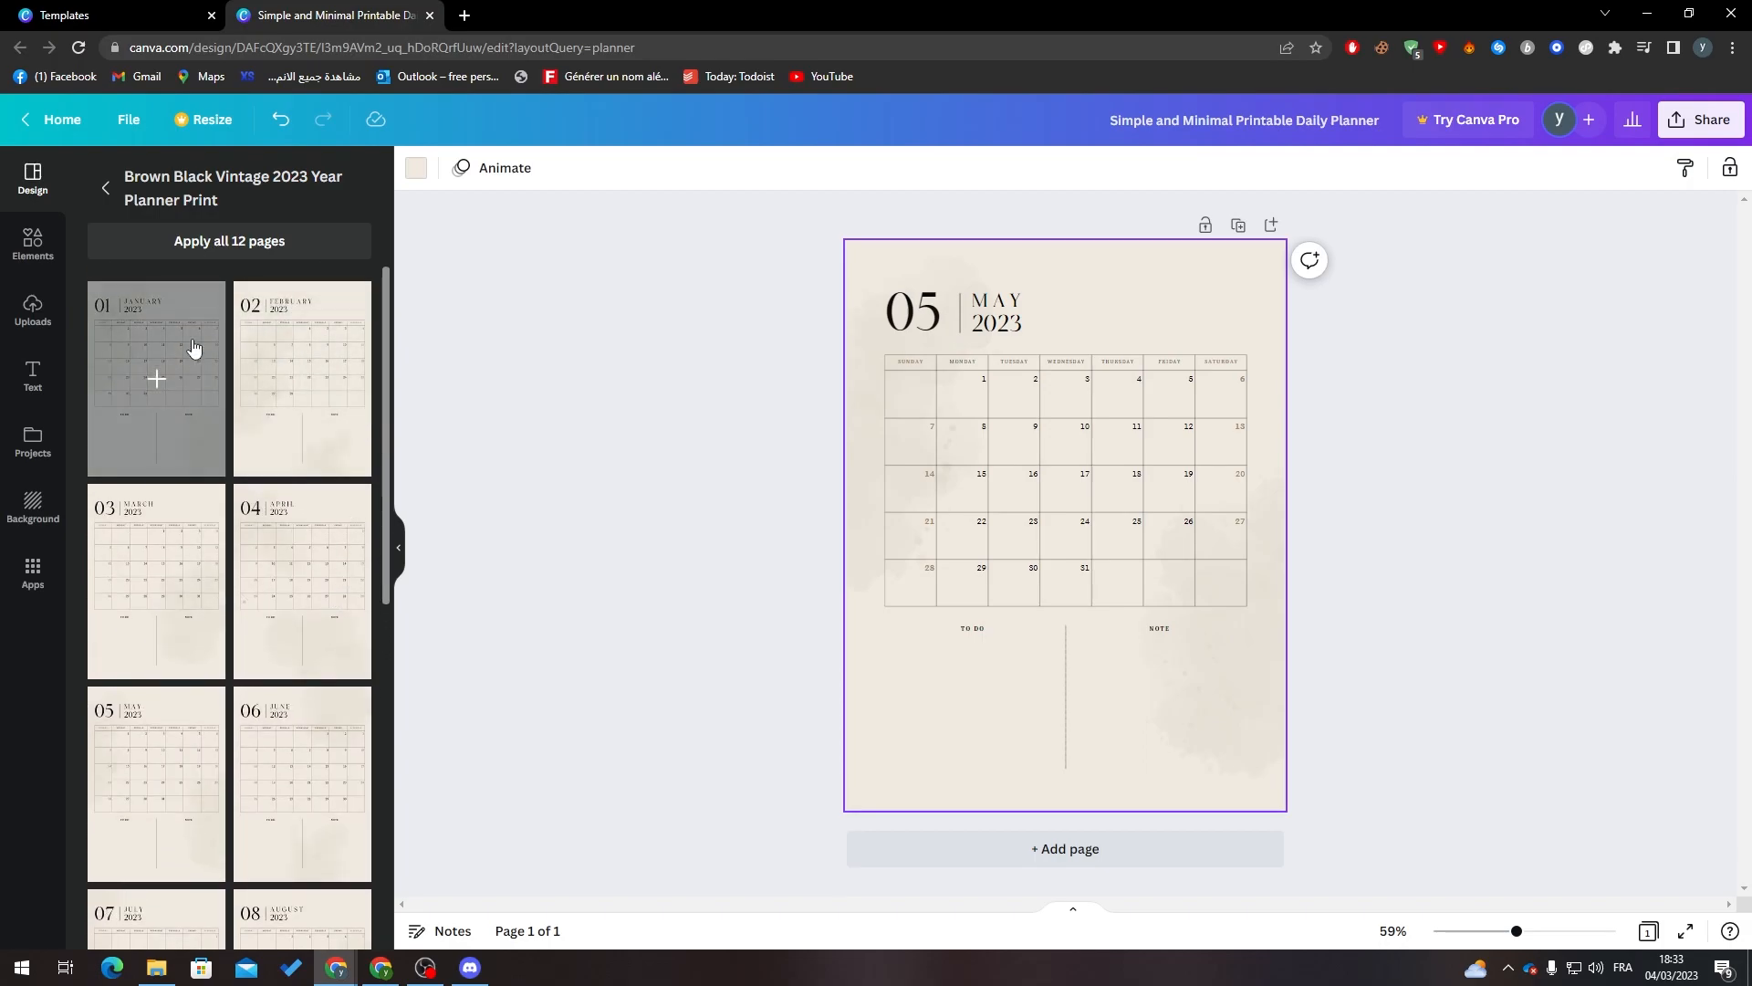
{"action": "left_click", "coordinate": [102, 187]}
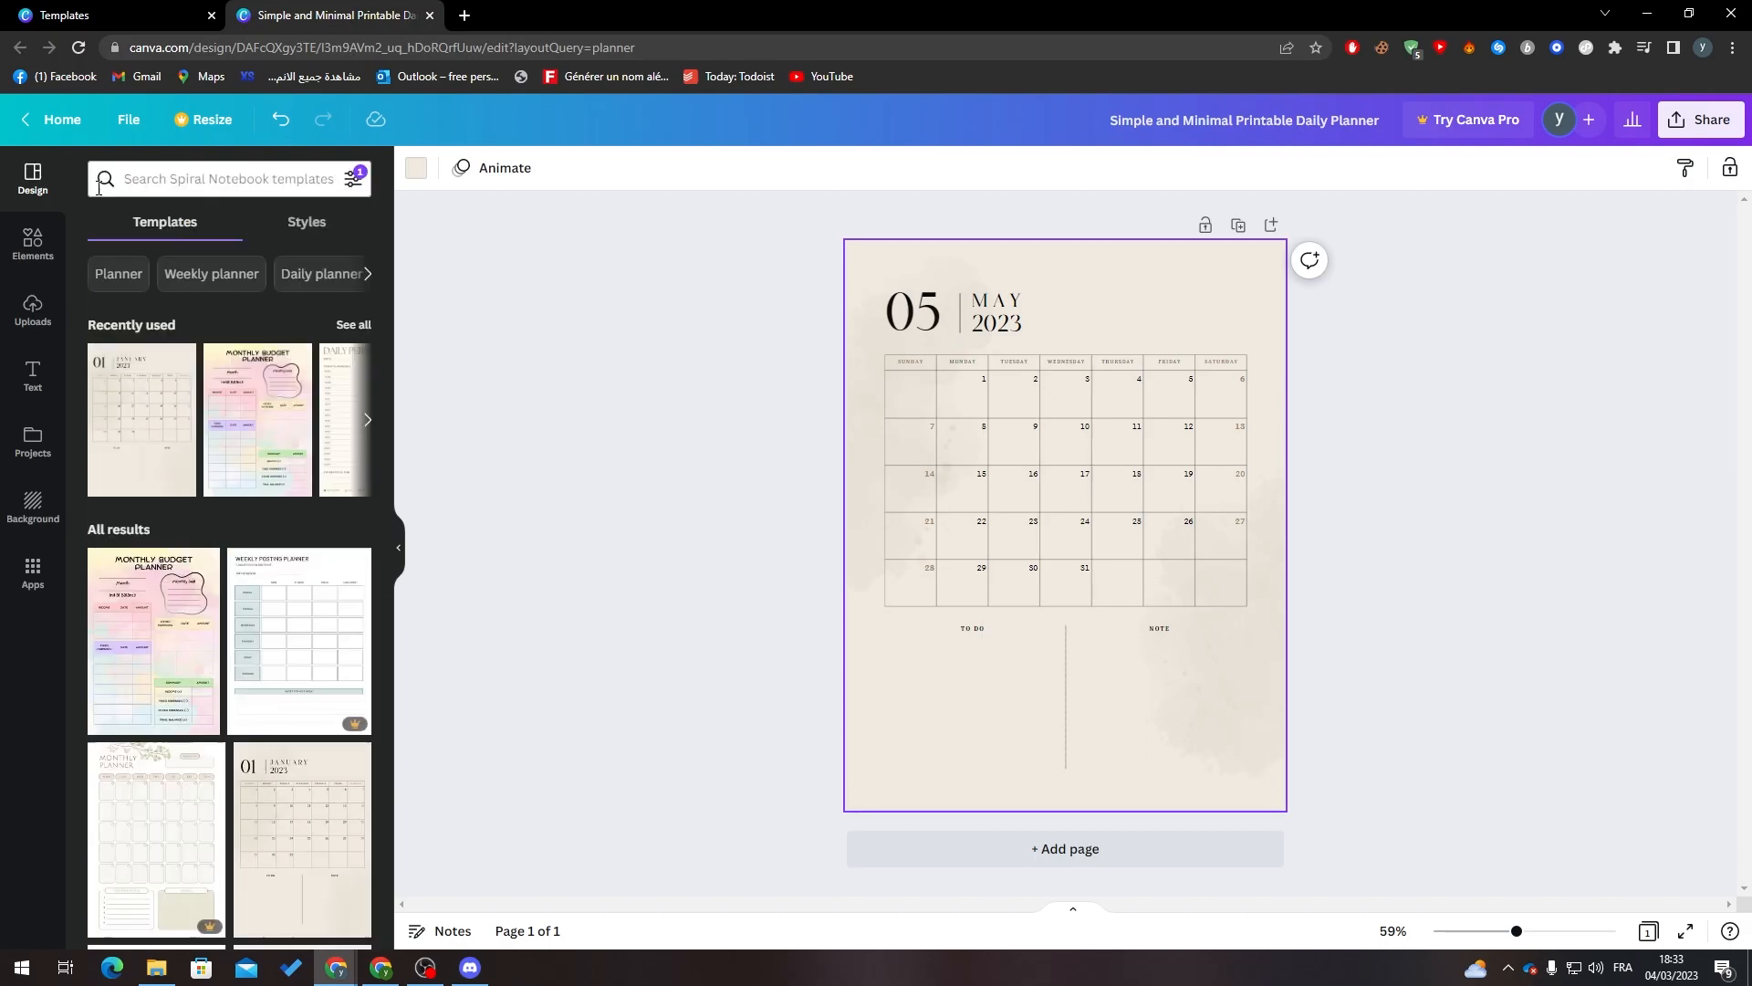
Step: Try to apply the To Do List template from further down the planner results
{"action": "left_click", "coordinate": [367, 426]}
{"action": "left_click_drag", "start_coordinate": [384, 425], "coordinate": [402, 904]}
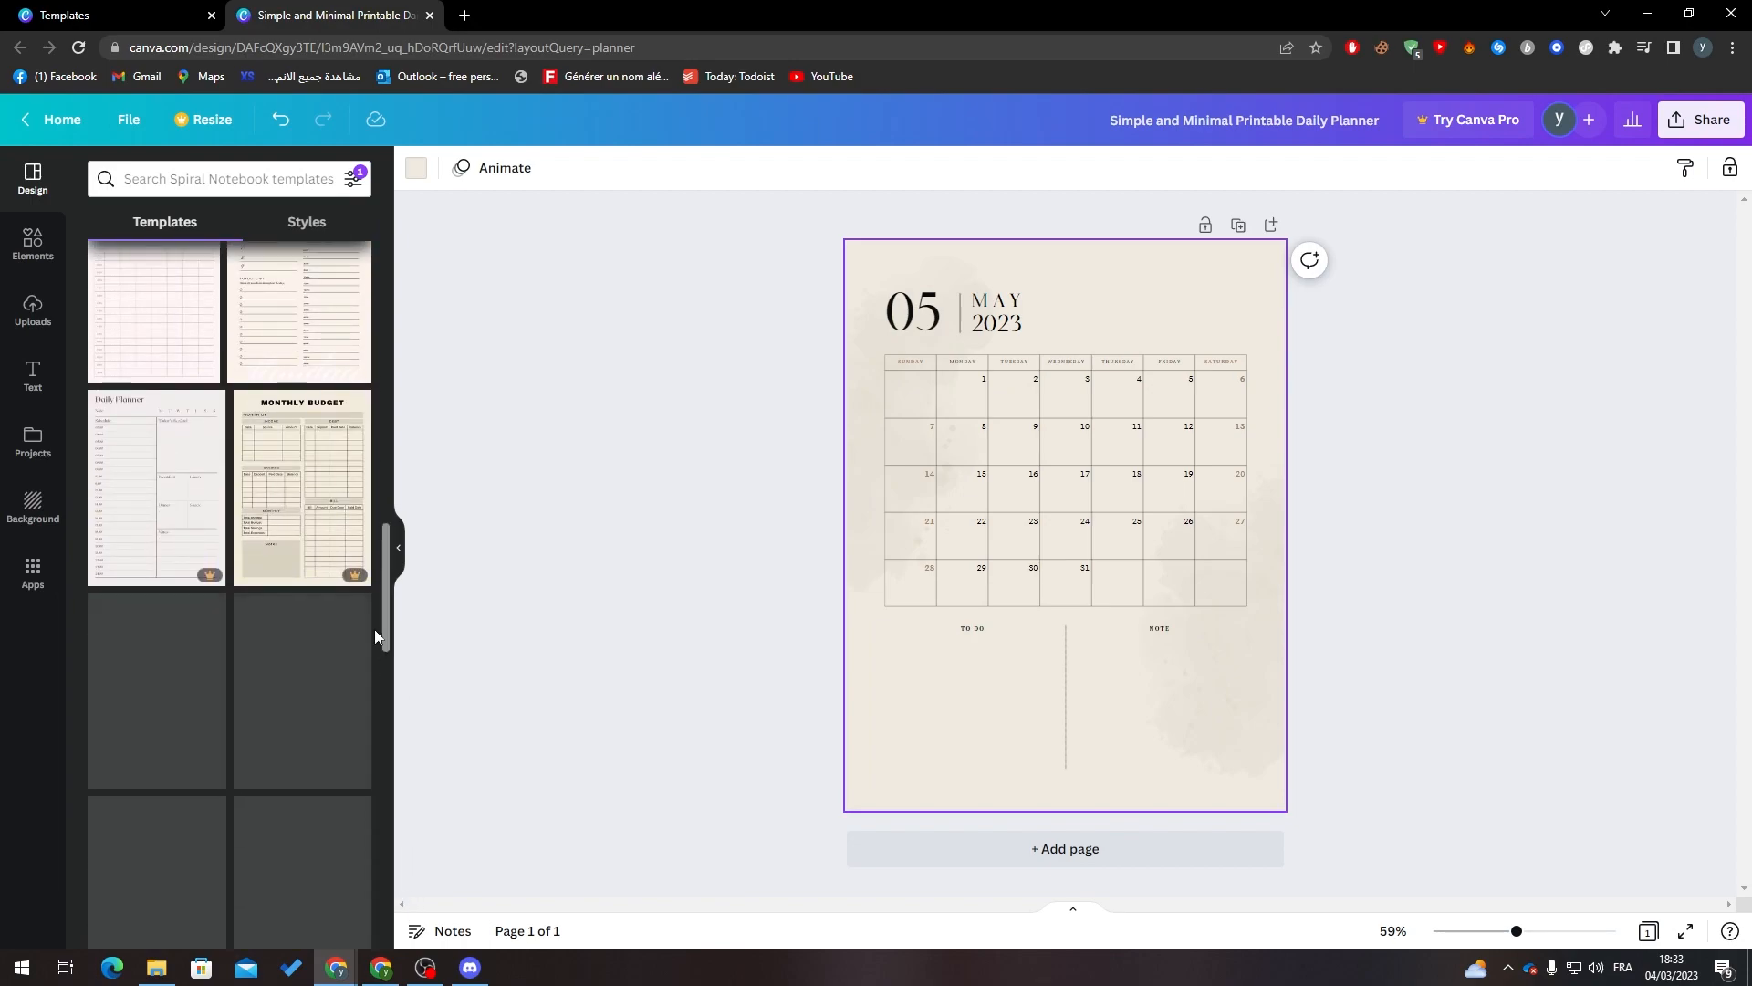
{"action": "scroll", "coordinate": [385, 591], "scroll_direction": "down", "scroll_amount": 2}
{"action": "left_click", "coordinate": [262, 522]}
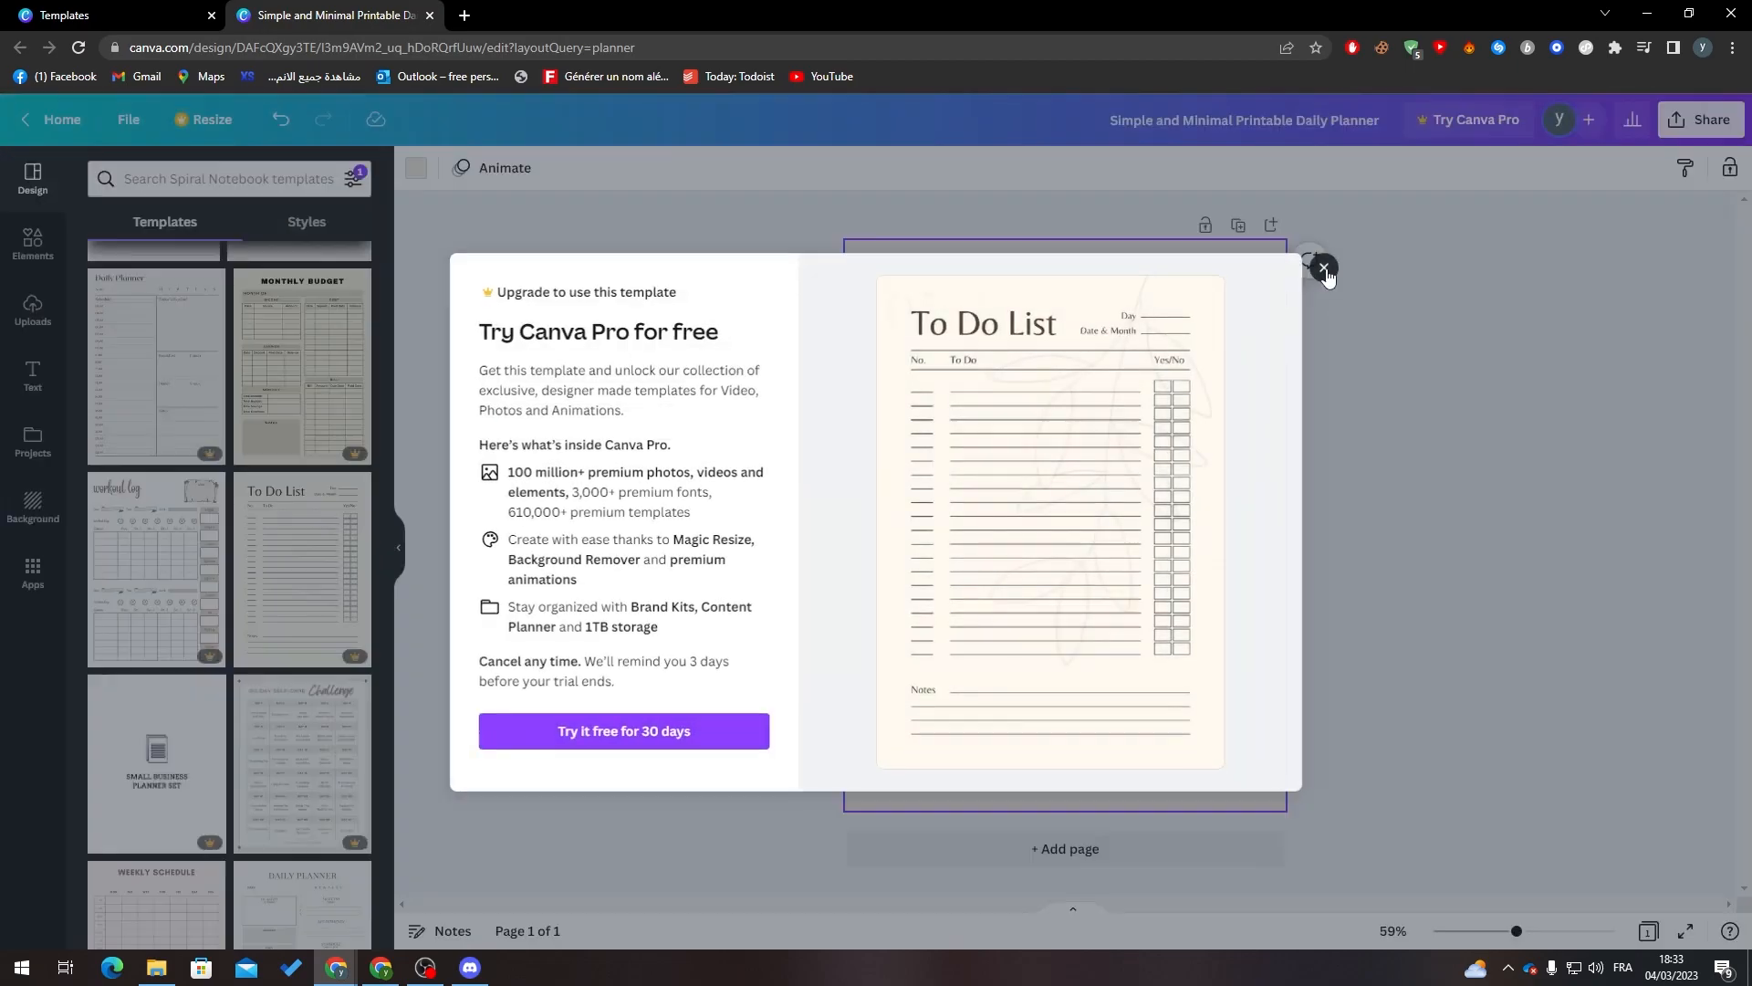
{"action": "left_click", "coordinate": [1326, 267]}
Step: Replace the page with the pink and white Weekly Planner template that has Notes, Checklist, Appointment and Reminder sections
{"action": "left_click_drag", "start_coordinate": [383, 568], "coordinate": [387, 354]}
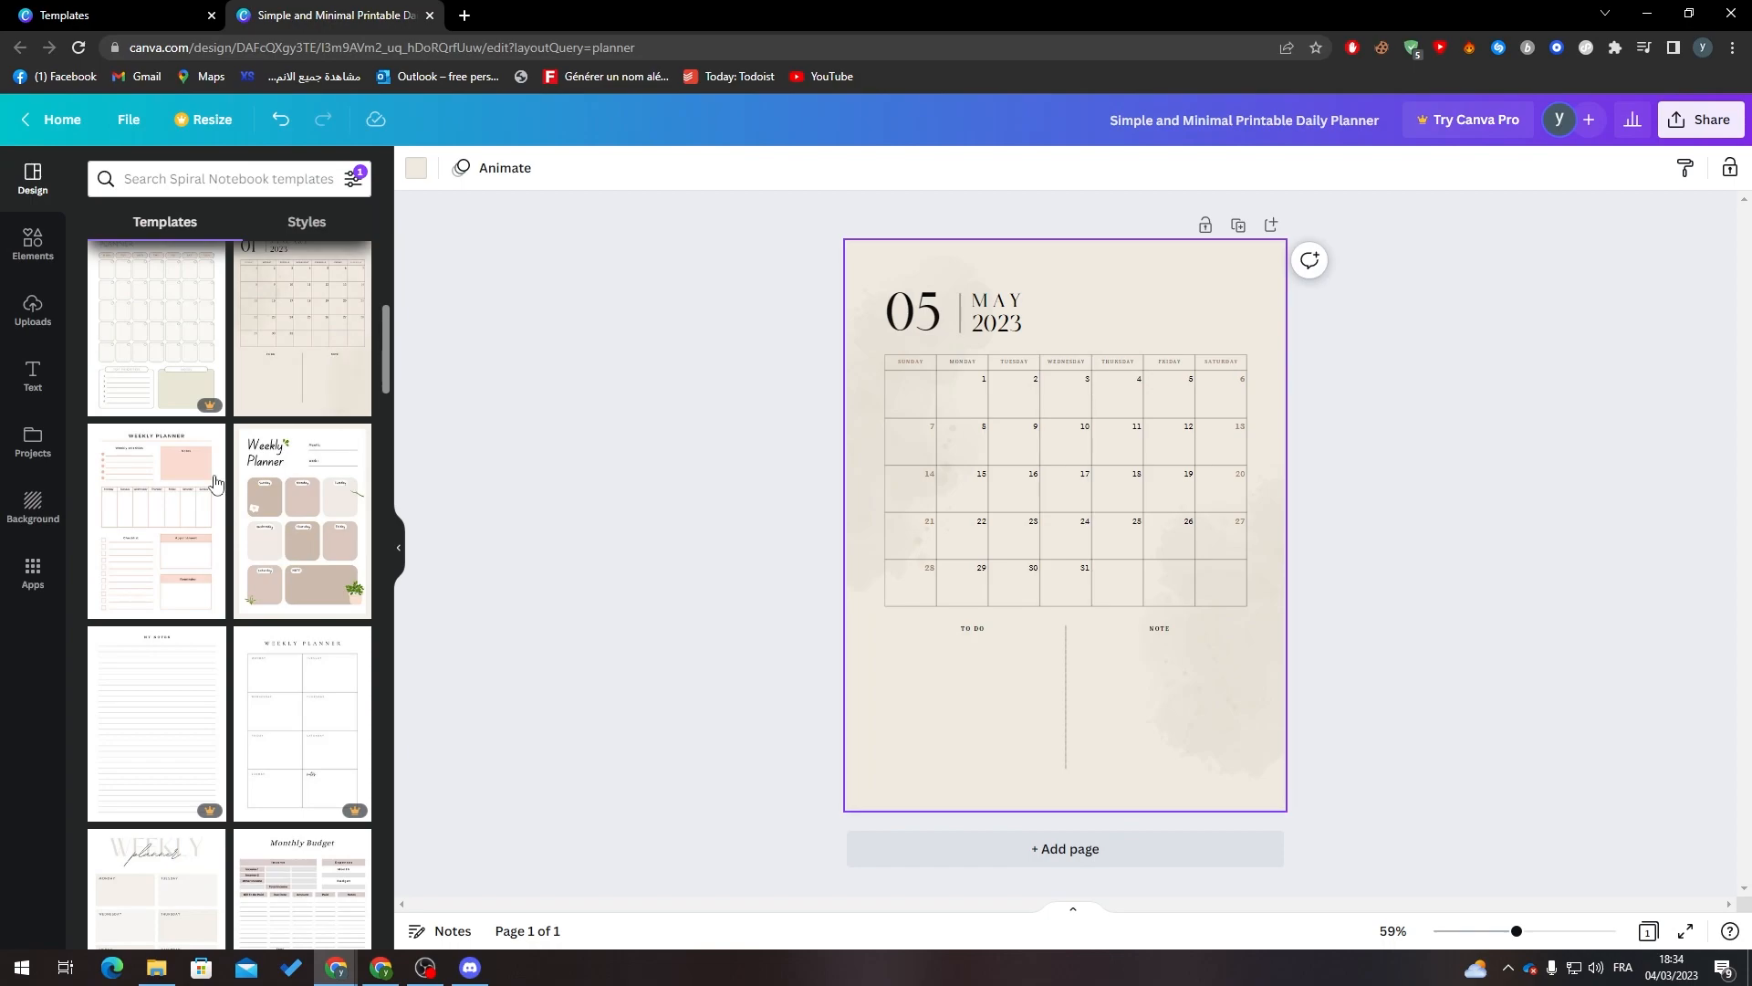
{"action": "left_click", "coordinate": [166, 520]}
{"action": "left_click", "coordinate": [1269, 365]}
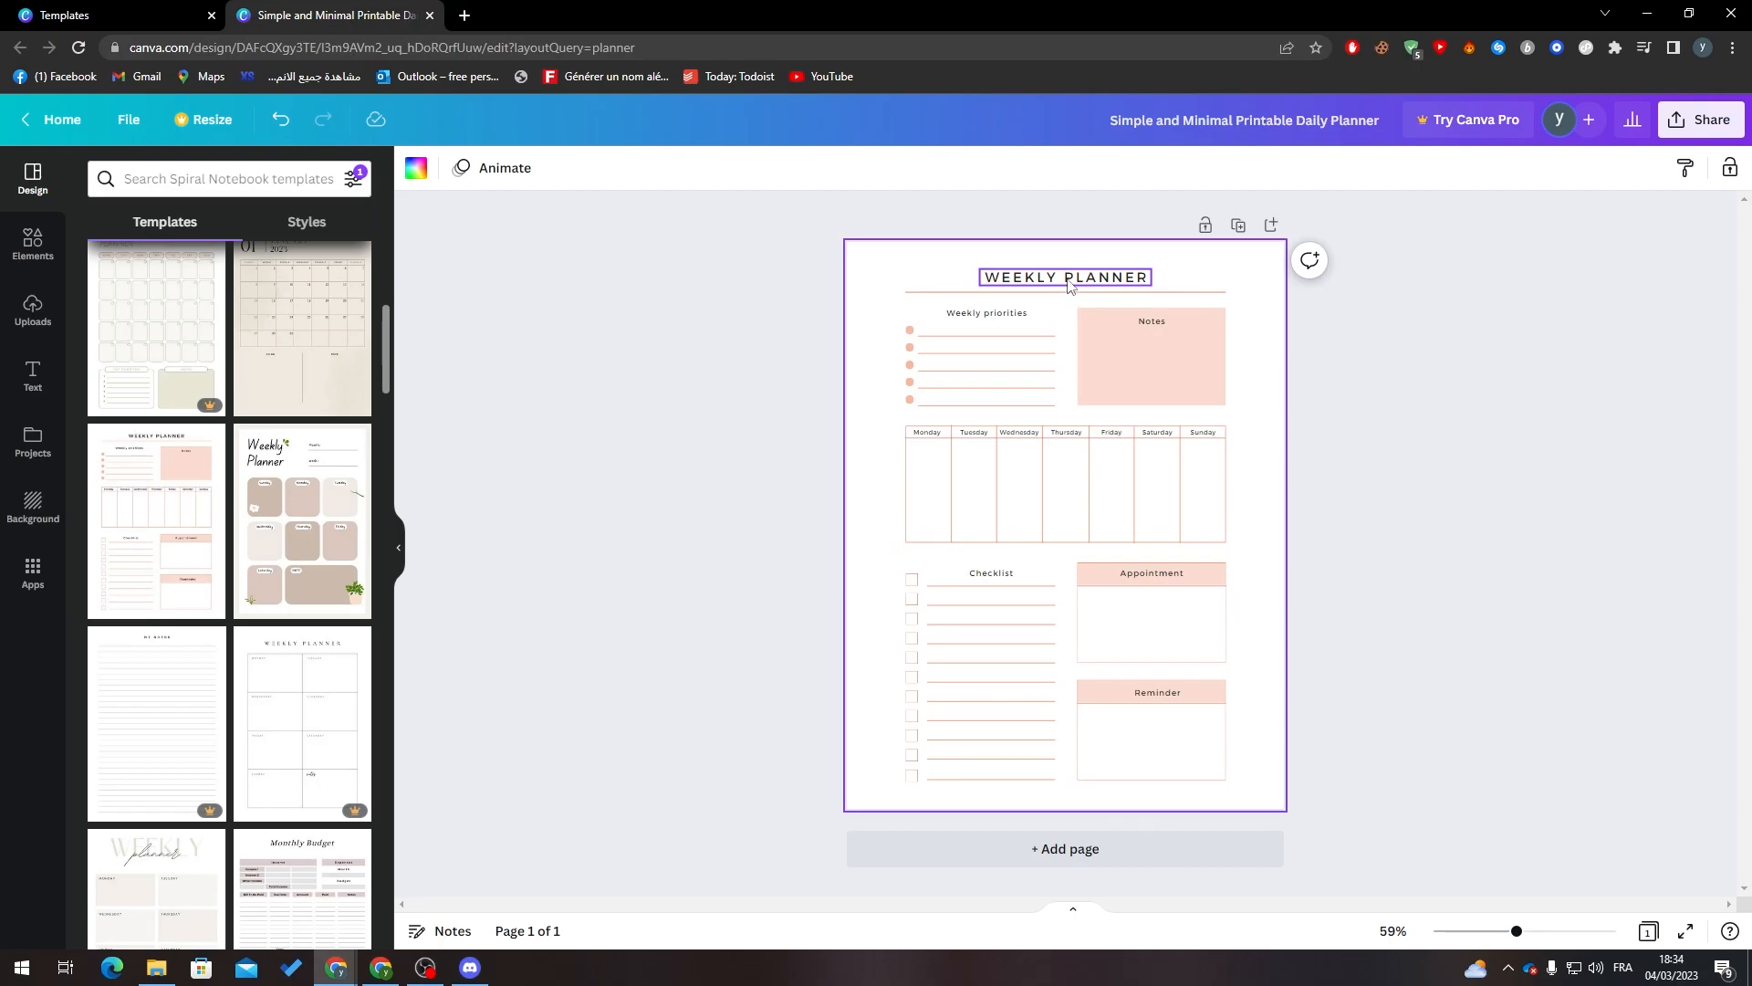
Step: Look through the available elements, uploads, text styles and saved projects
{"action": "left_click", "coordinate": [42, 263]}
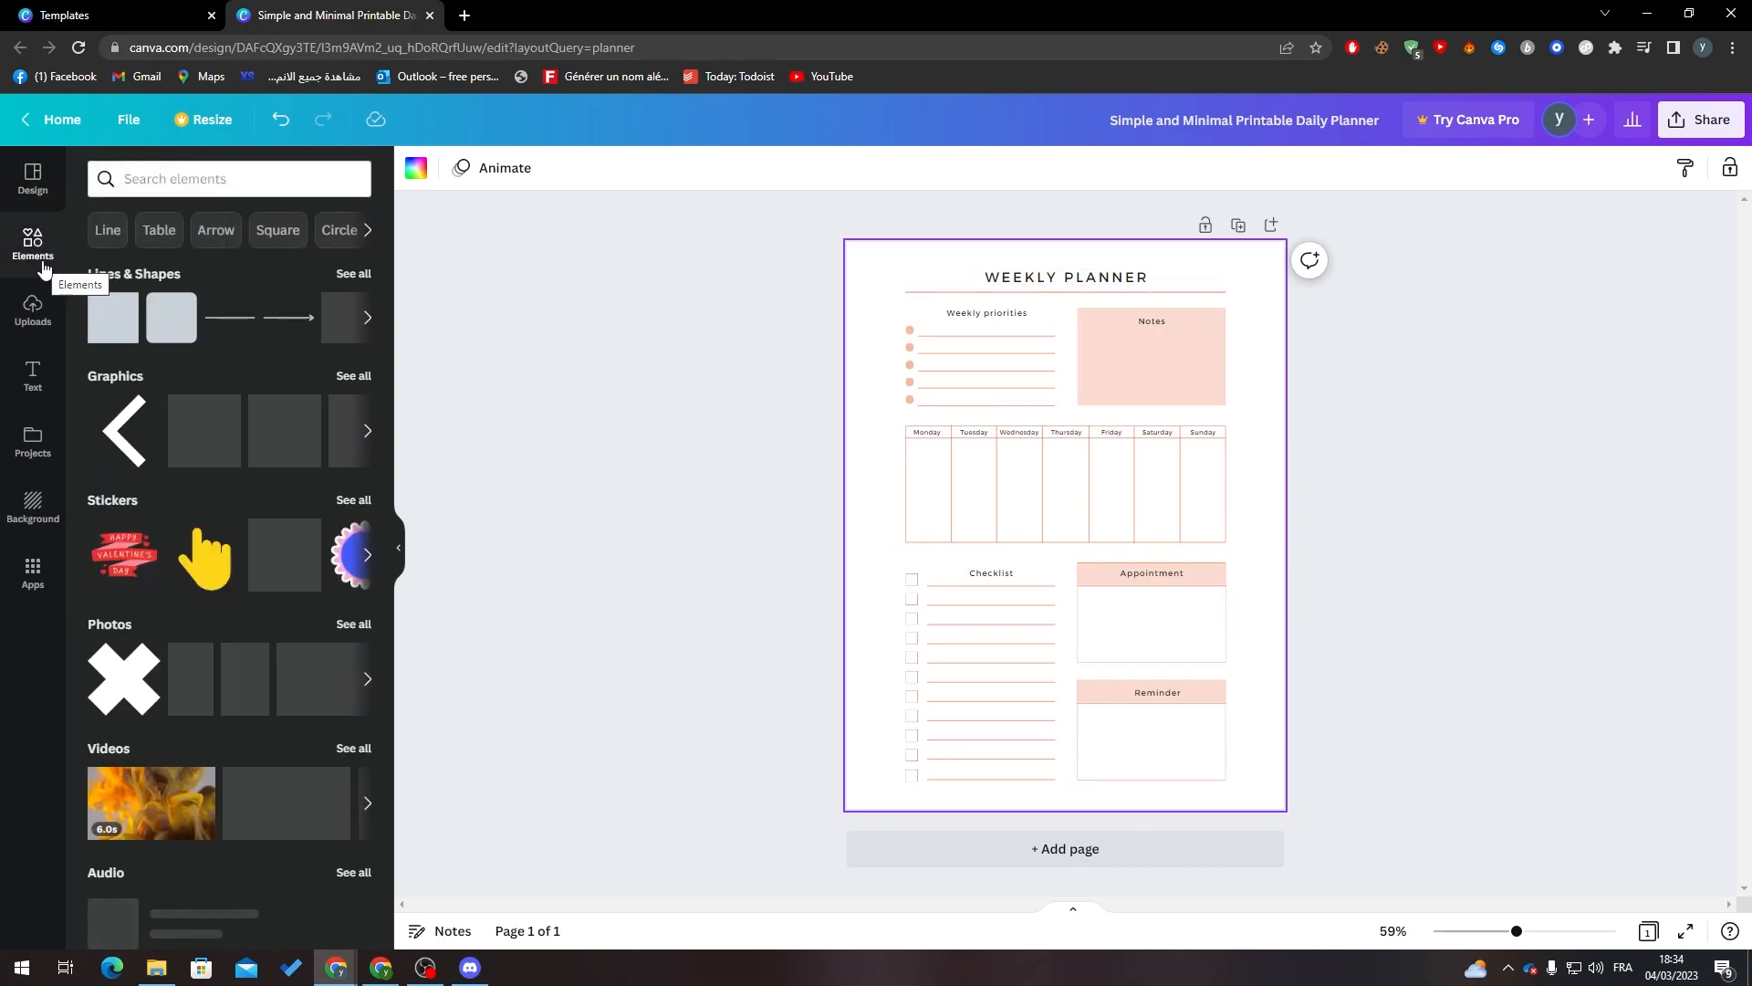
{"action": "left_click", "coordinate": [34, 315]}
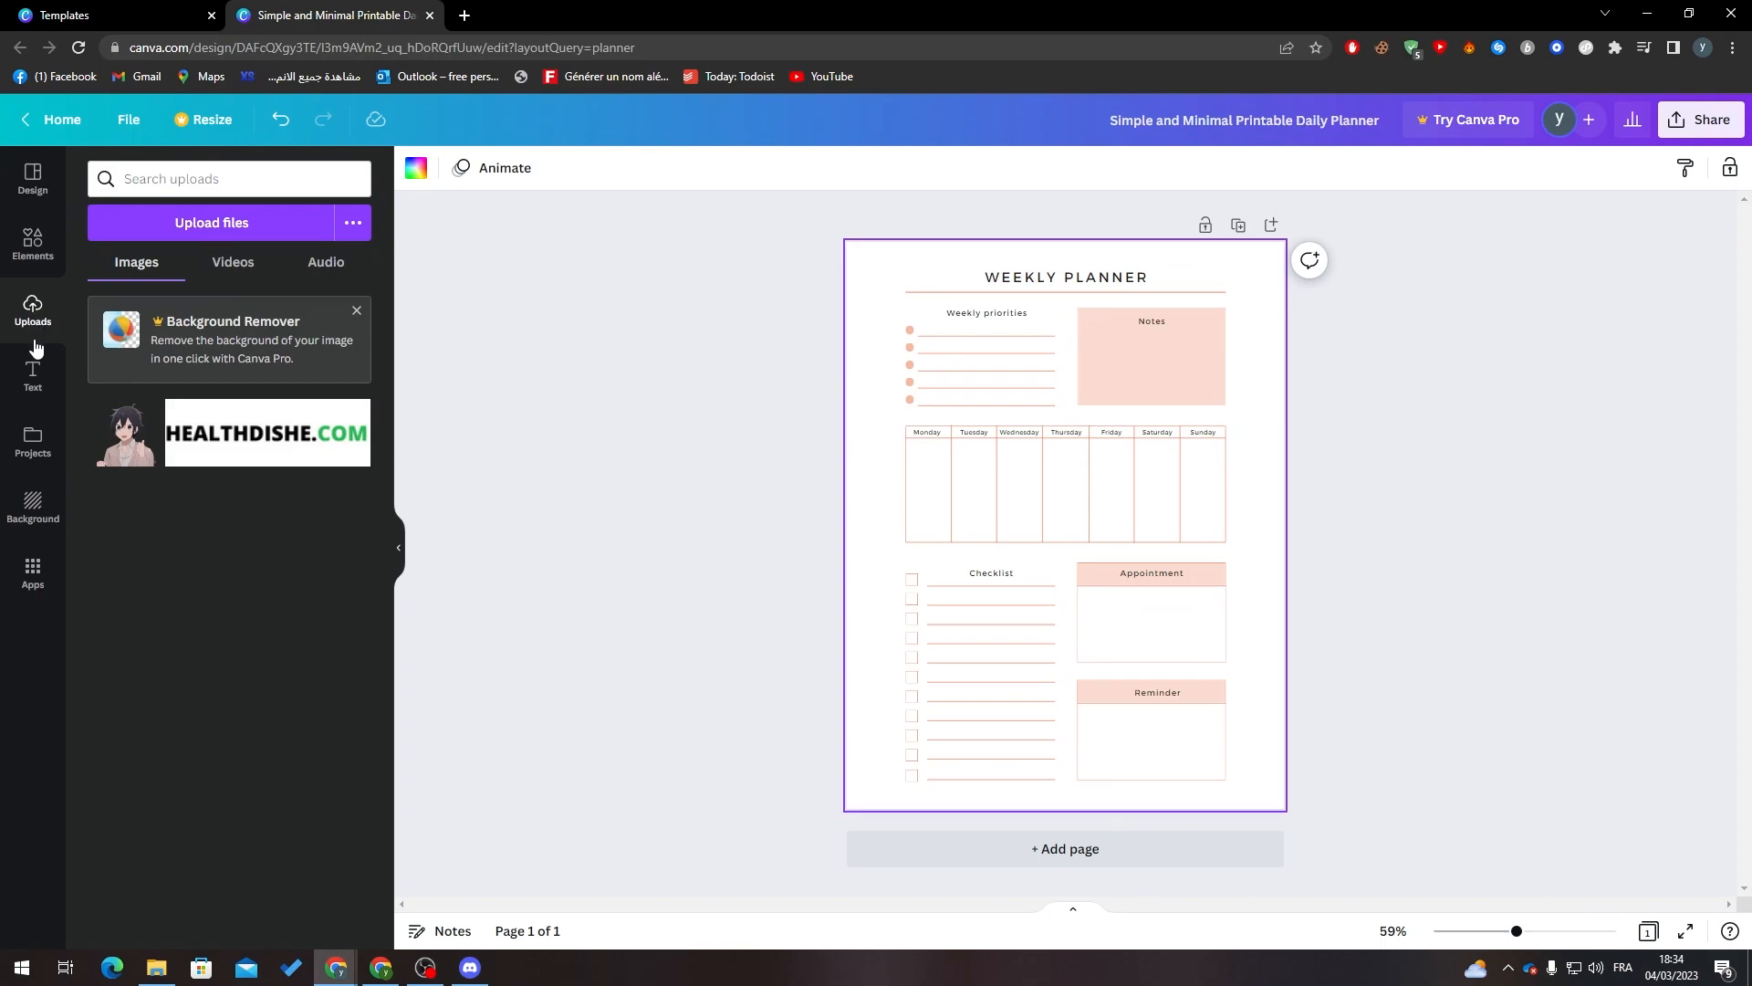
{"action": "left_click", "coordinate": [33, 387]}
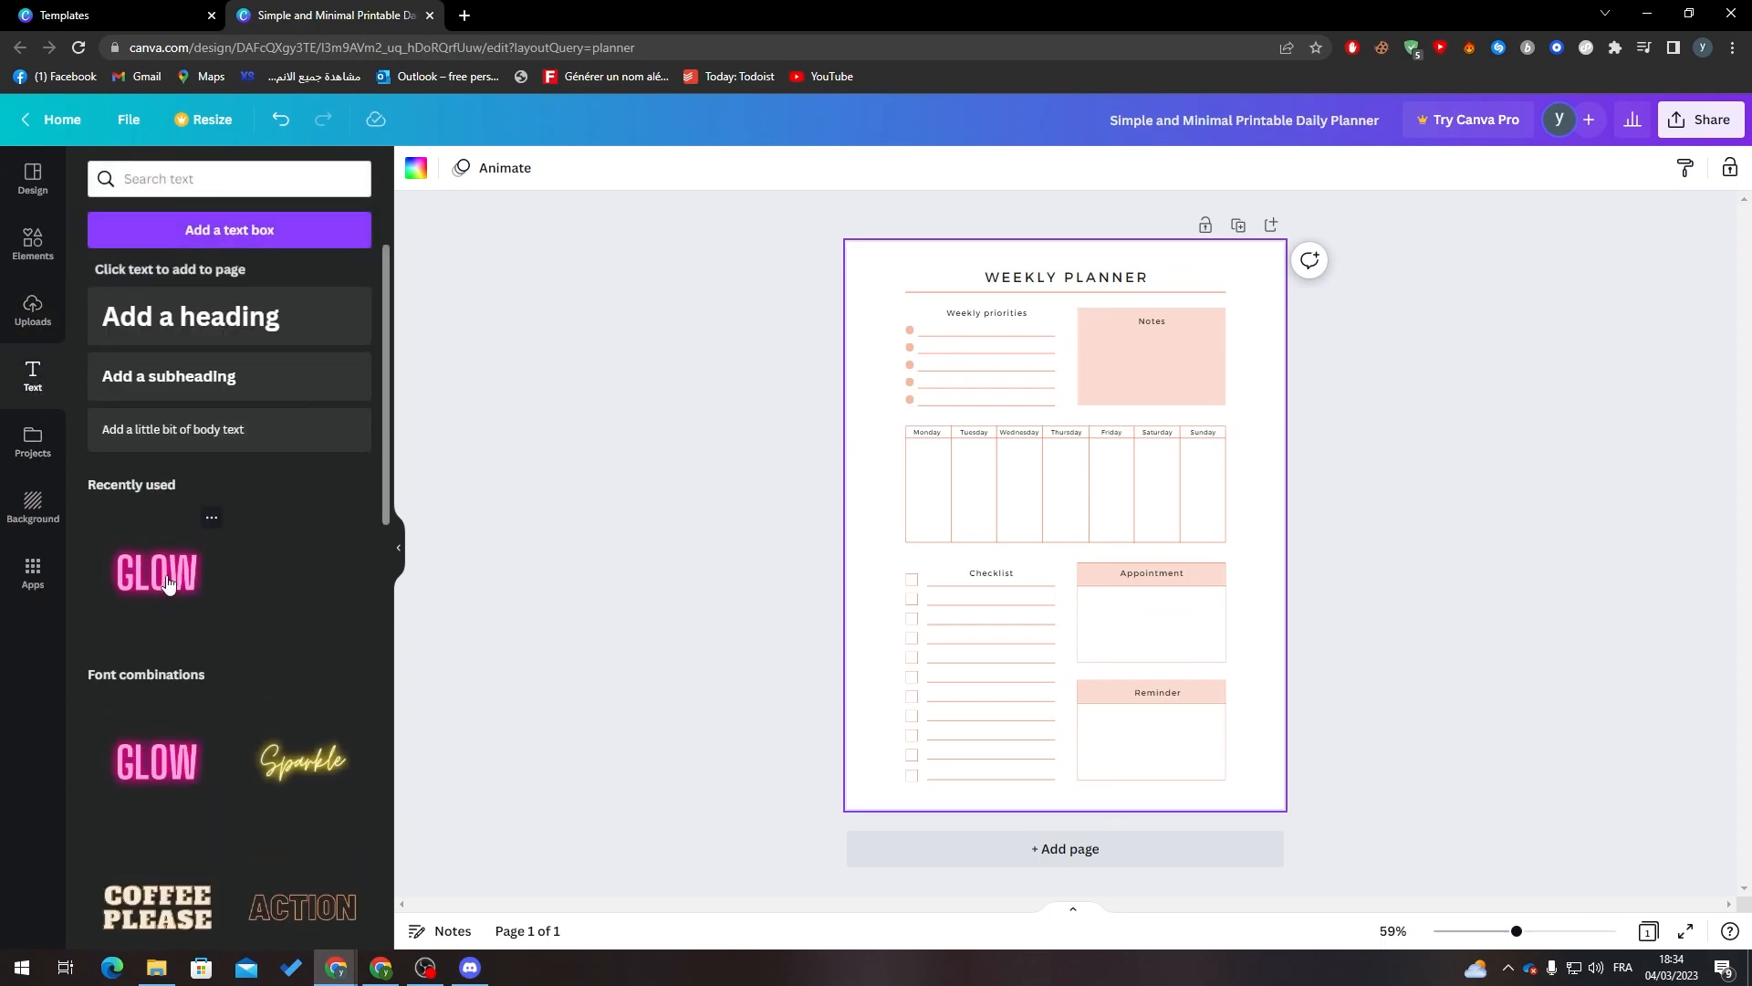
{"action": "left_click", "coordinate": [35, 445]}
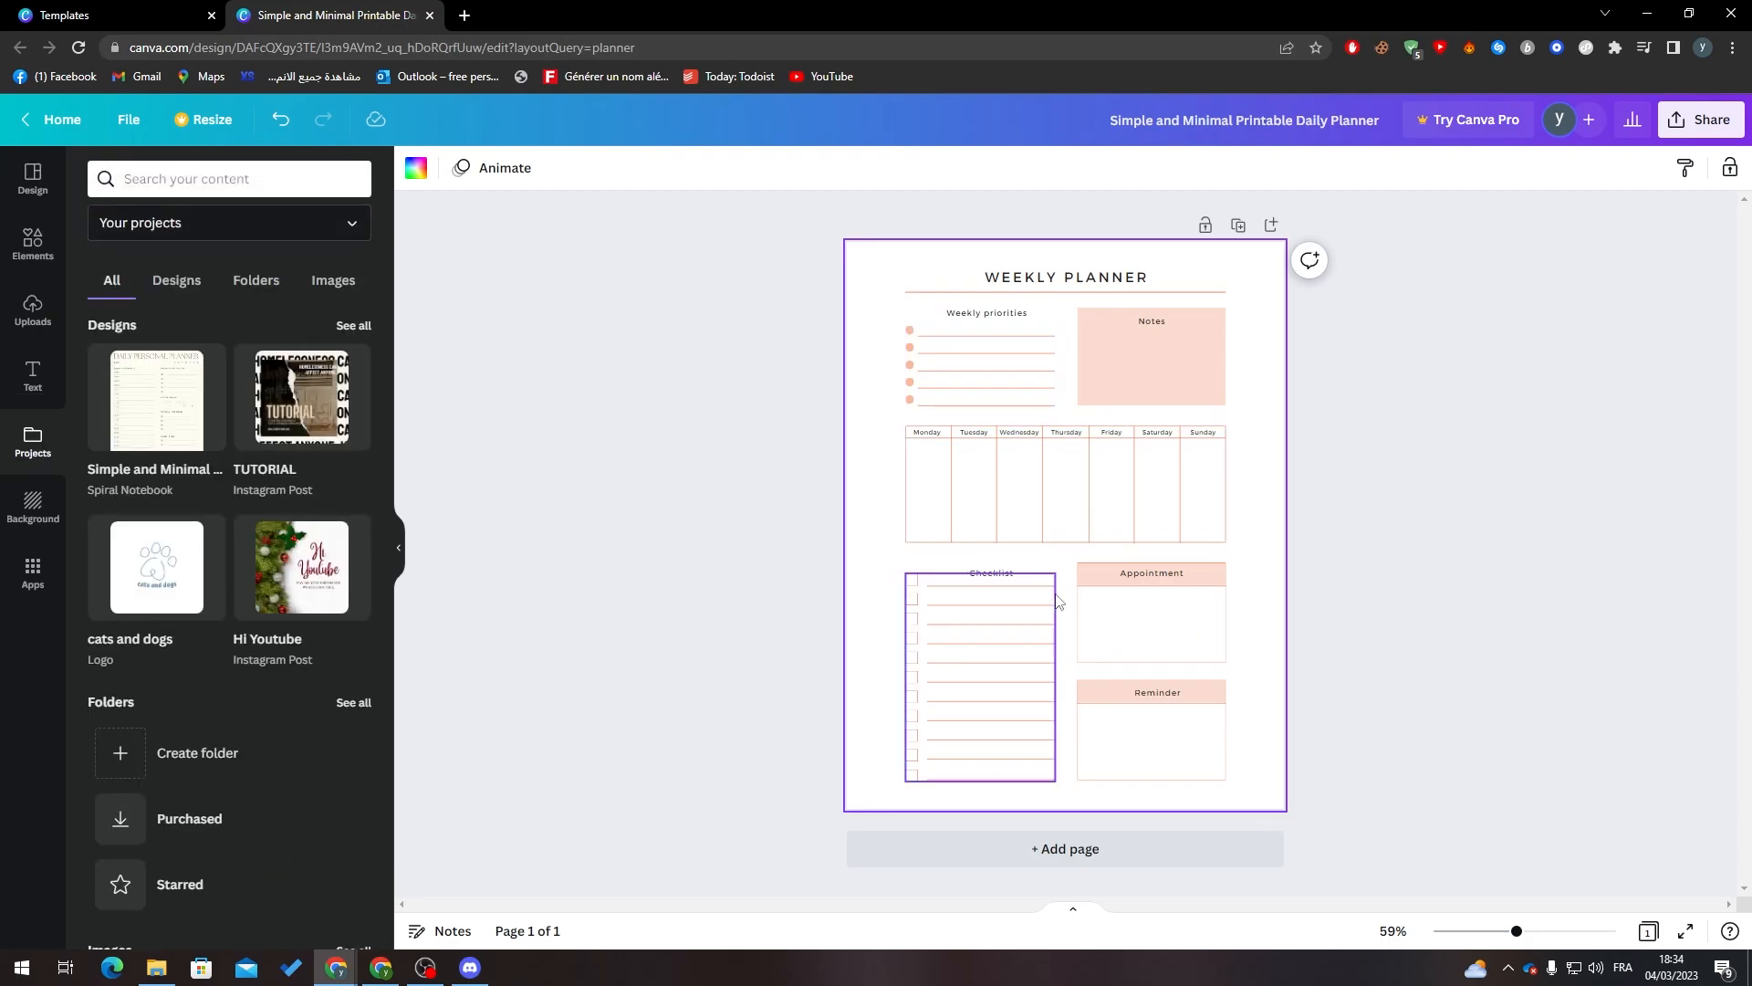
Step: Try several background images on the weekly planner, including grey polygons, beige concrete, a dark texture and white plaster
{"action": "left_click", "coordinate": [41, 503]}
{"action": "left_click", "coordinate": [157, 431]}
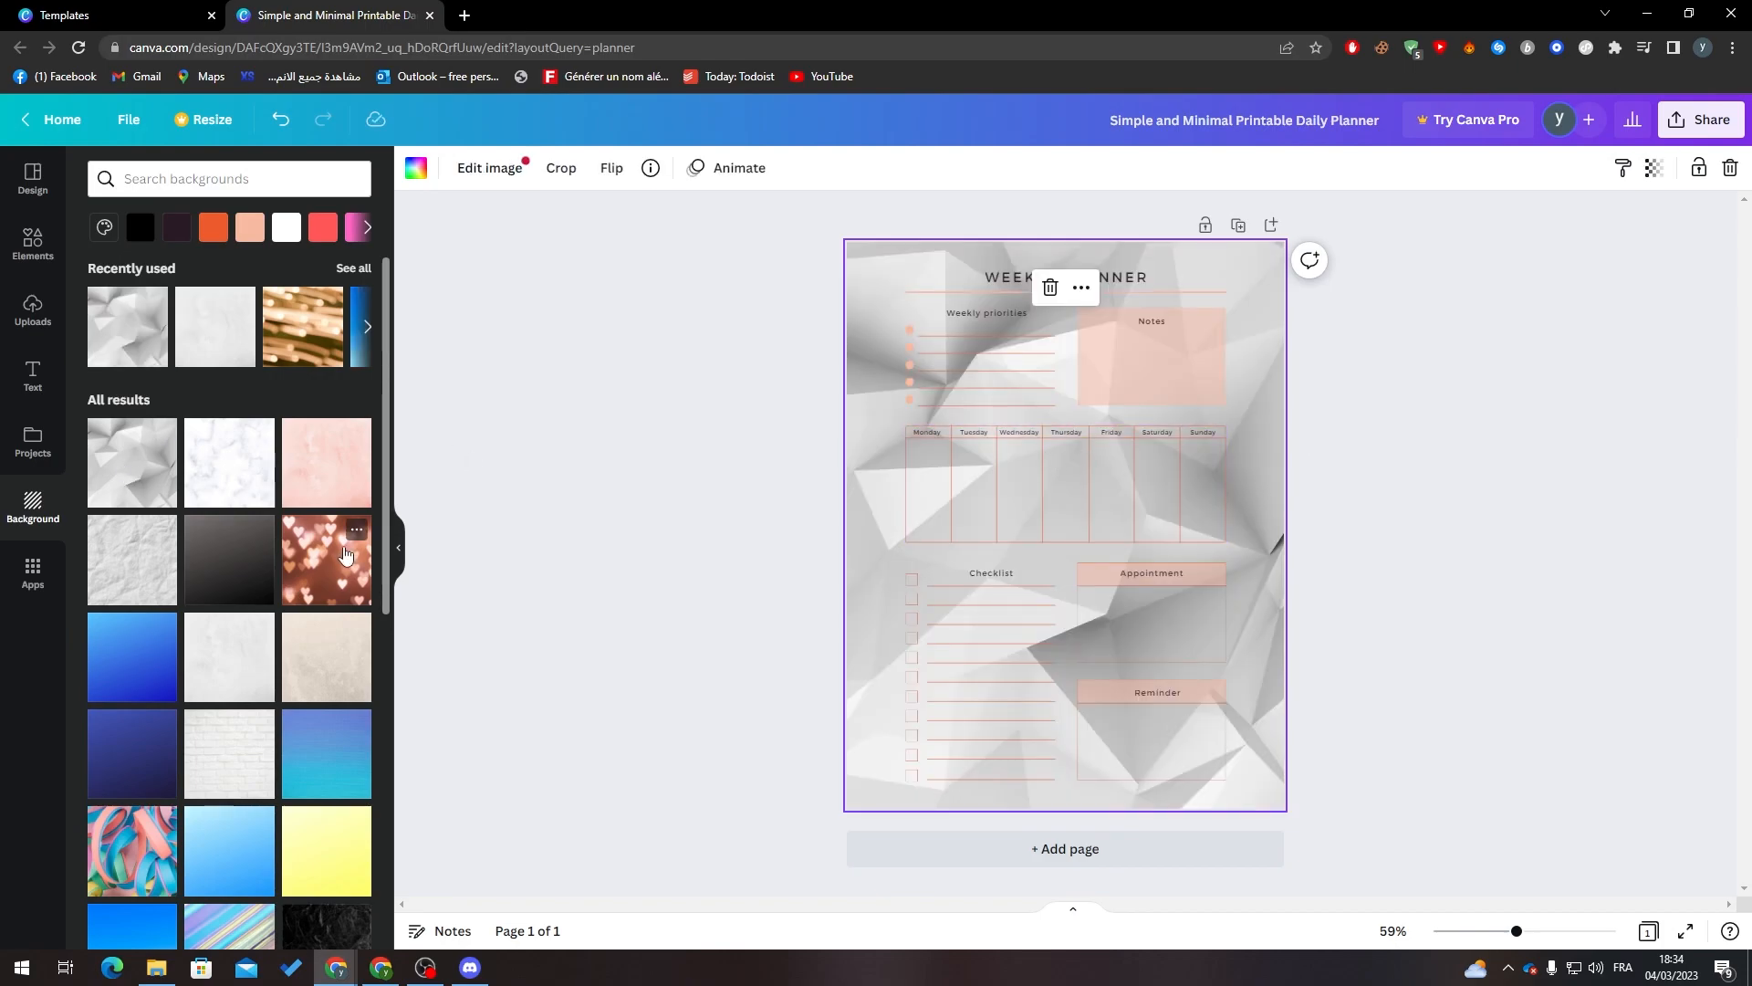
{"action": "left_click", "coordinate": [328, 636]}
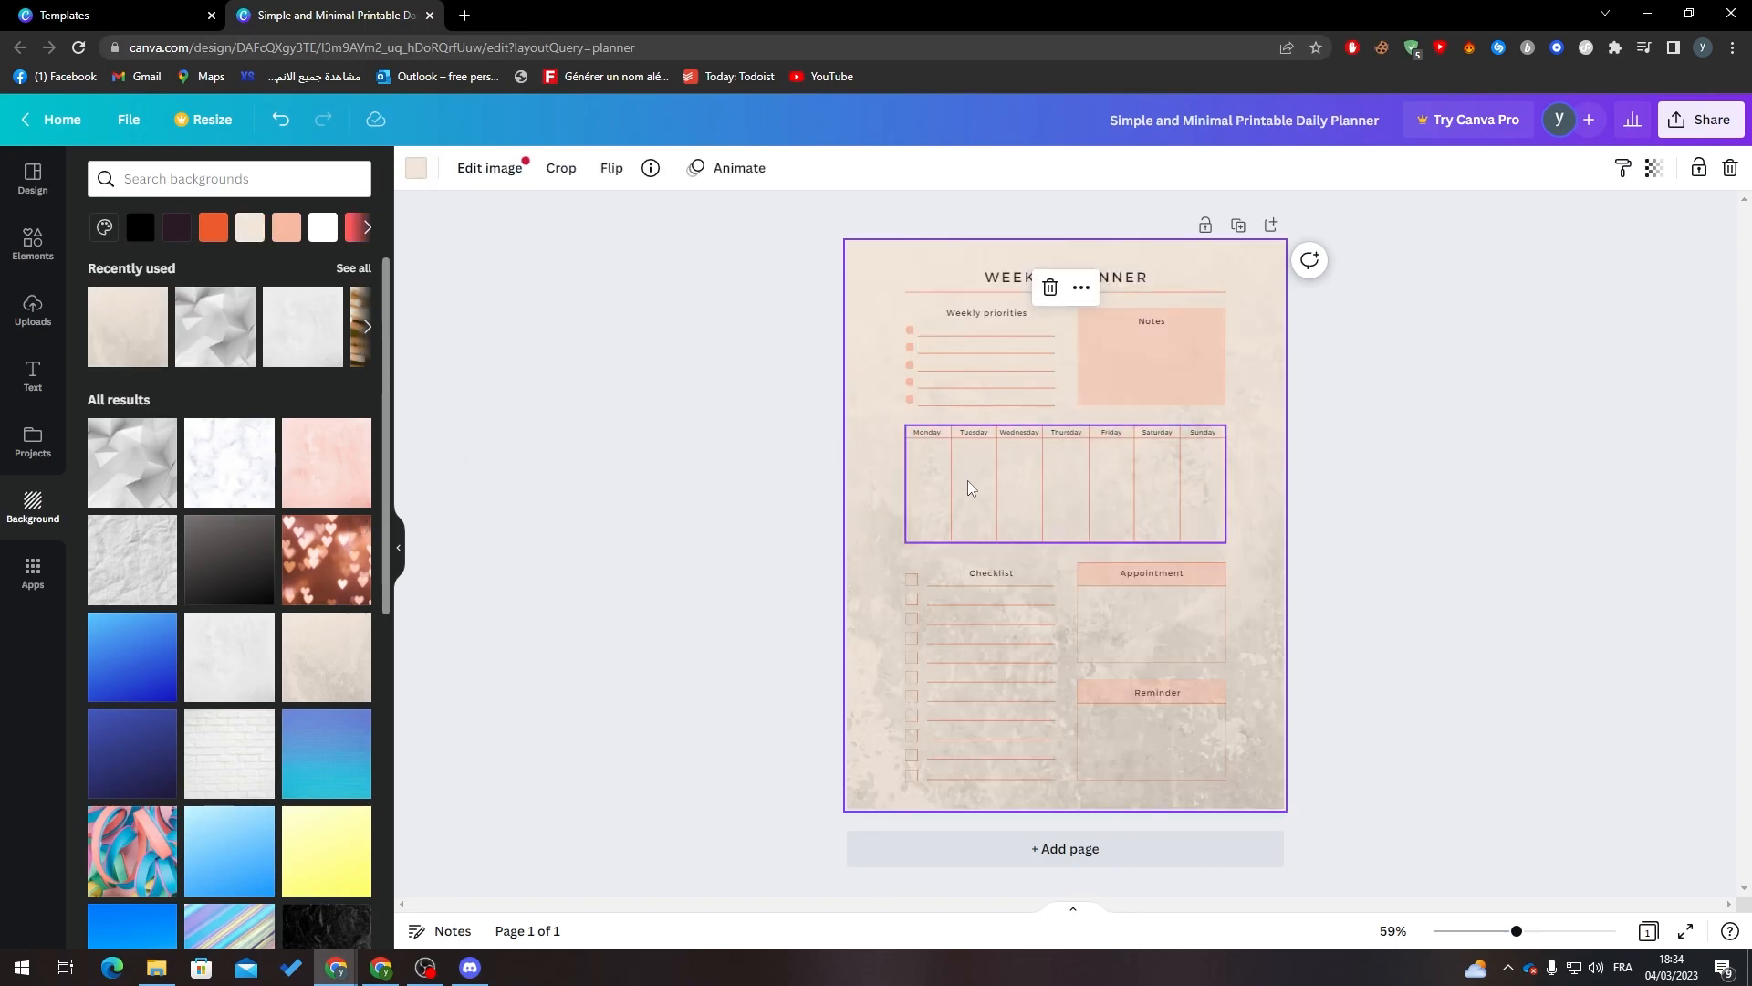
{"action": "scroll", "coordinate": [347, 693], "scroll_direction": "down", "scroll_amount": 6}
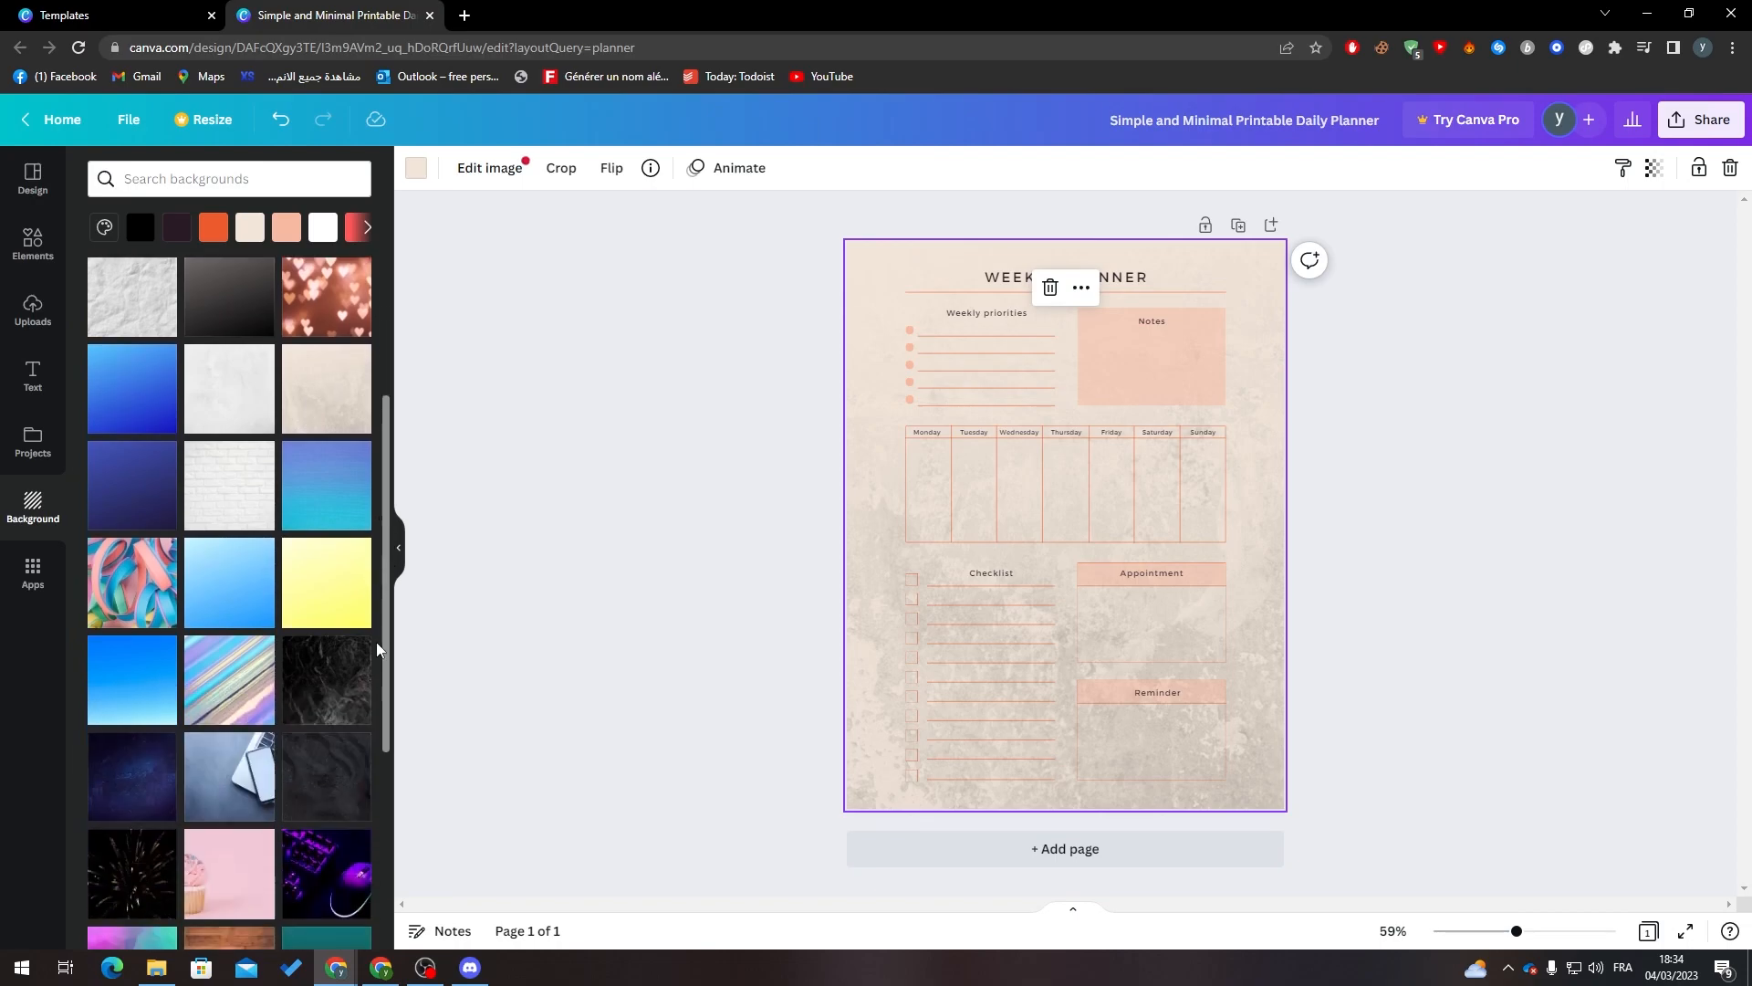
{"action": "left_click", "coordinate": [352, 502]}
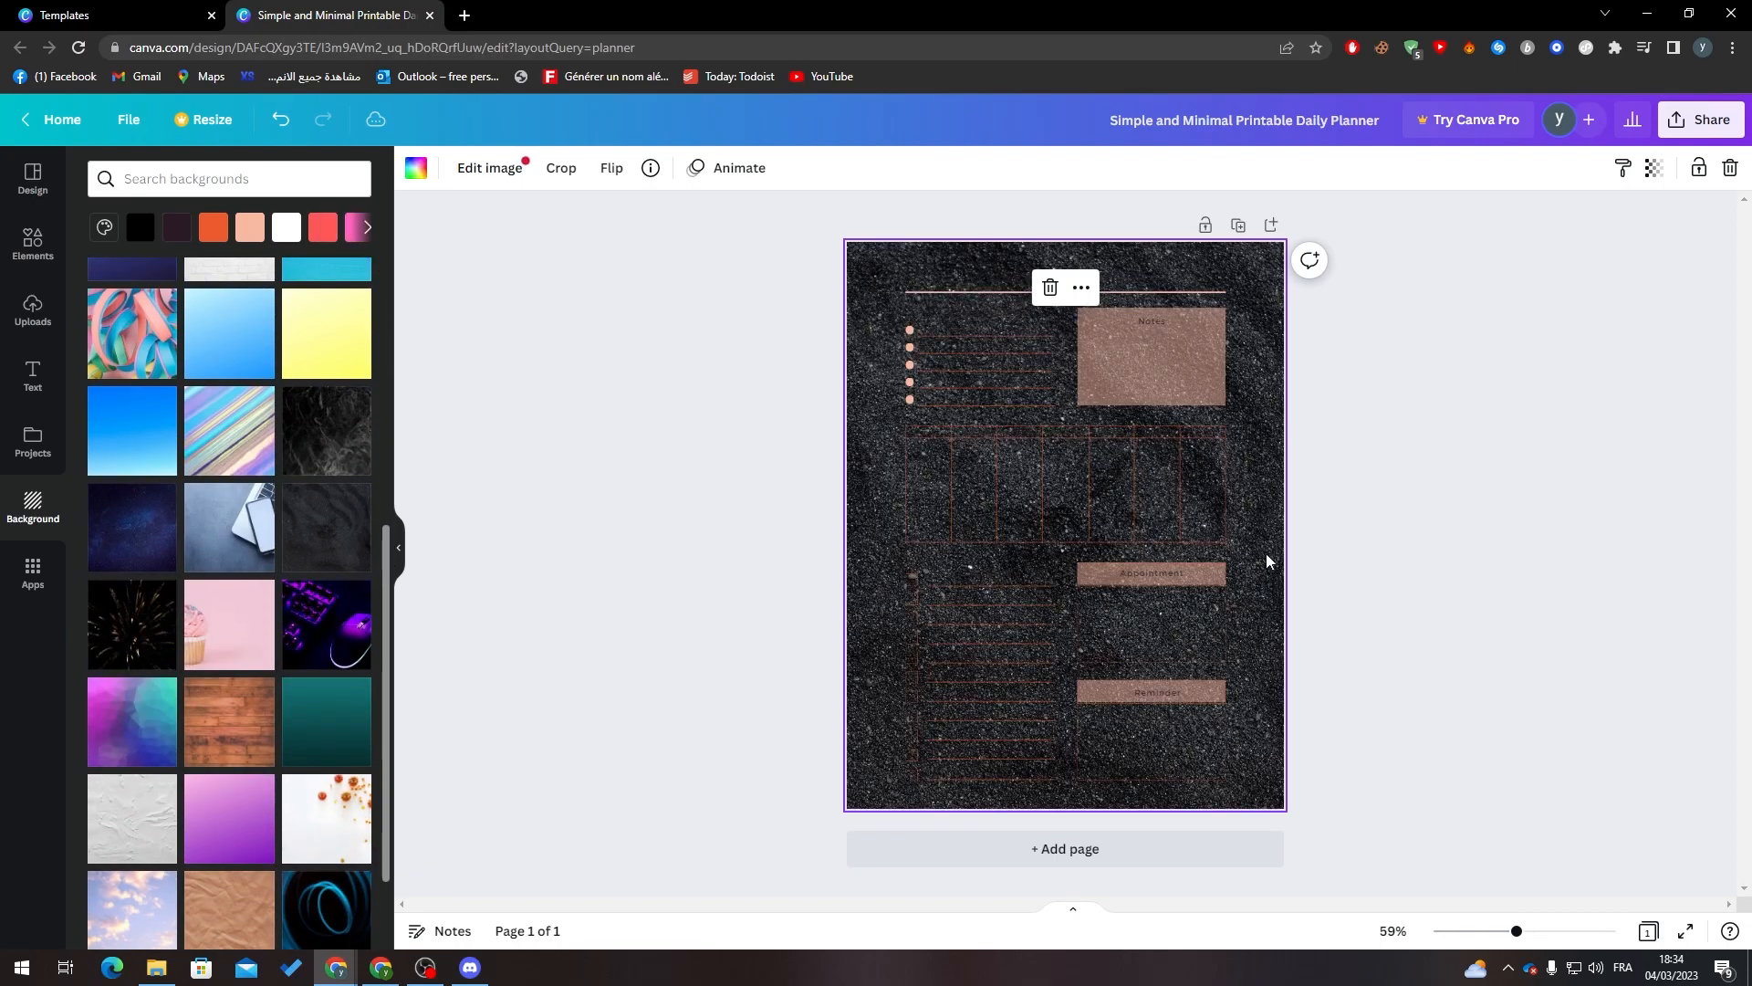
{"action": "scroll", "coordinate": [376, 548], "scroll_direction": "down", "scroll_amount": 5}
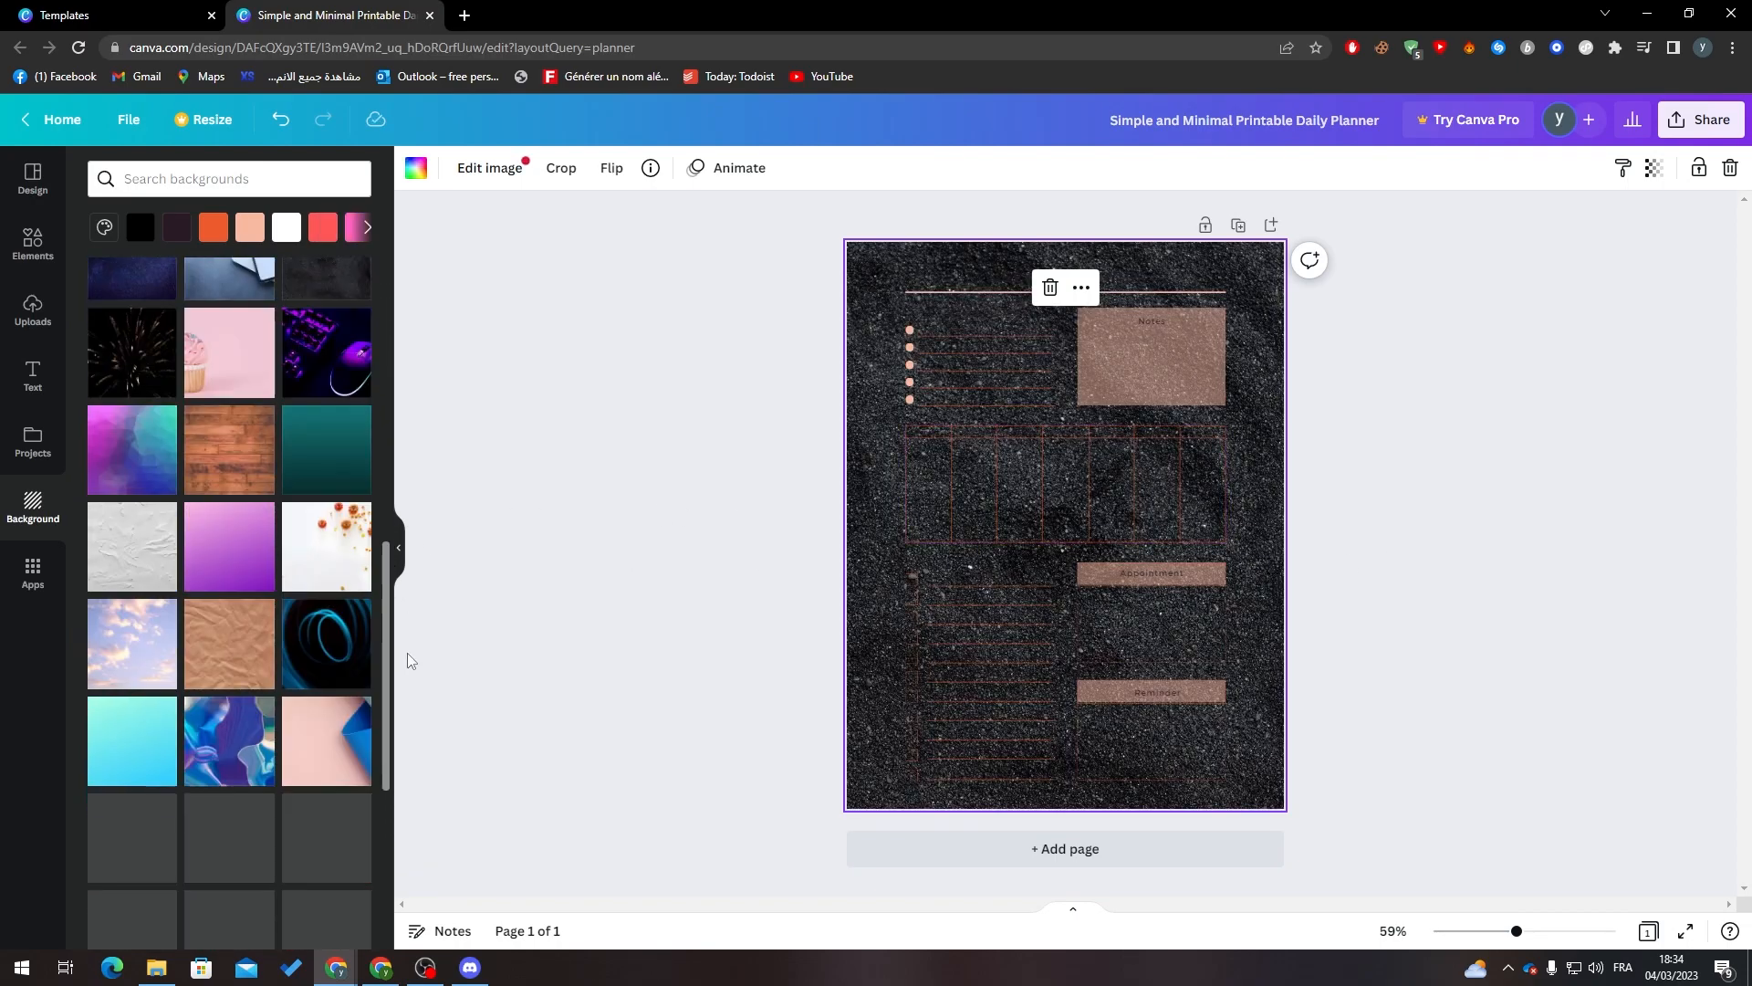
{"action": "left_click", "coordinate": [354, 826]}
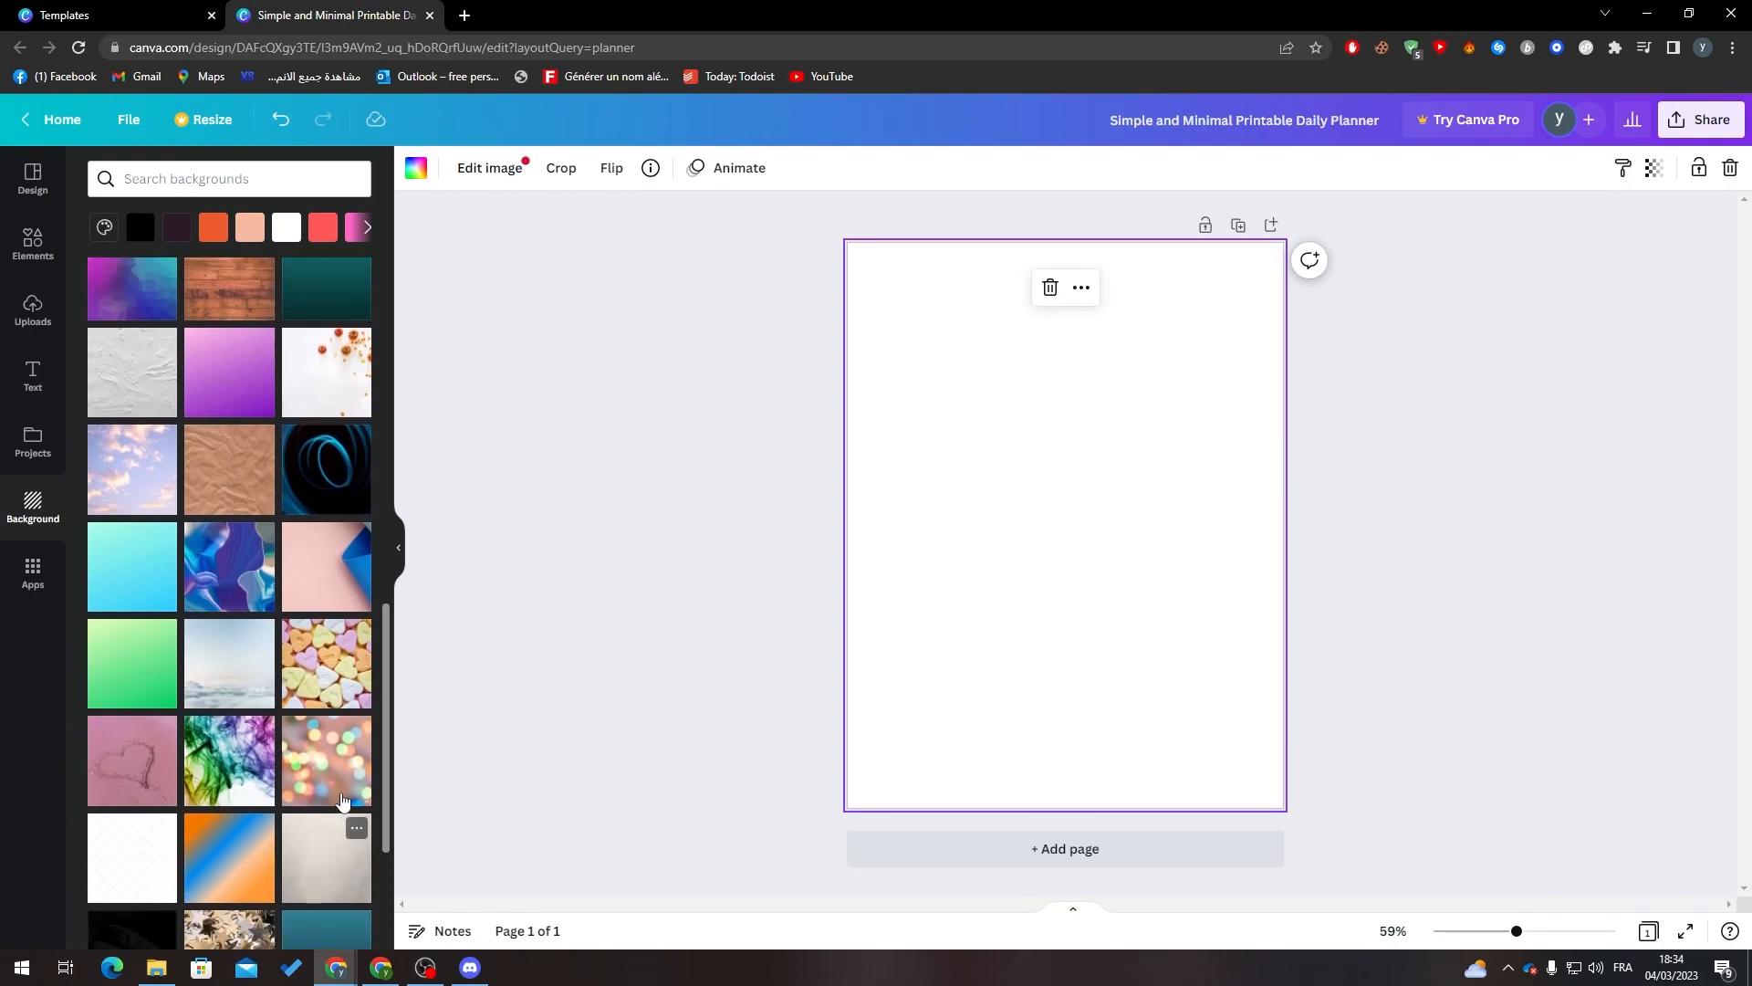
{"action": "left_click", "coordinate": [146, 394]}
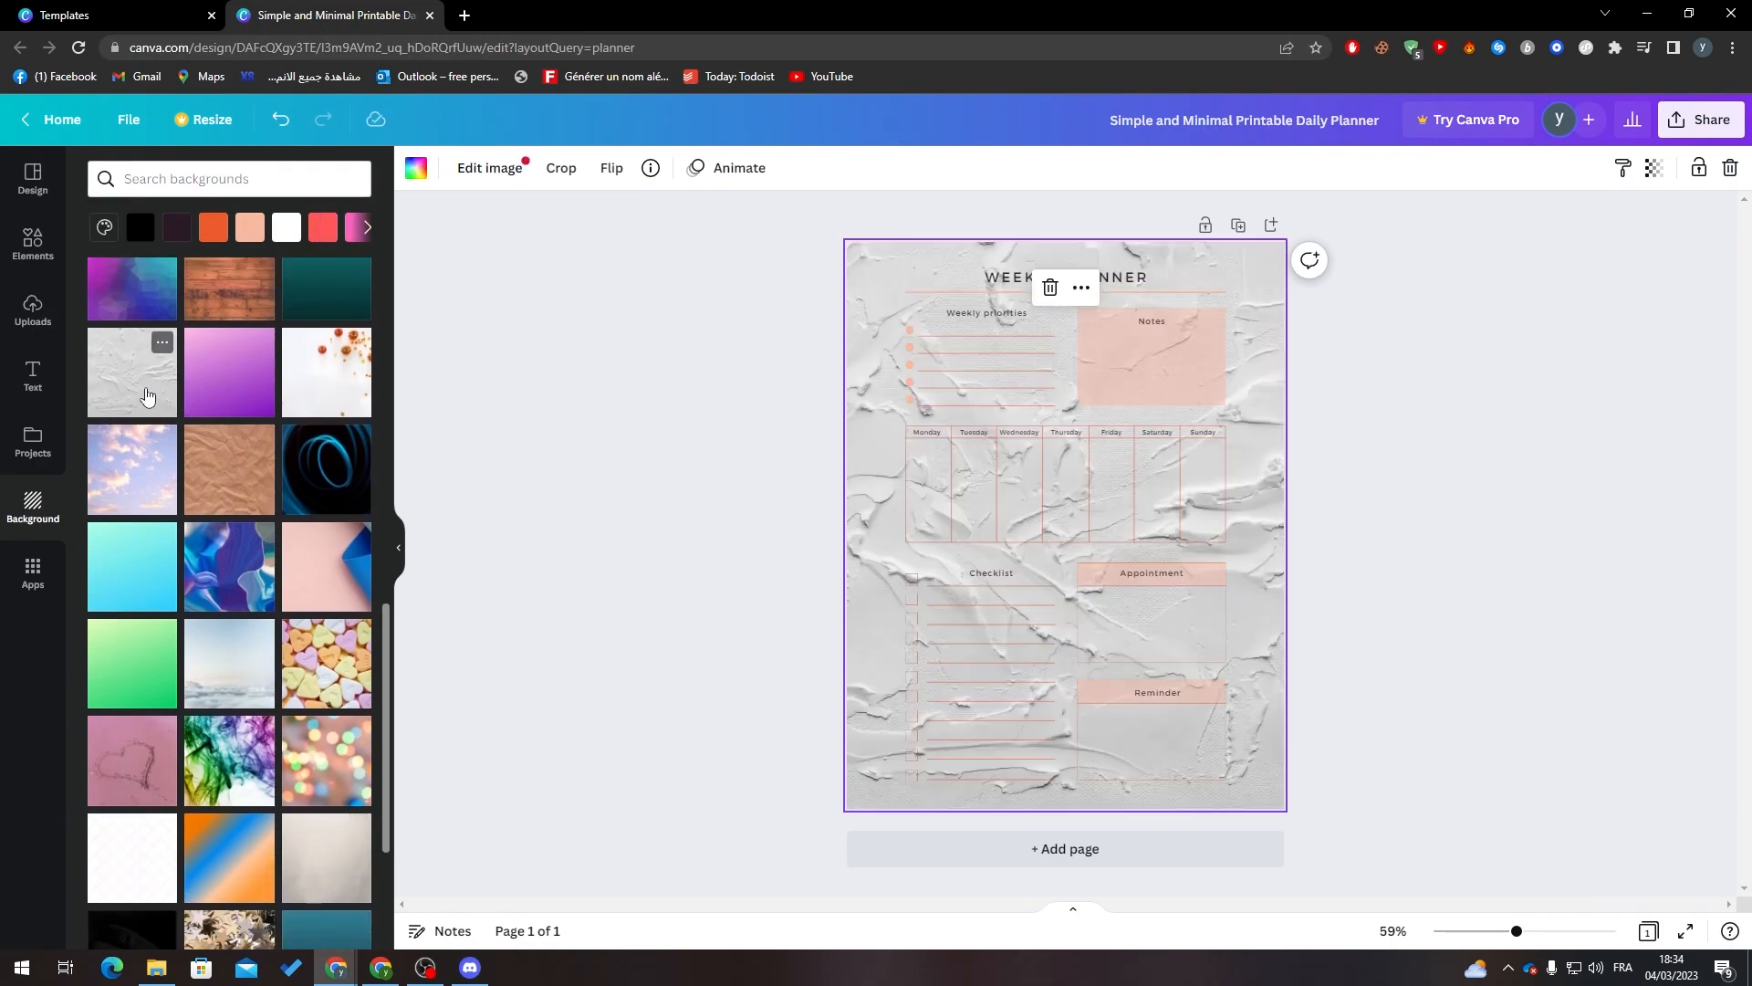
{"action": "scroll", "coordinate": [232, 311], "scroll_direction": "up", "scroll_amount": 10}
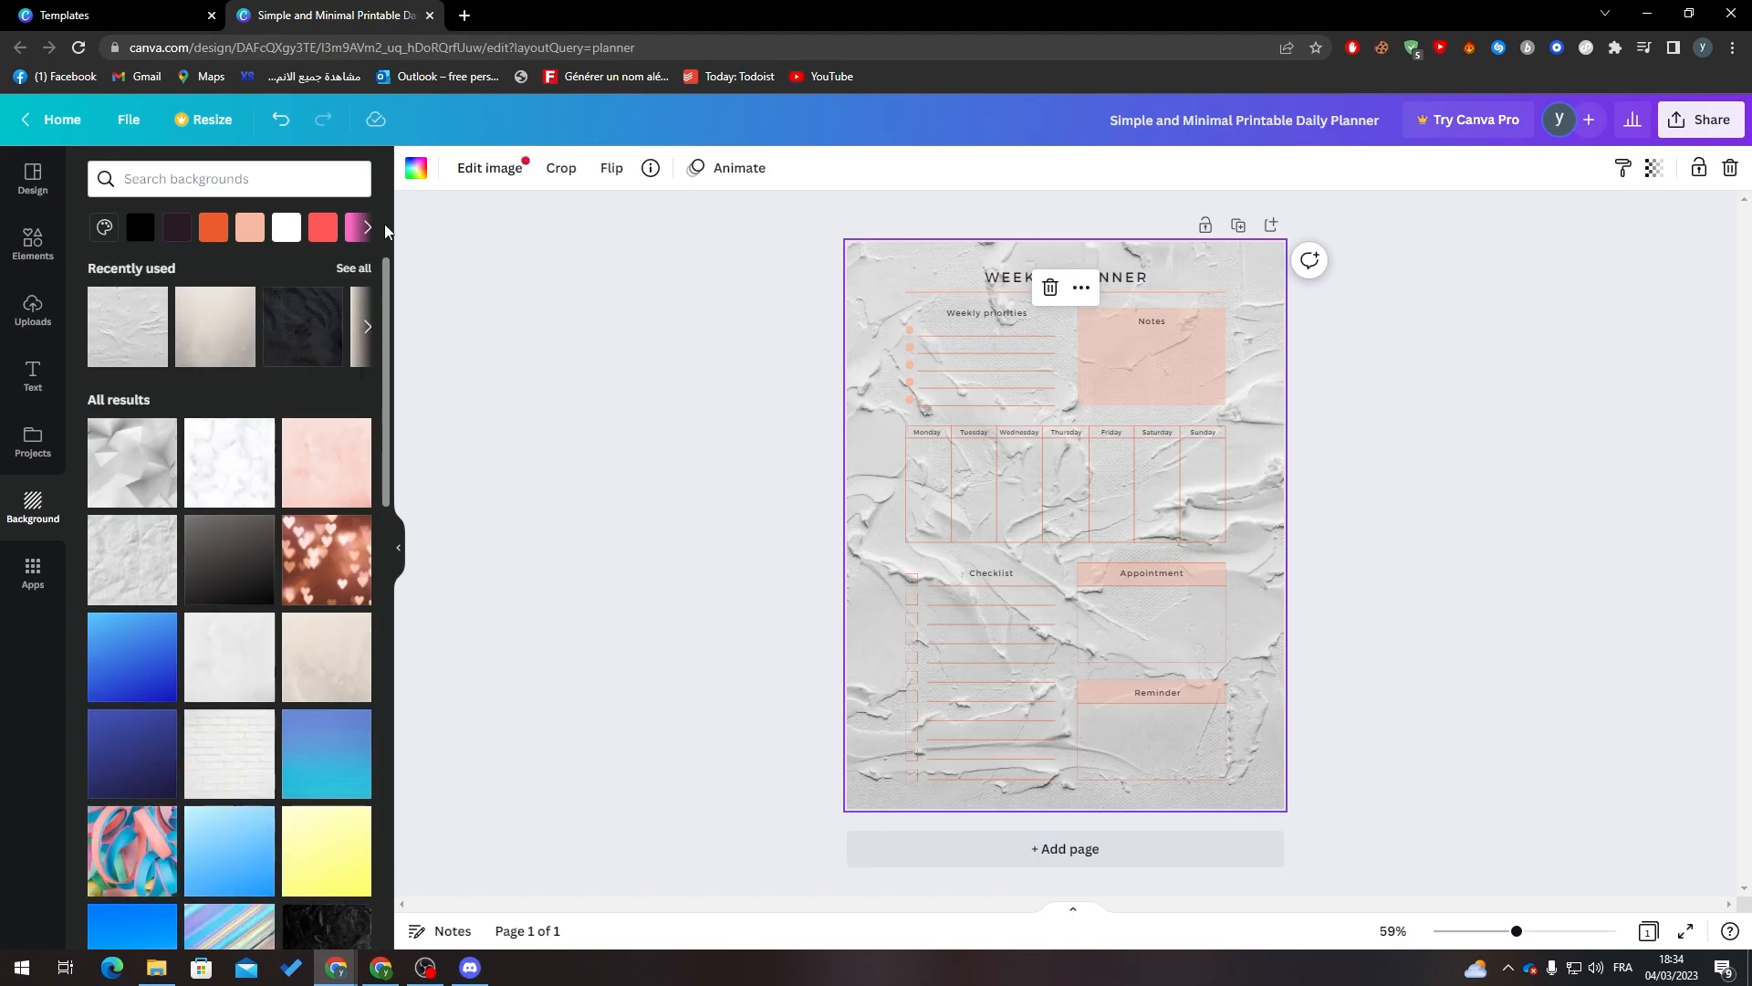
{"action": "left_click", "coordinate": [236, 294]}
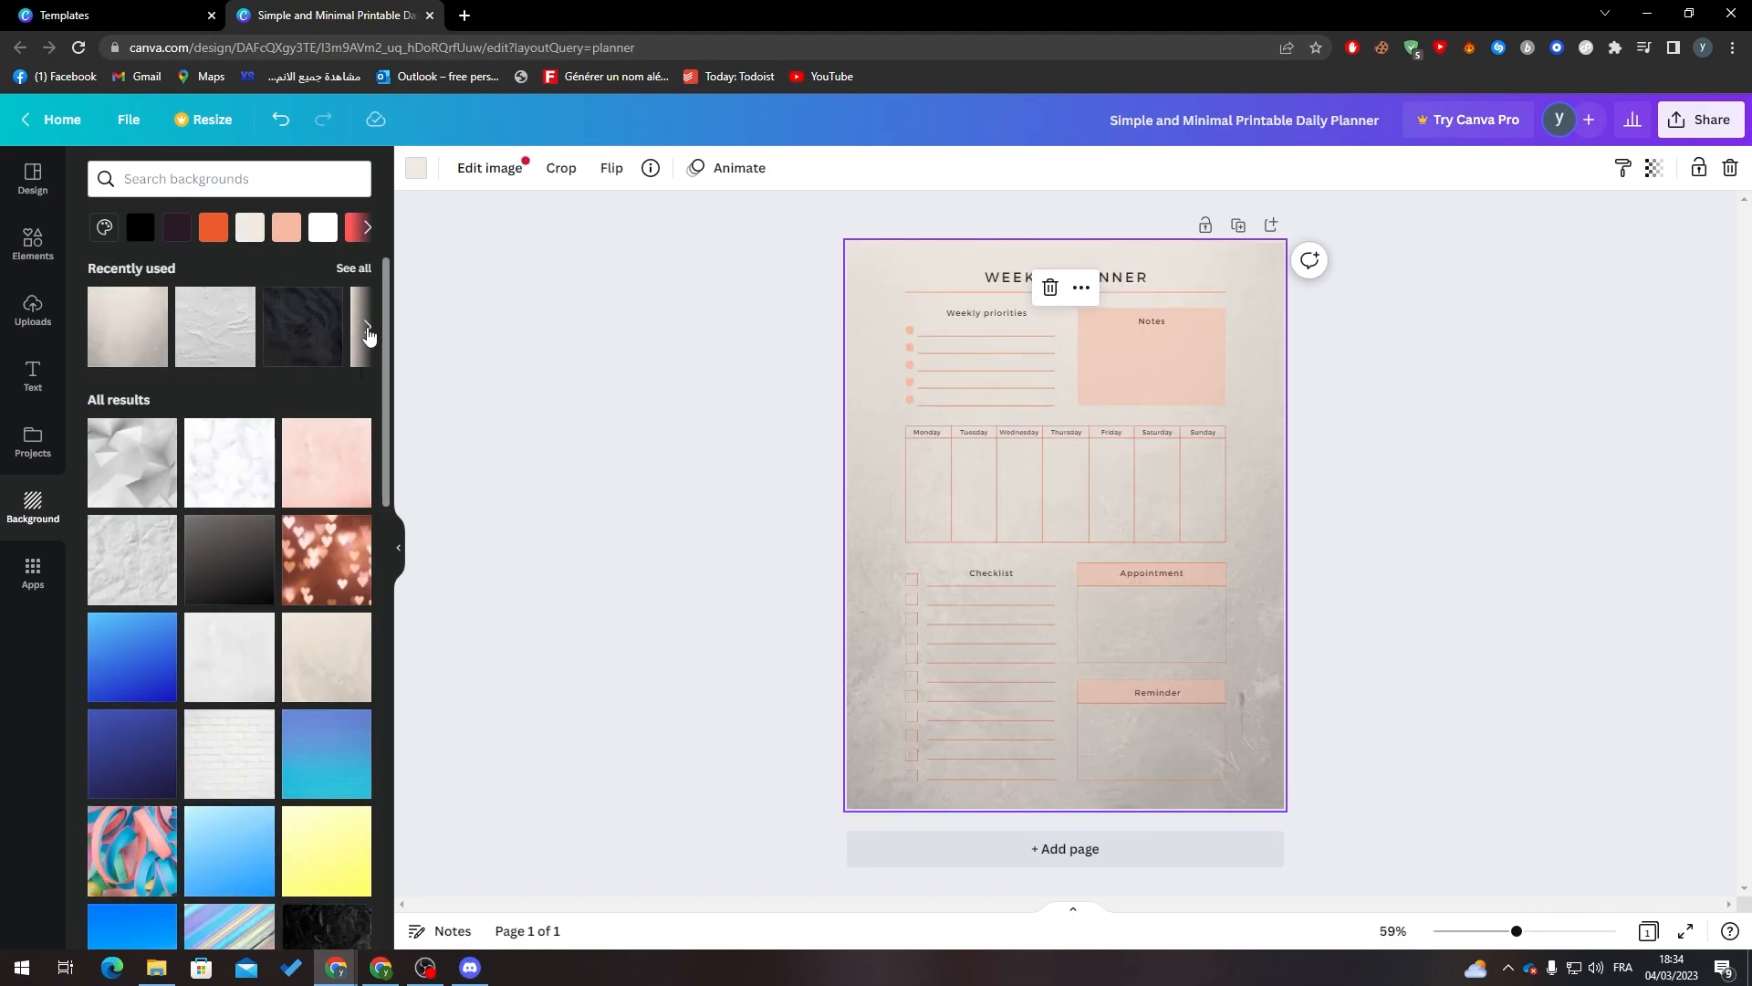
Step: Try plain white and peach as solid background colours for the weekly planner
{"action": "left_click", "coordinate": [361, 327]}
{"action": "left_click", "coordinate": [286, 226]}
{"action": "left_click", "coordinate": [285, 227]}
{"action": "left_click", "coordinate": [252, 230]}
{"action": "left_click", "coordinate": [287, 232]}
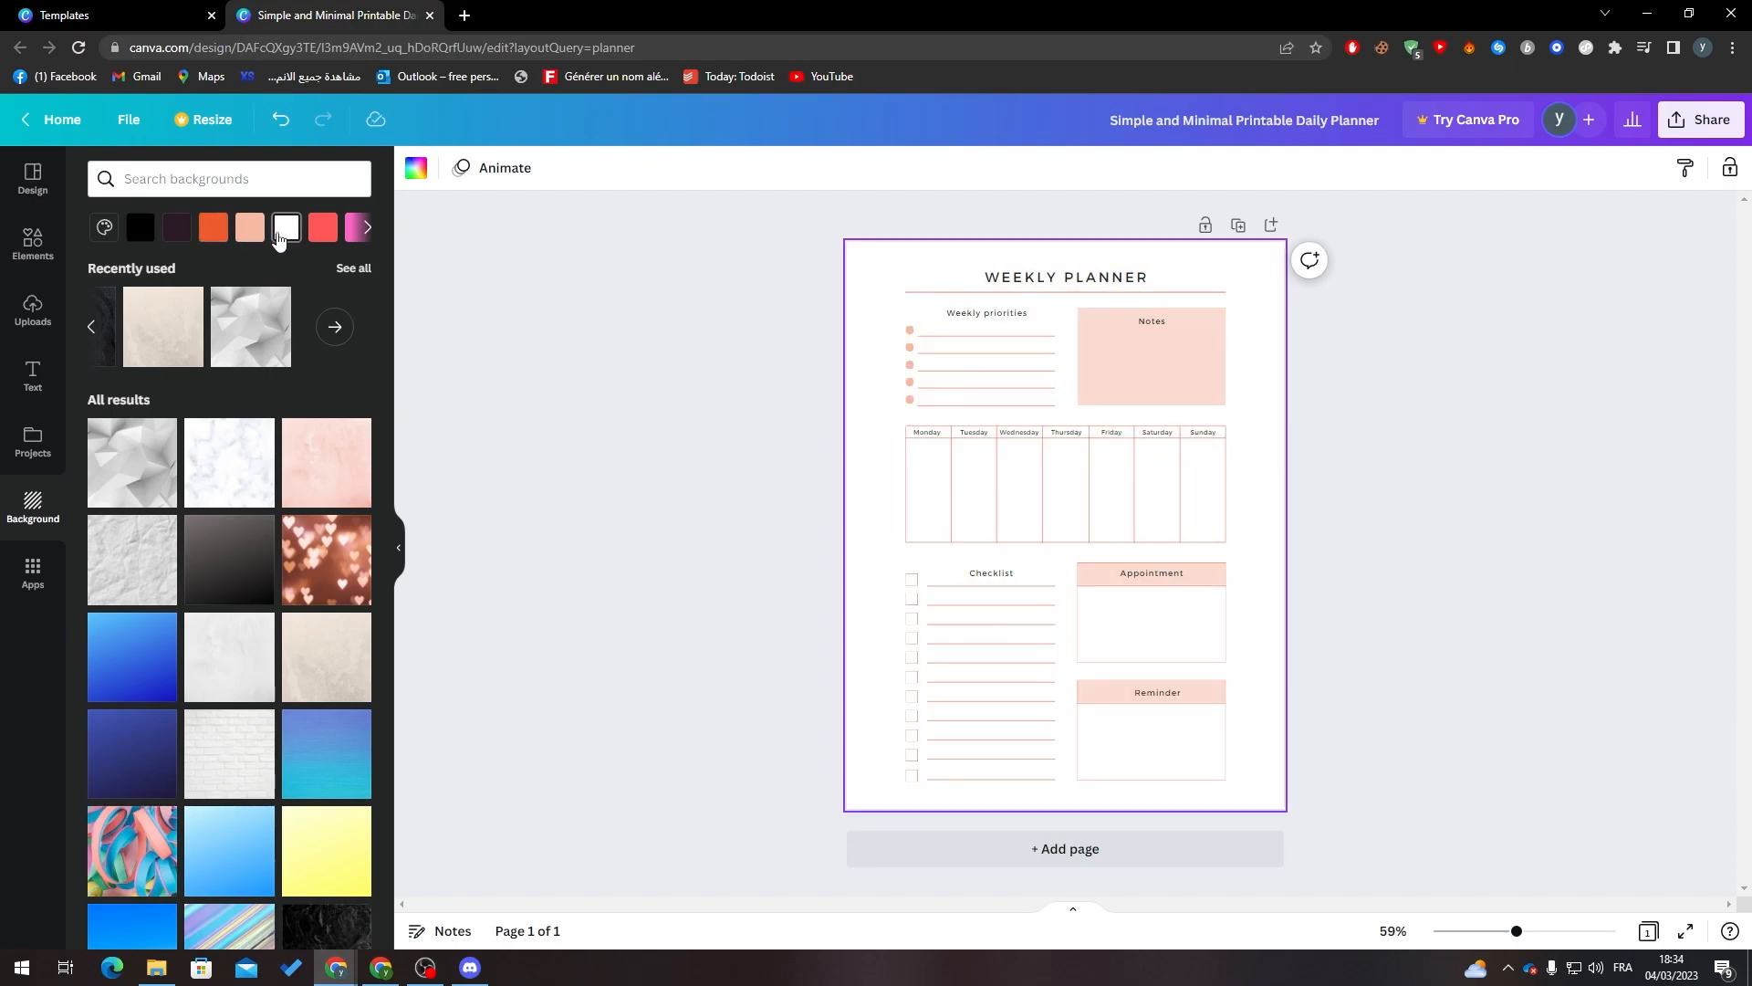
{"action": "left_click", "coordinate": [249, 227]}
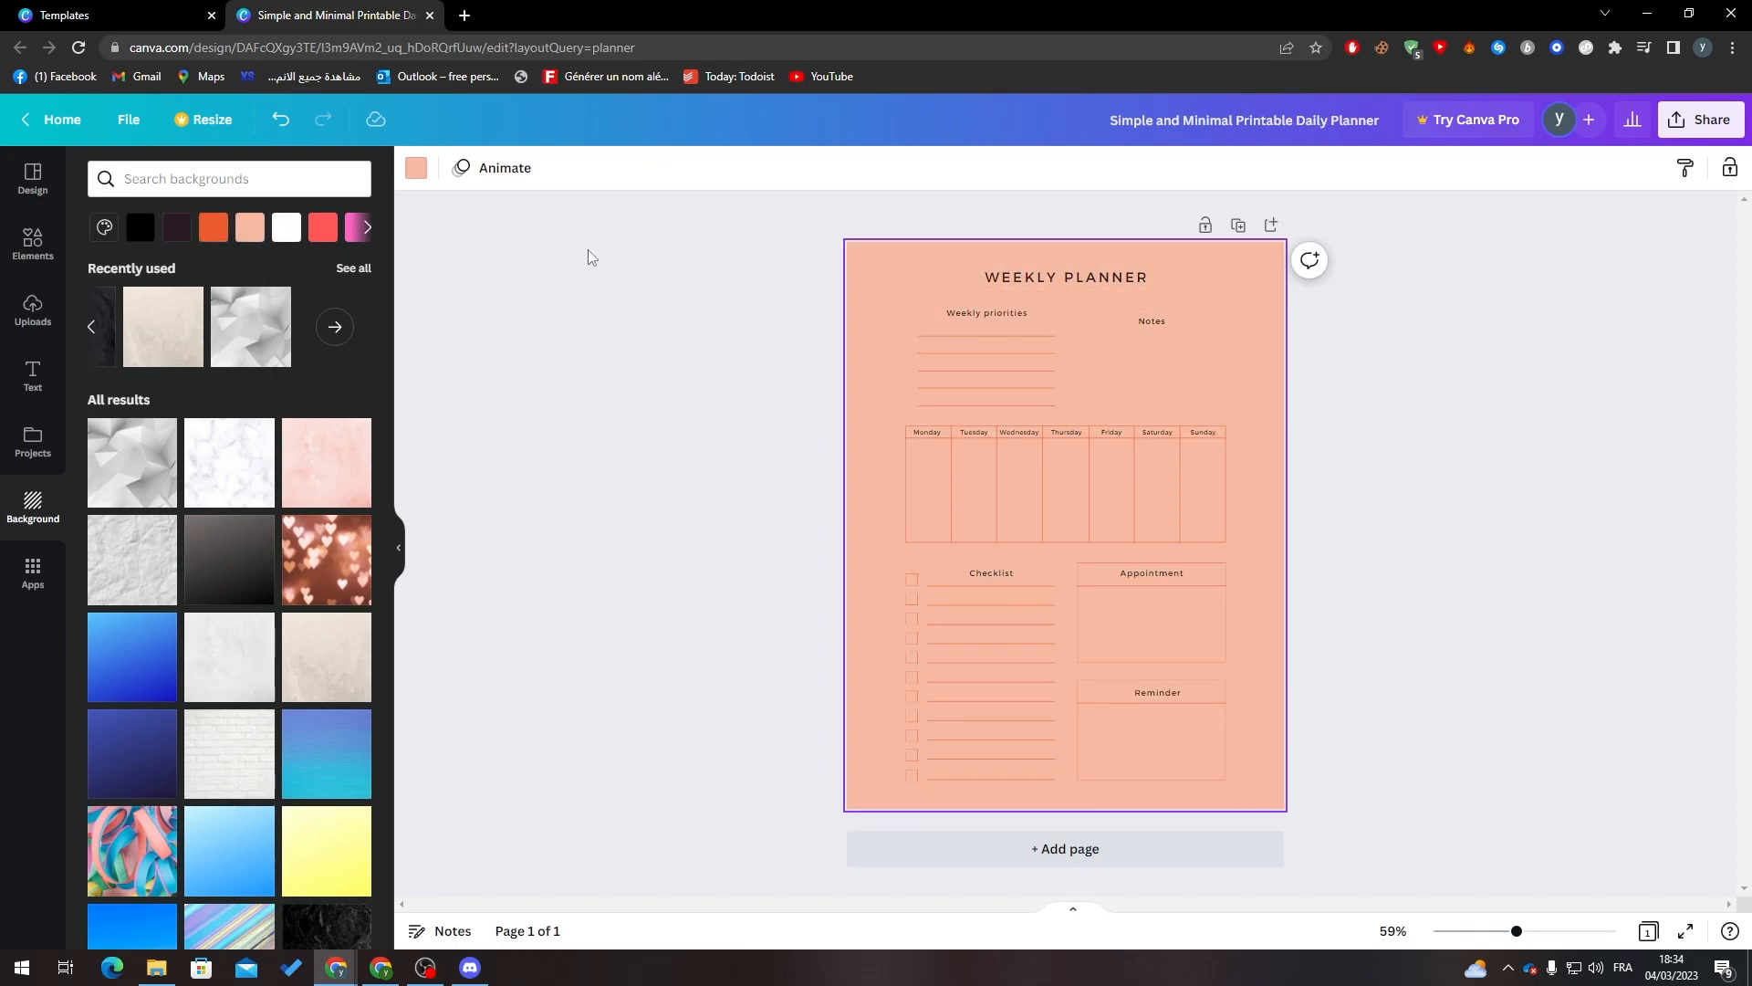
Step: Set the planner's background to a custom very pale pink, #FFF8F5
{"action": "left_click", "coordinate": [417, 169]}
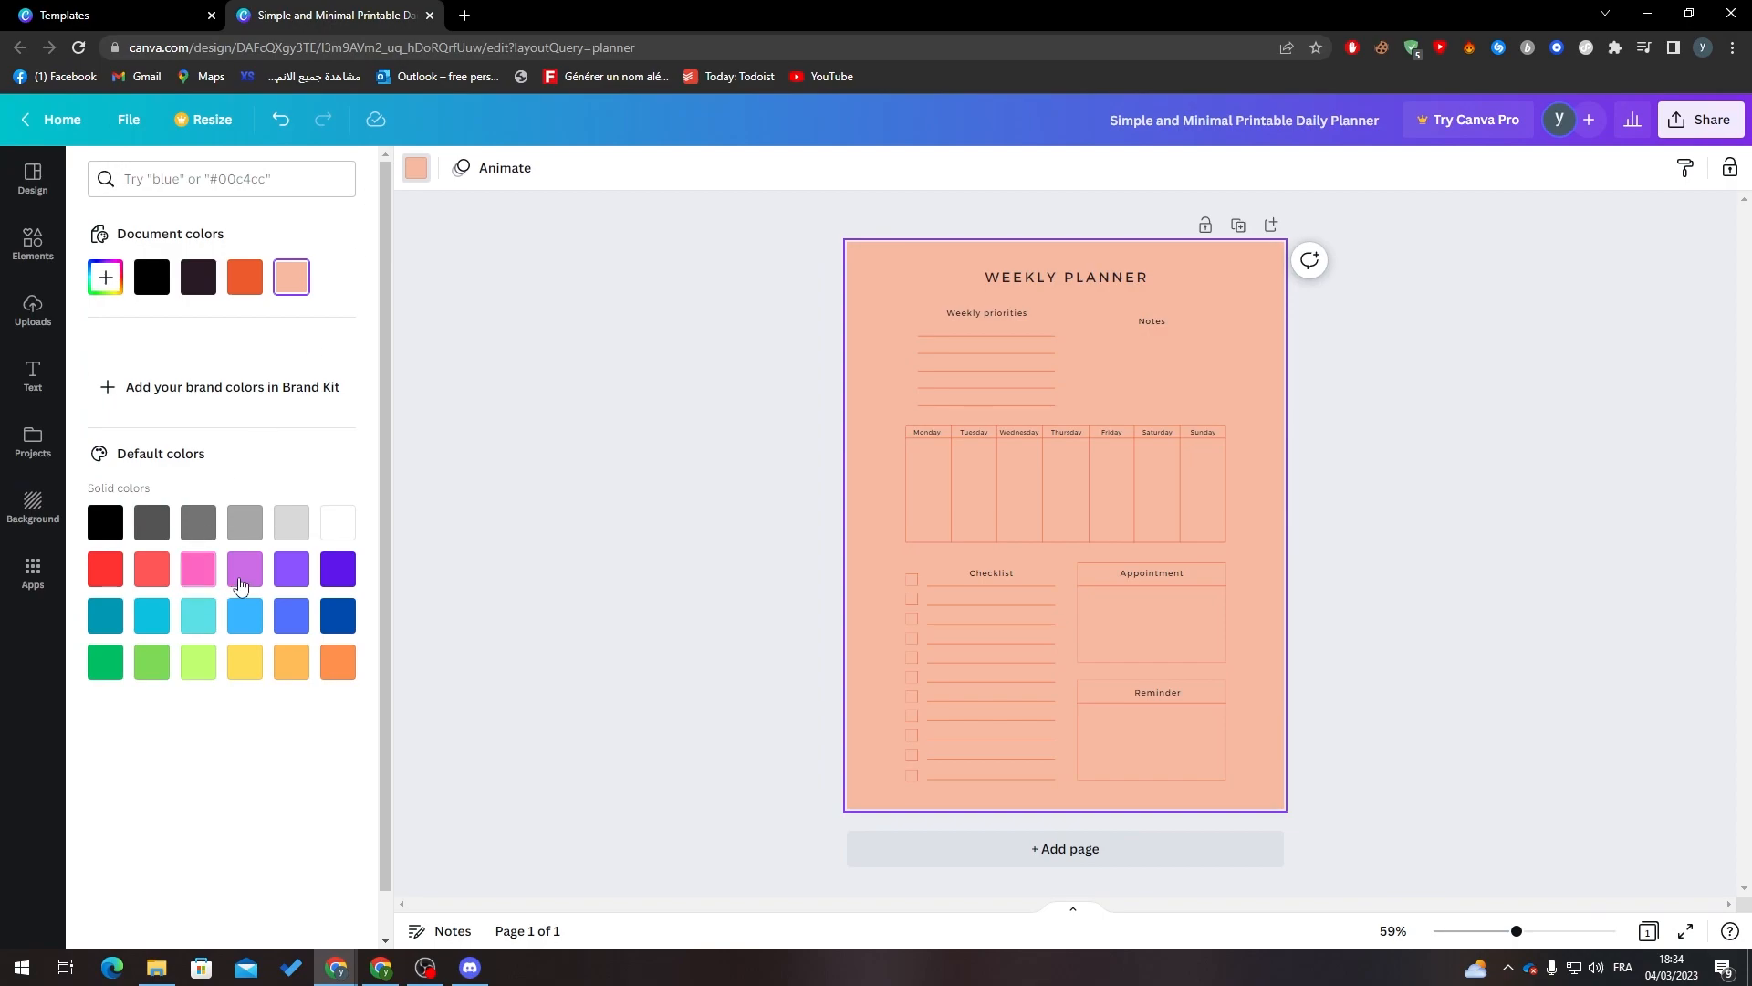
{"action": "left_click", "coordinate": [107, 279]}
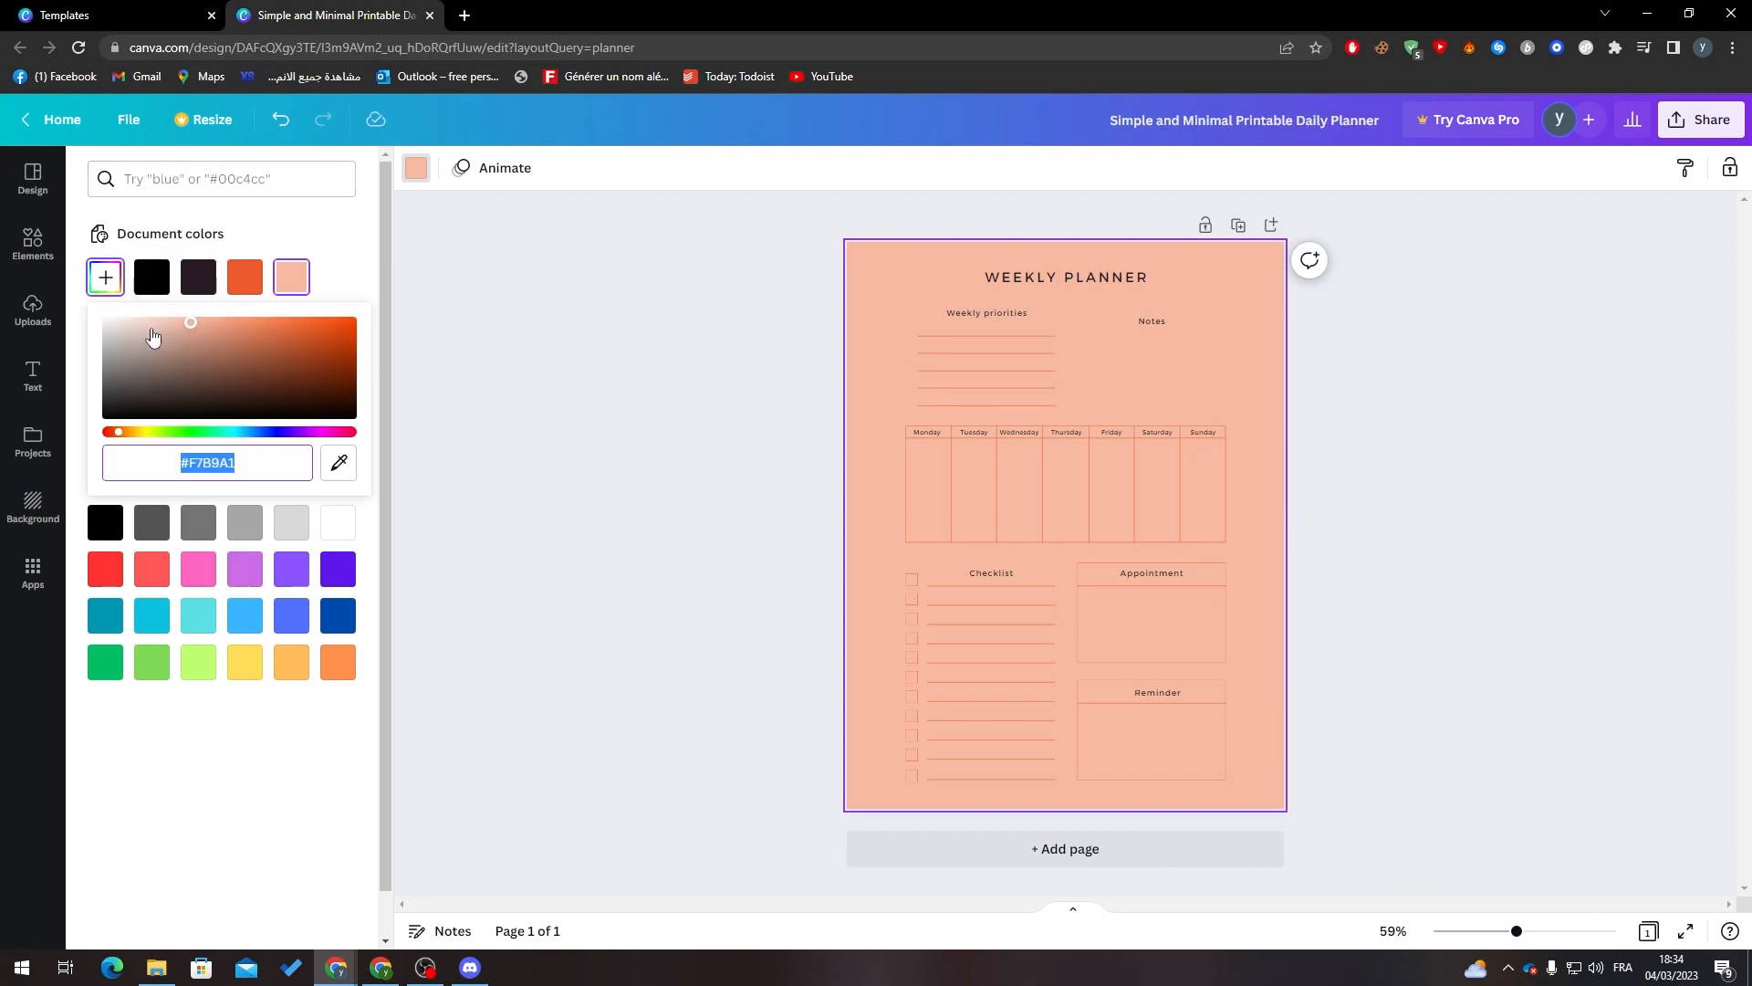
{"action": "left_click_drag", "start_coordinate": [192, 347], "coordinate": [113, 322]}
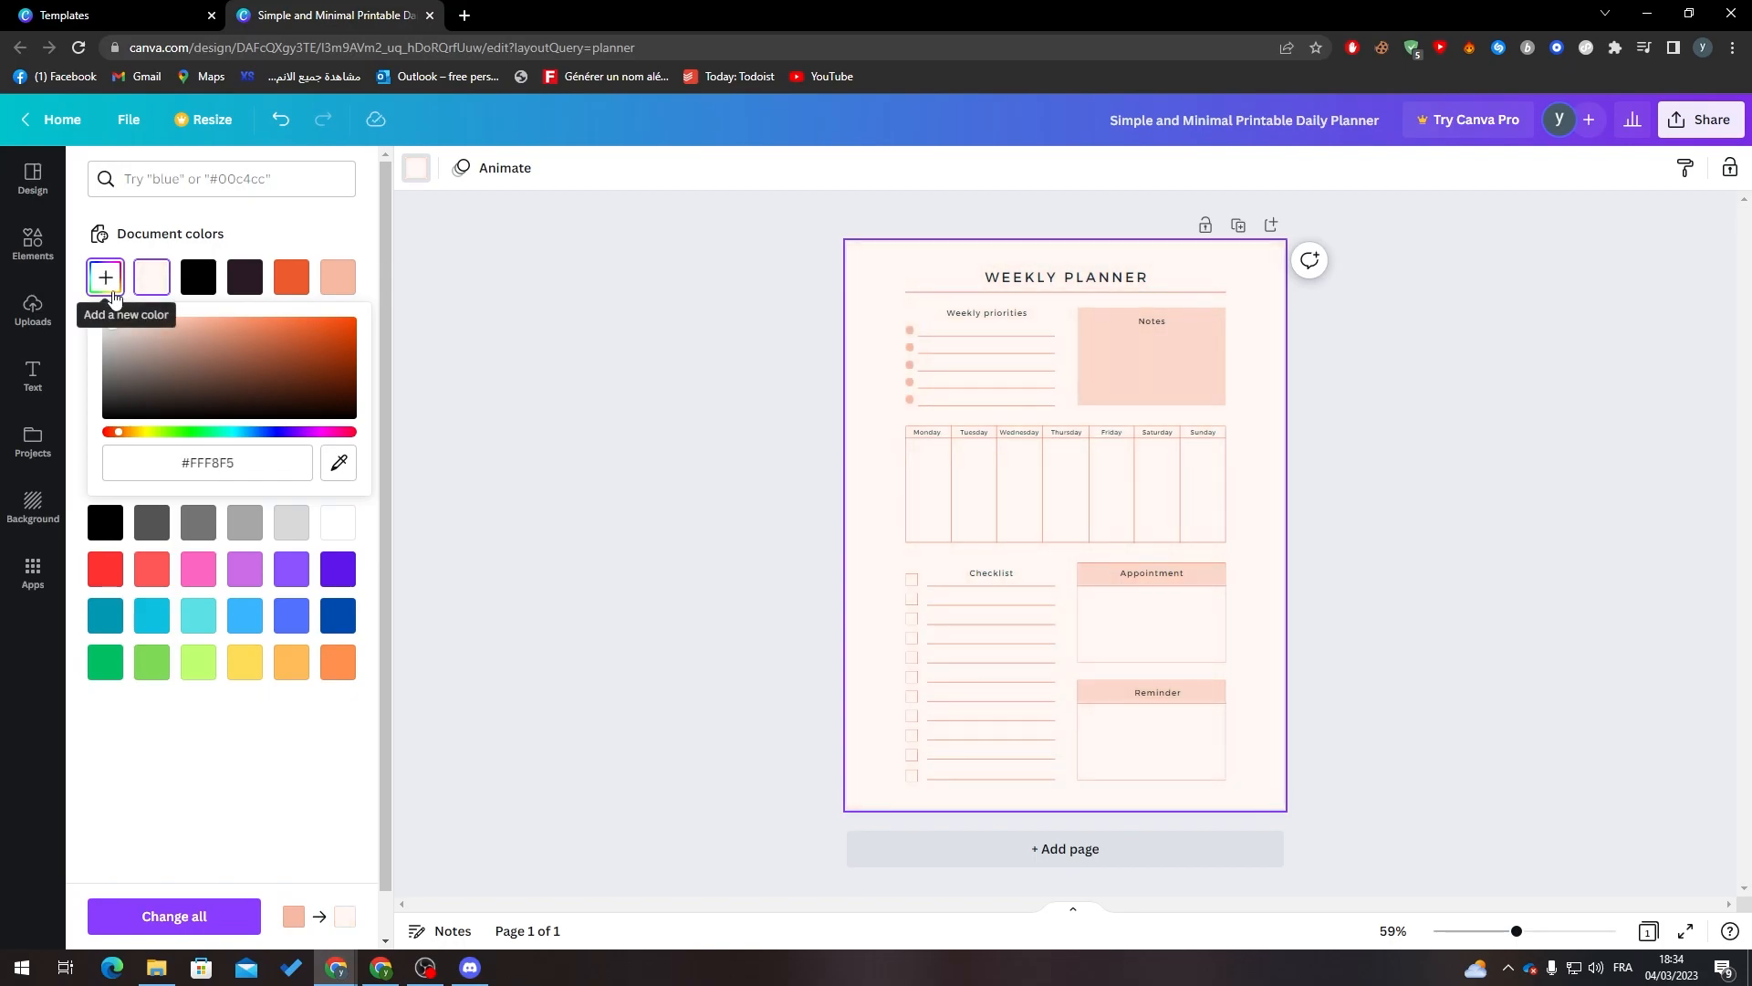
{"action": "left_click", "coordinate": [680, 402]}
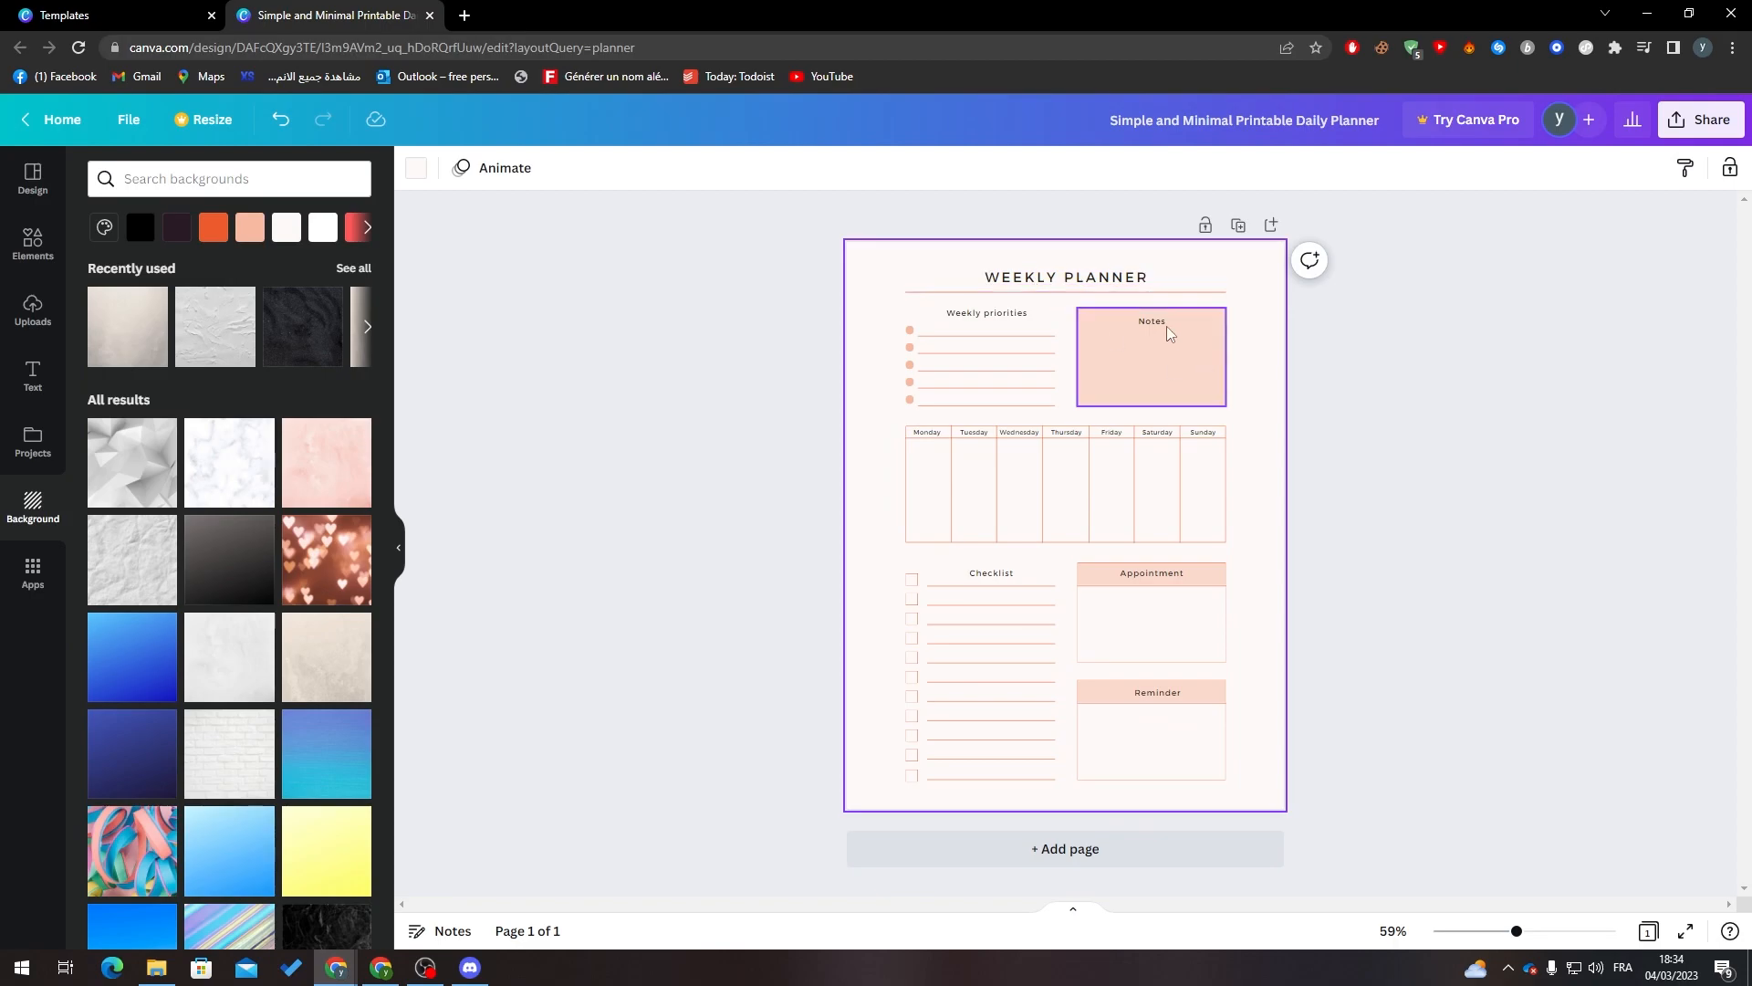
Step: Change the planner's title to "DEGITAL PLANNER"
{"action": "left_click", "coordinate": [1079, 281]}
{"action": "double_click", "coordinate": [1034, 277]}
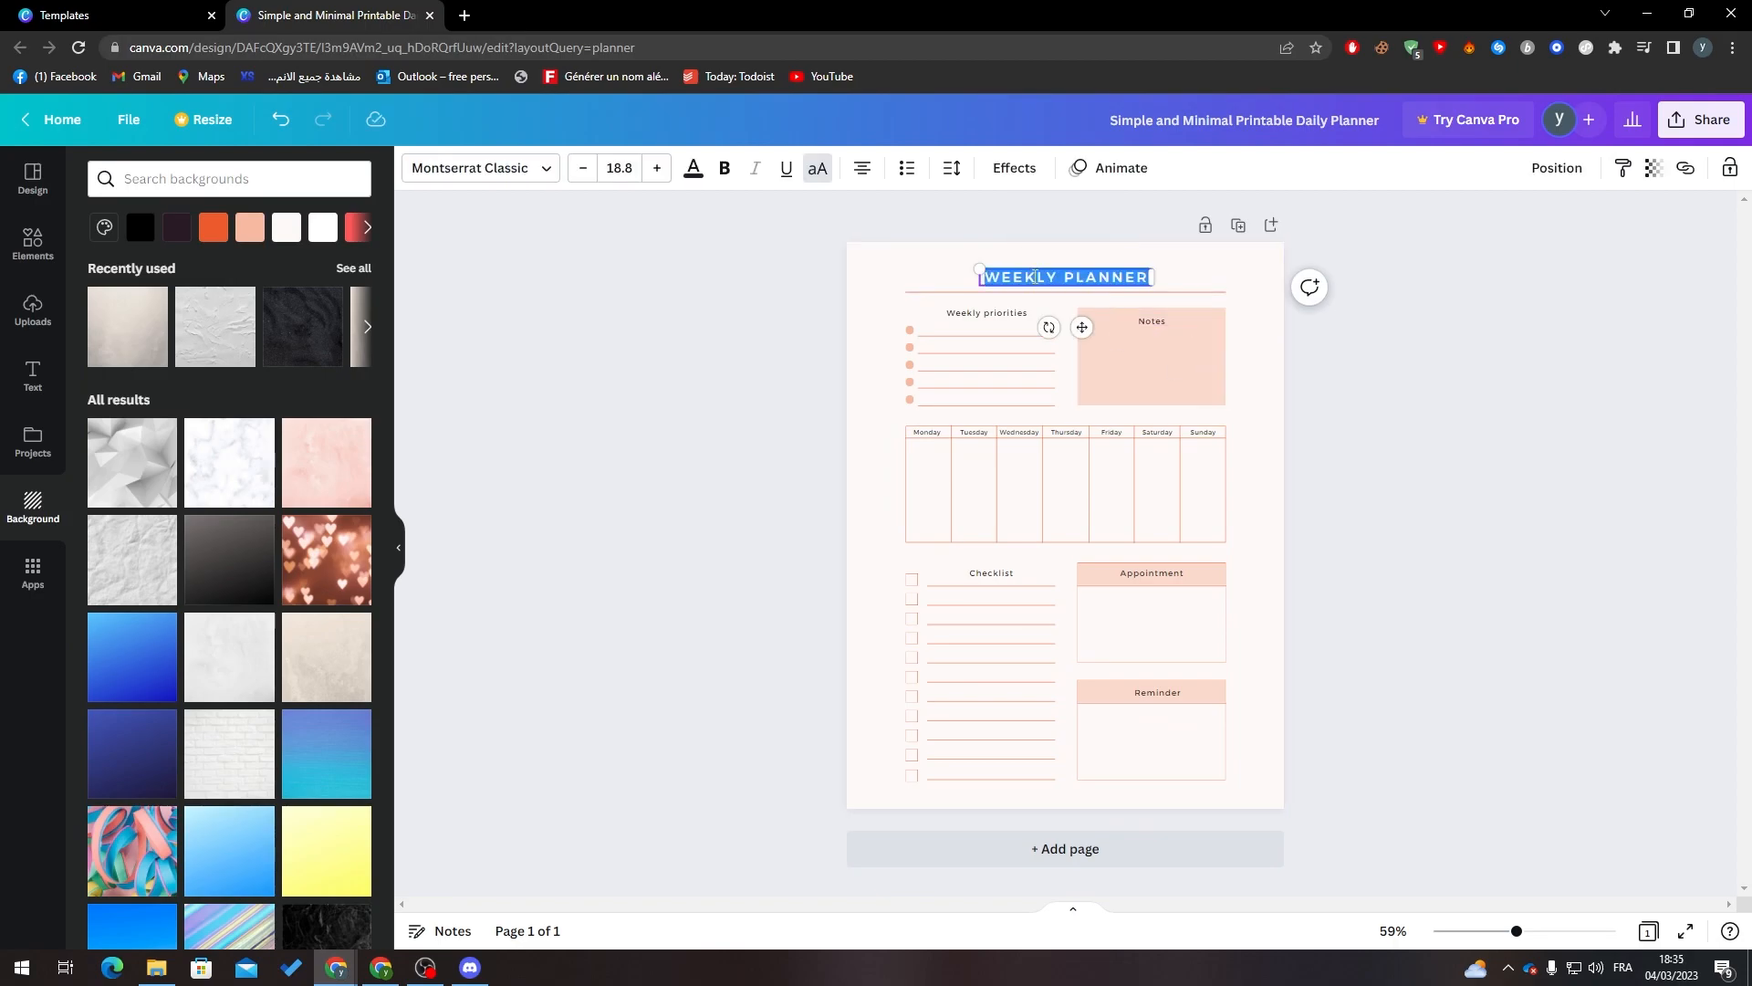
{"action": "type", "text": "DEGITAL PLANNER"}
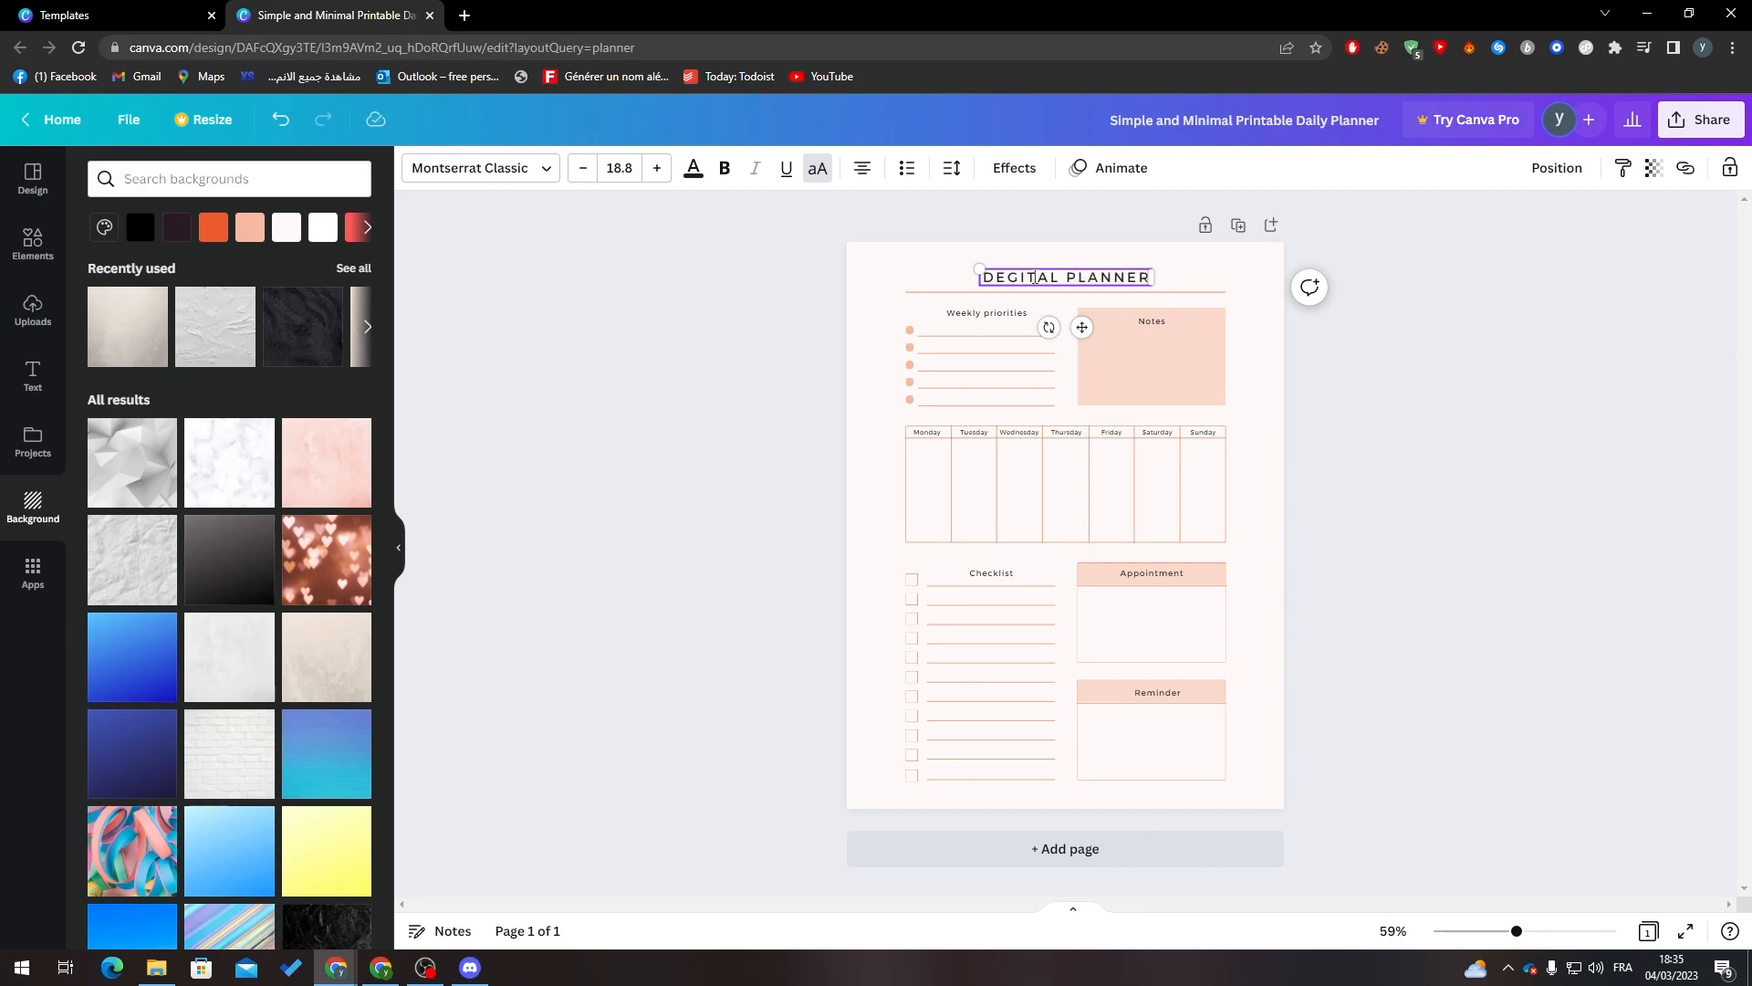
Step: Replace the "Weekly priorities" heading with "TO DO LIST"
{"action": "left_click", "coordinate": [999, 310]}
{"action": "left_click", "coordinate": [999, 310]}
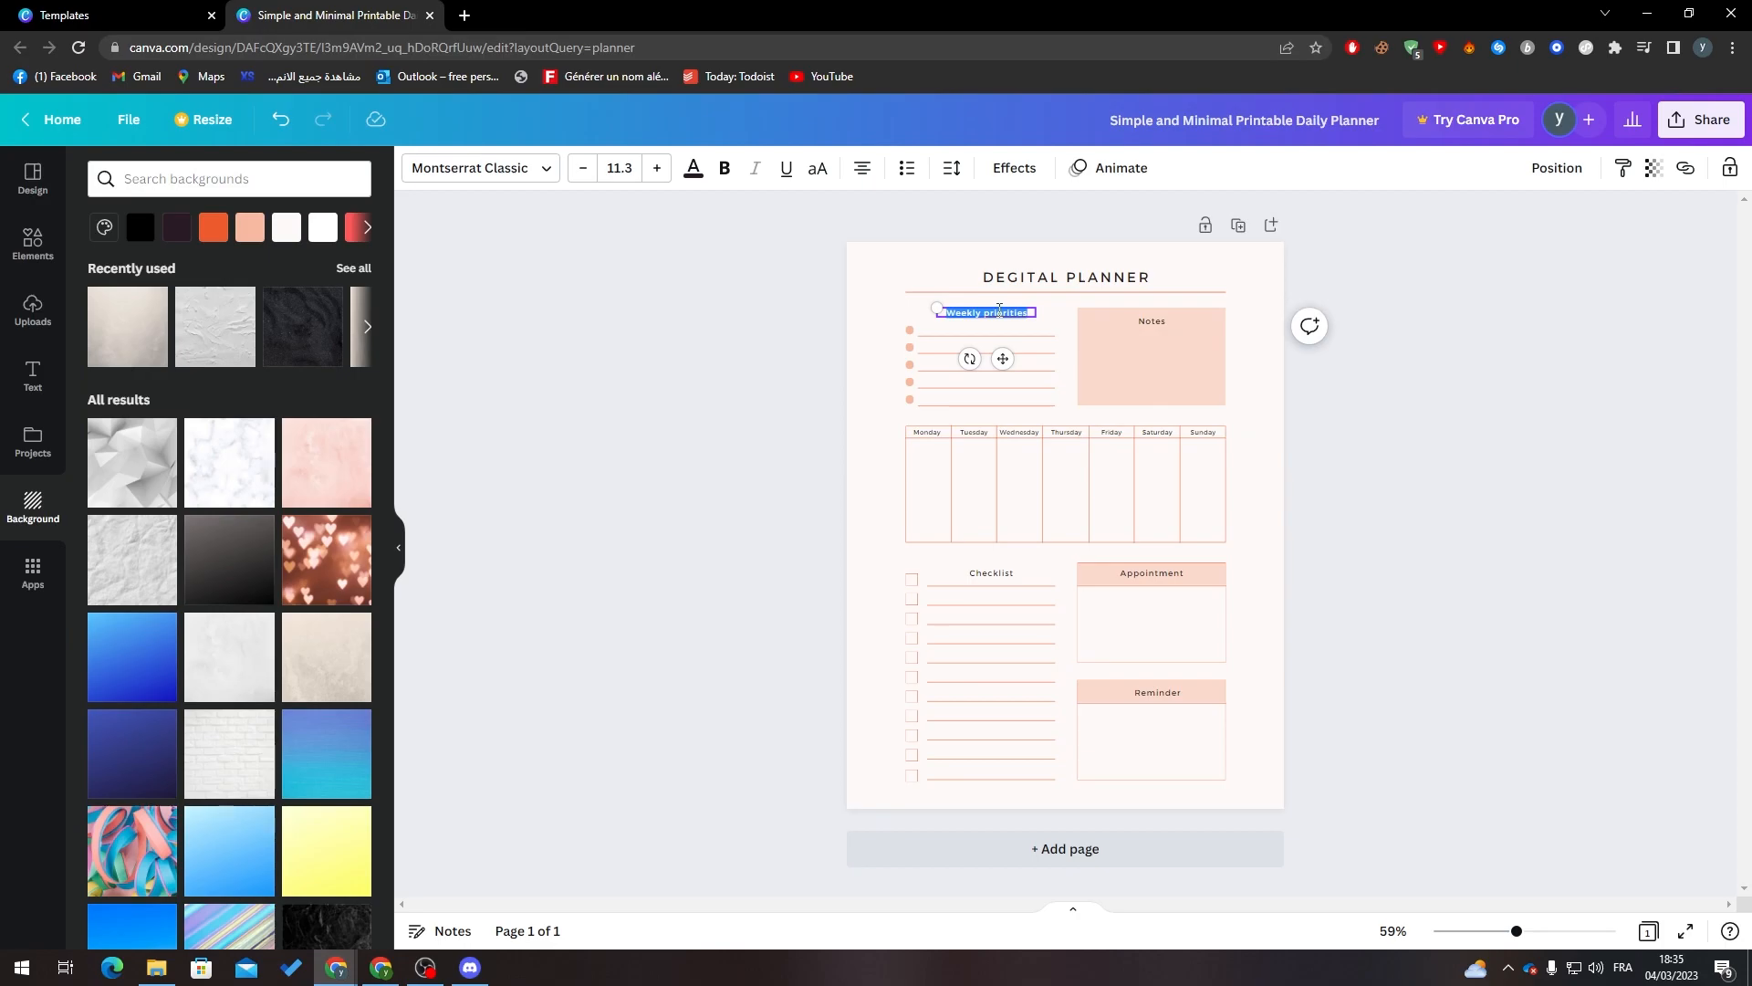
{"action": "type", "text": "TO DO LIST"}
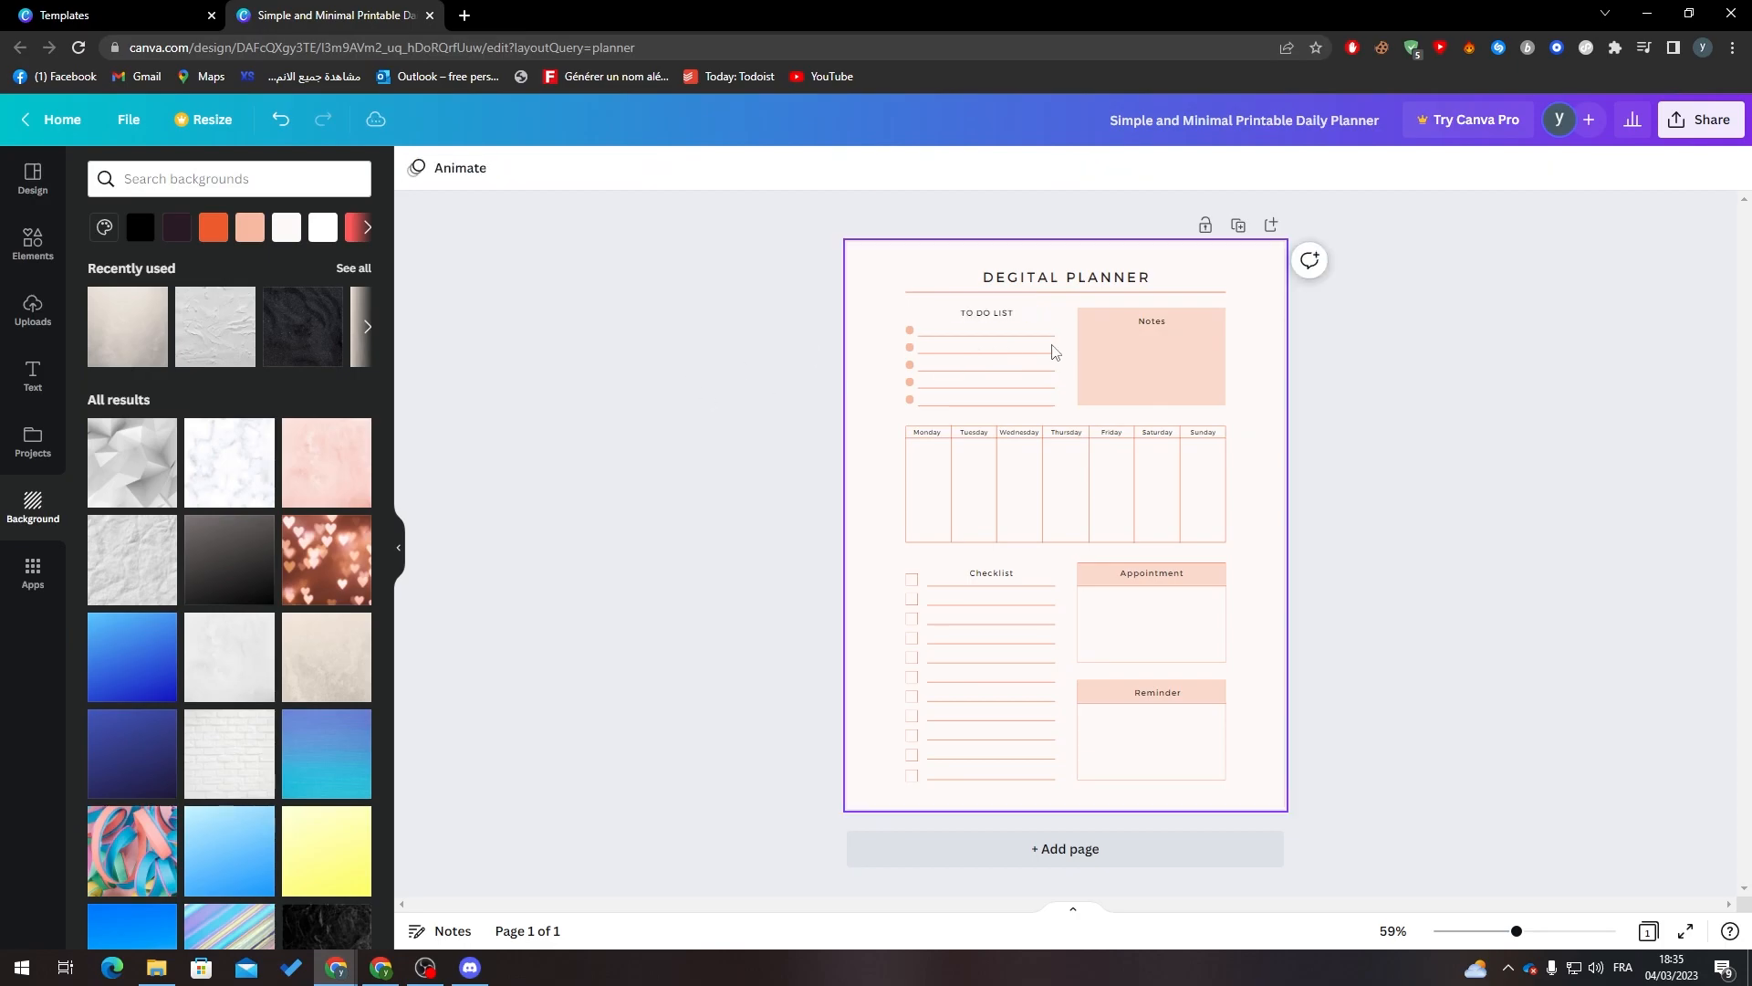
{"action": "left_click", "coordinate": [891, 315]}
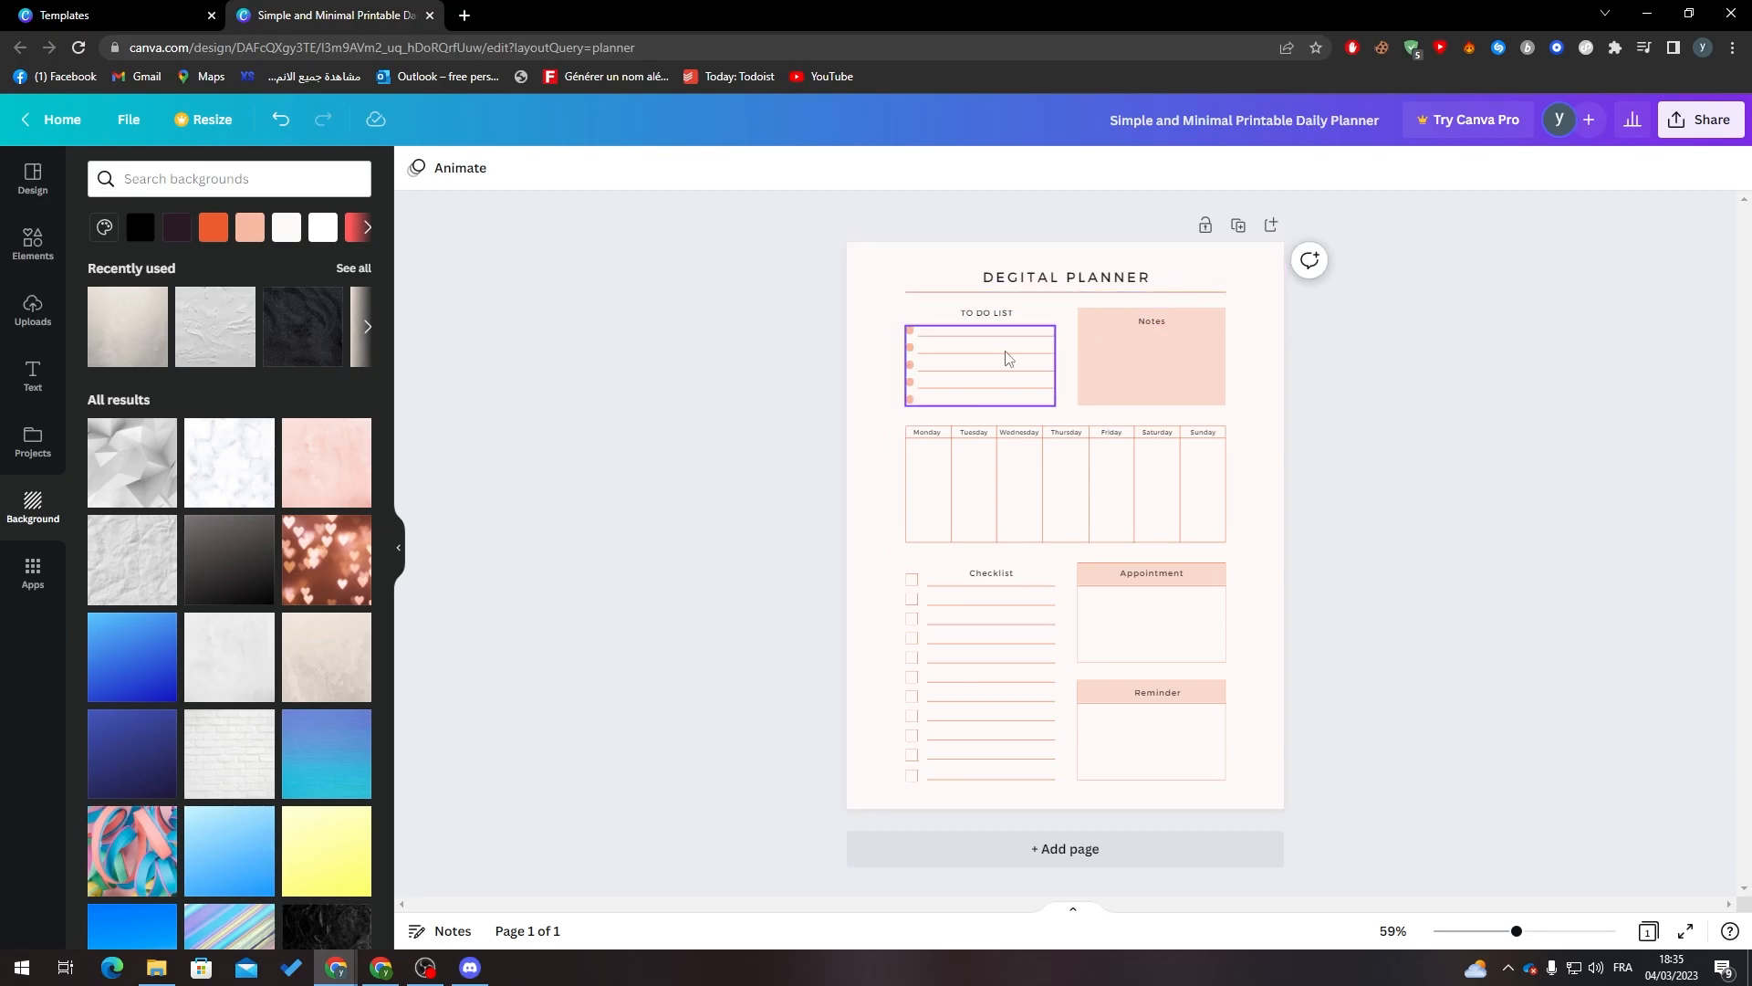
{"action": "left_click", "coordinate": [914, 347]}
{"action": "left_click", "coordinate": [910, 365]}
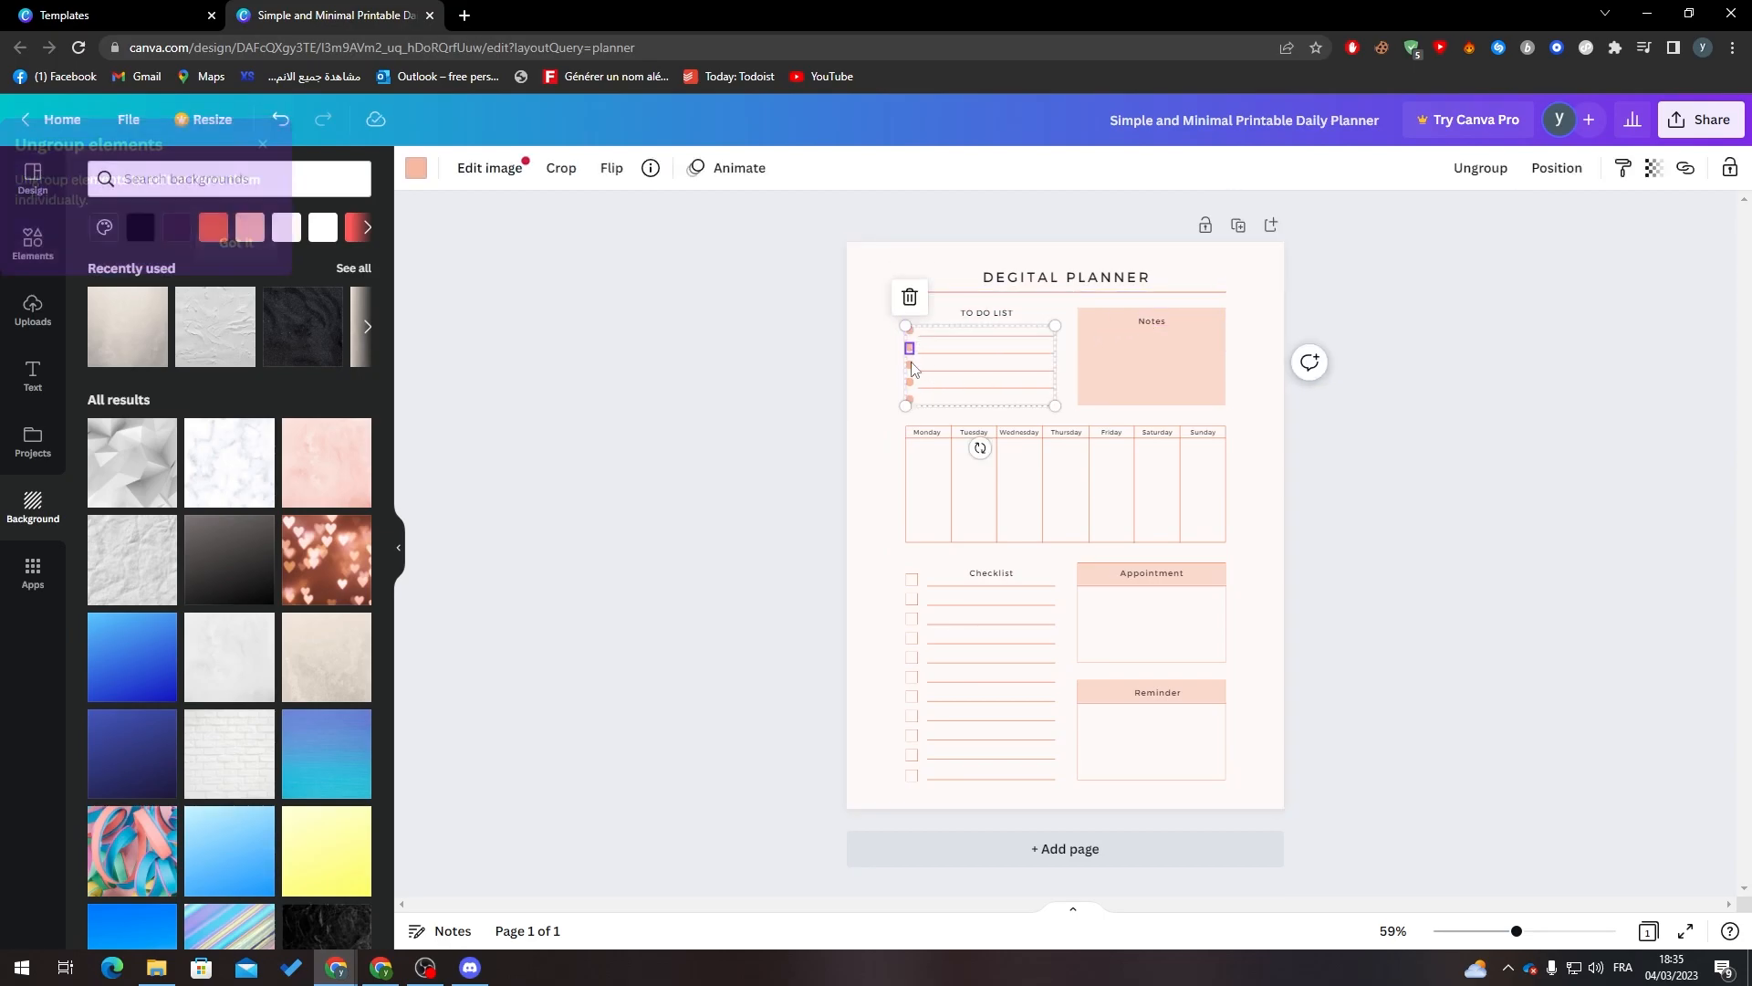
{"action": "left_click", "coordinate": [910, 383]}
{"action": "left_click", "coordinate": [840, 441]}
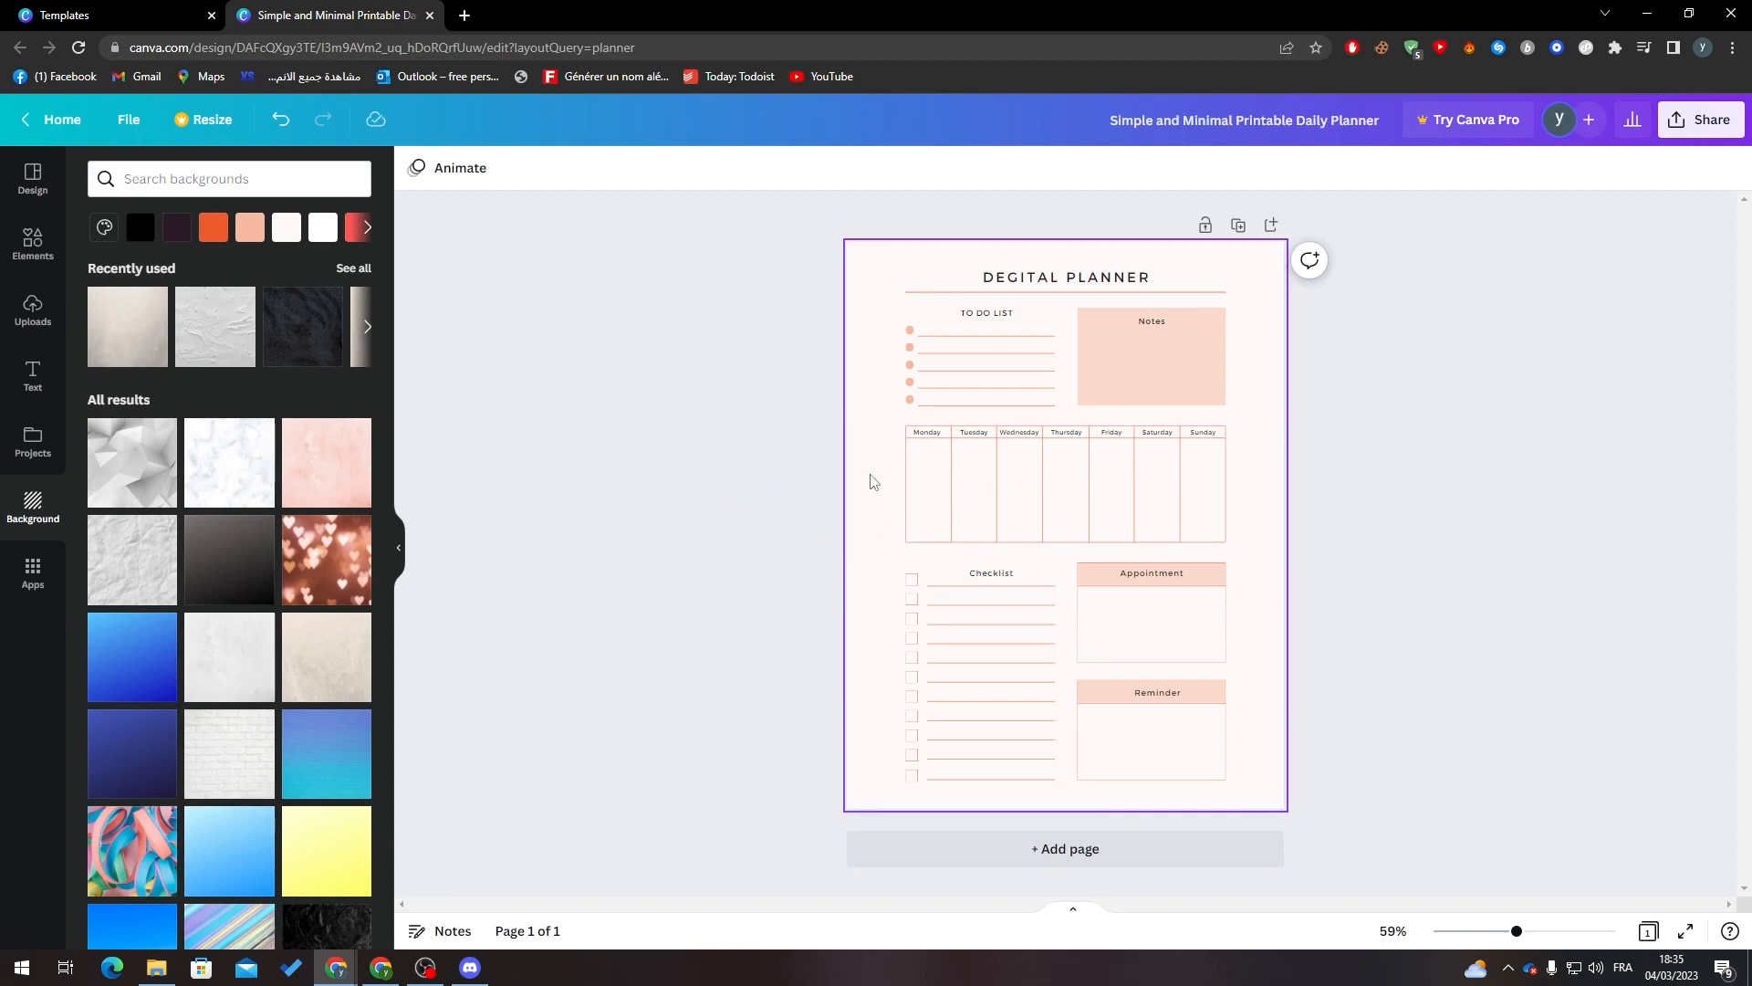
{"action": "left_click", "coordinate": [975, 602]}
{"action": "left_click", "coordinate": [939, 587]}
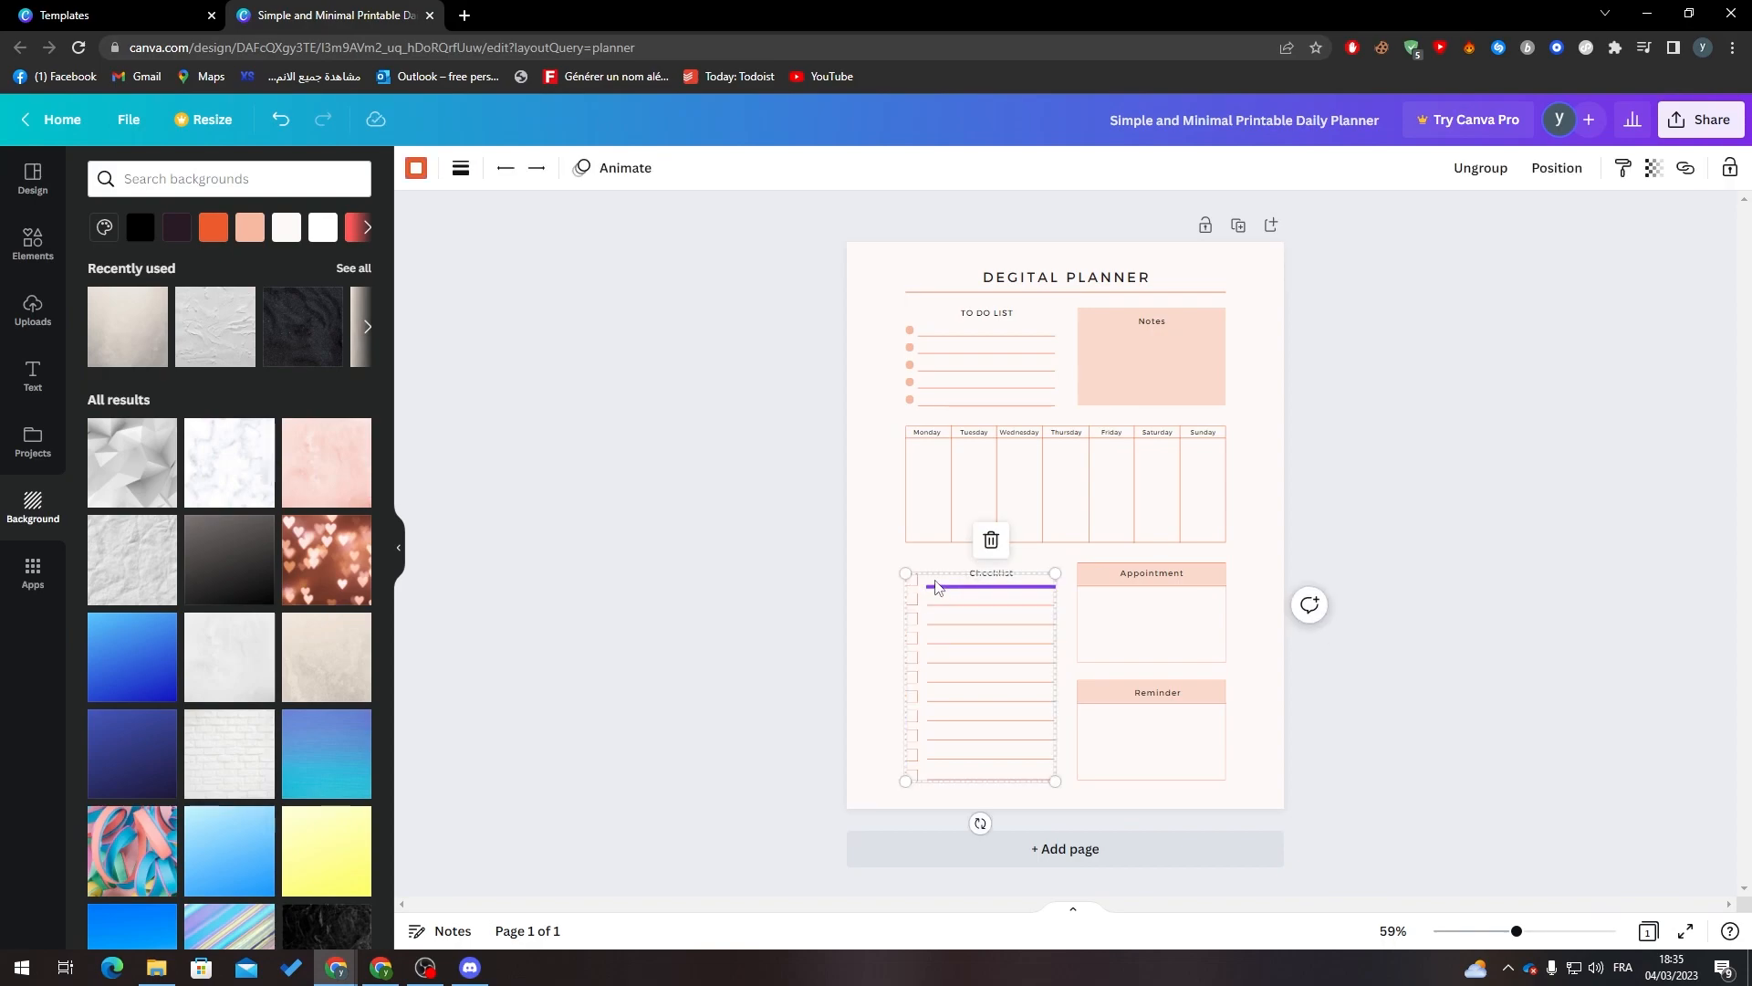
{"action": "left_click", "coordinate": [737, 574]}
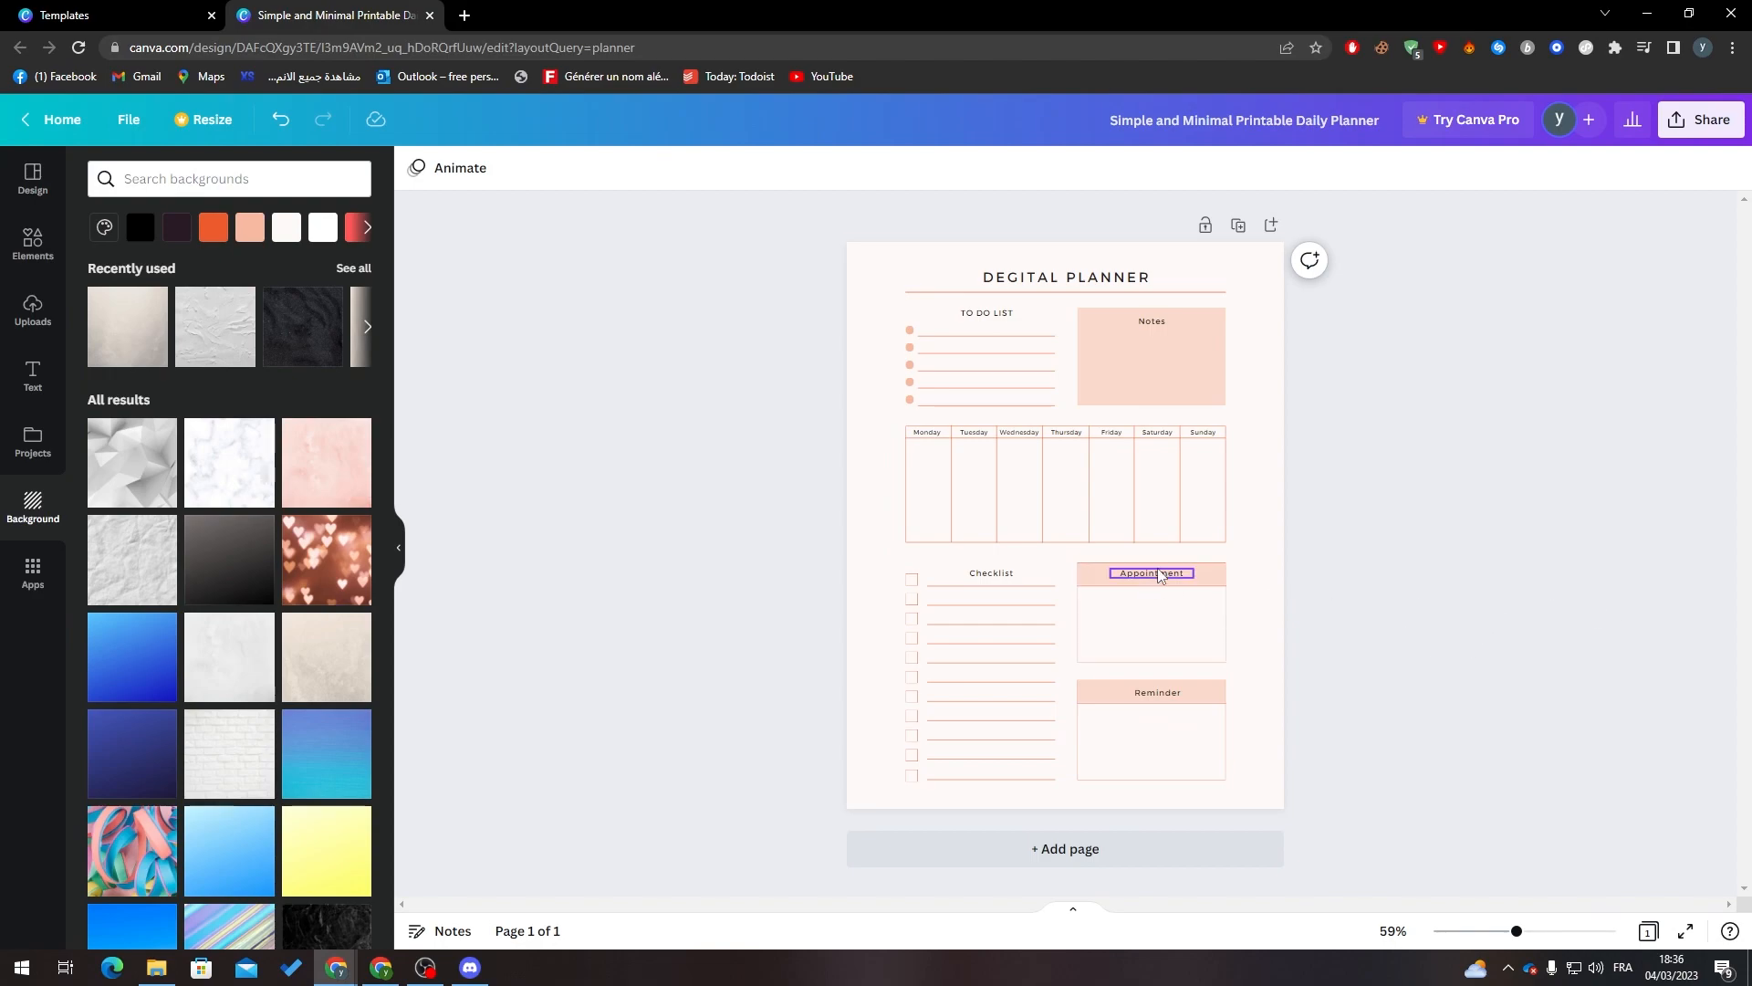
Step: Shift the "Reminder" heading slightly left to line it up with the "Appointment" heading above
{"action": "left_click_drag", "start_coordinate": [1158, 693], "coordinate": [1136, 694]}
{"action": "left_click", "coordinate": [1569, 566]}
Step: Add the outlined "ACTION" font combination and shrink it to font size 43.3 in the page's upper-left corner
{"action": "left_click", "coordinate": [33, 374]}
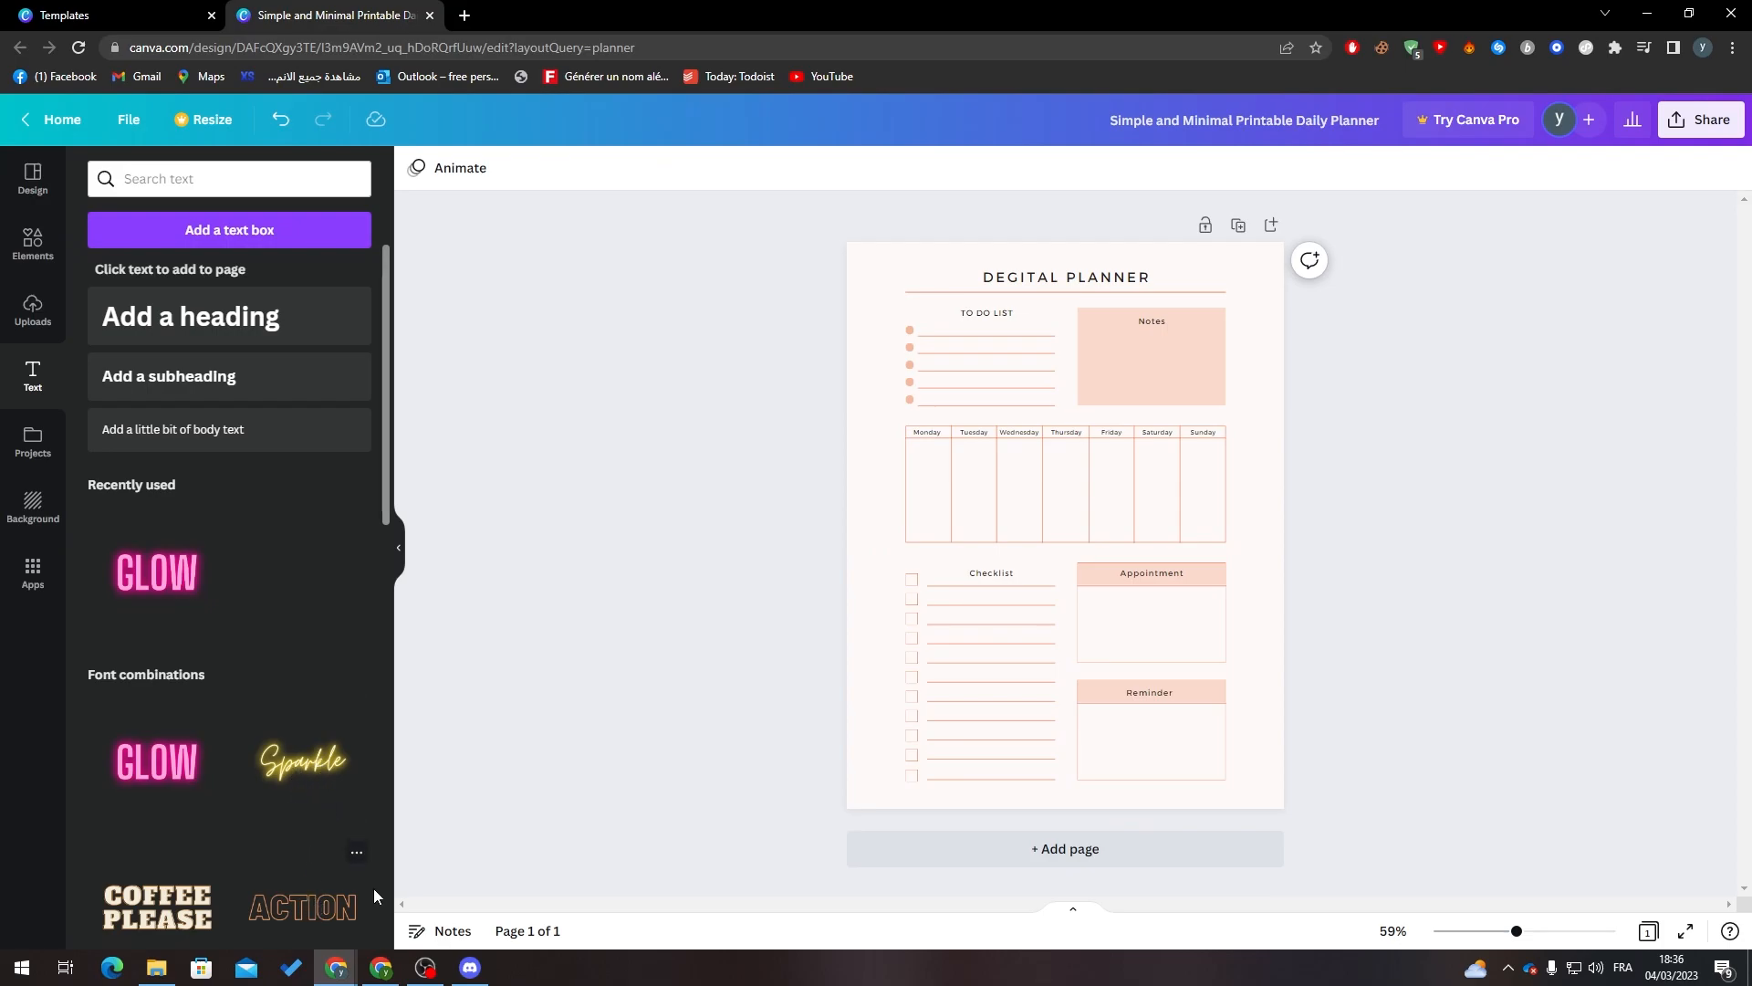
{"action": "left_click", "coordinate": [338, 904]}
{"action": "left_click_drag", "start_coordinate": [1042, 514], "coordinate": [1040, 274]}
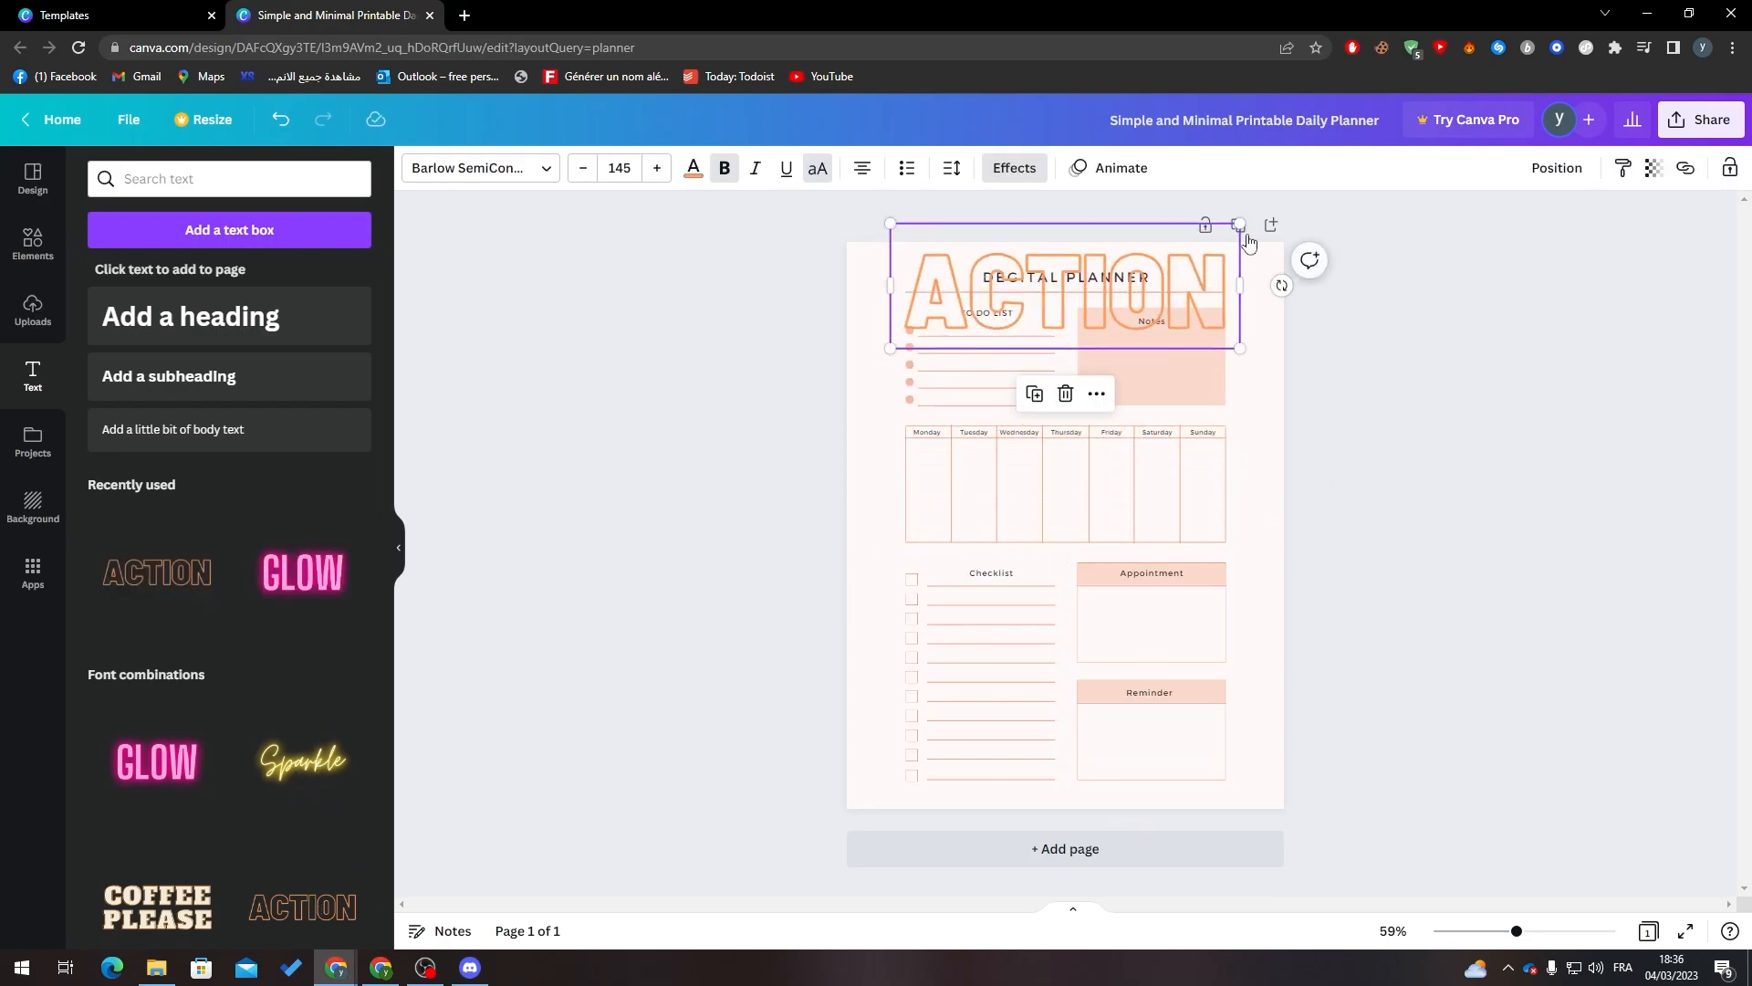
{"action": "left_click_drag", "start_coordinate": [1238, 223], "coordinate": [952, 243]}
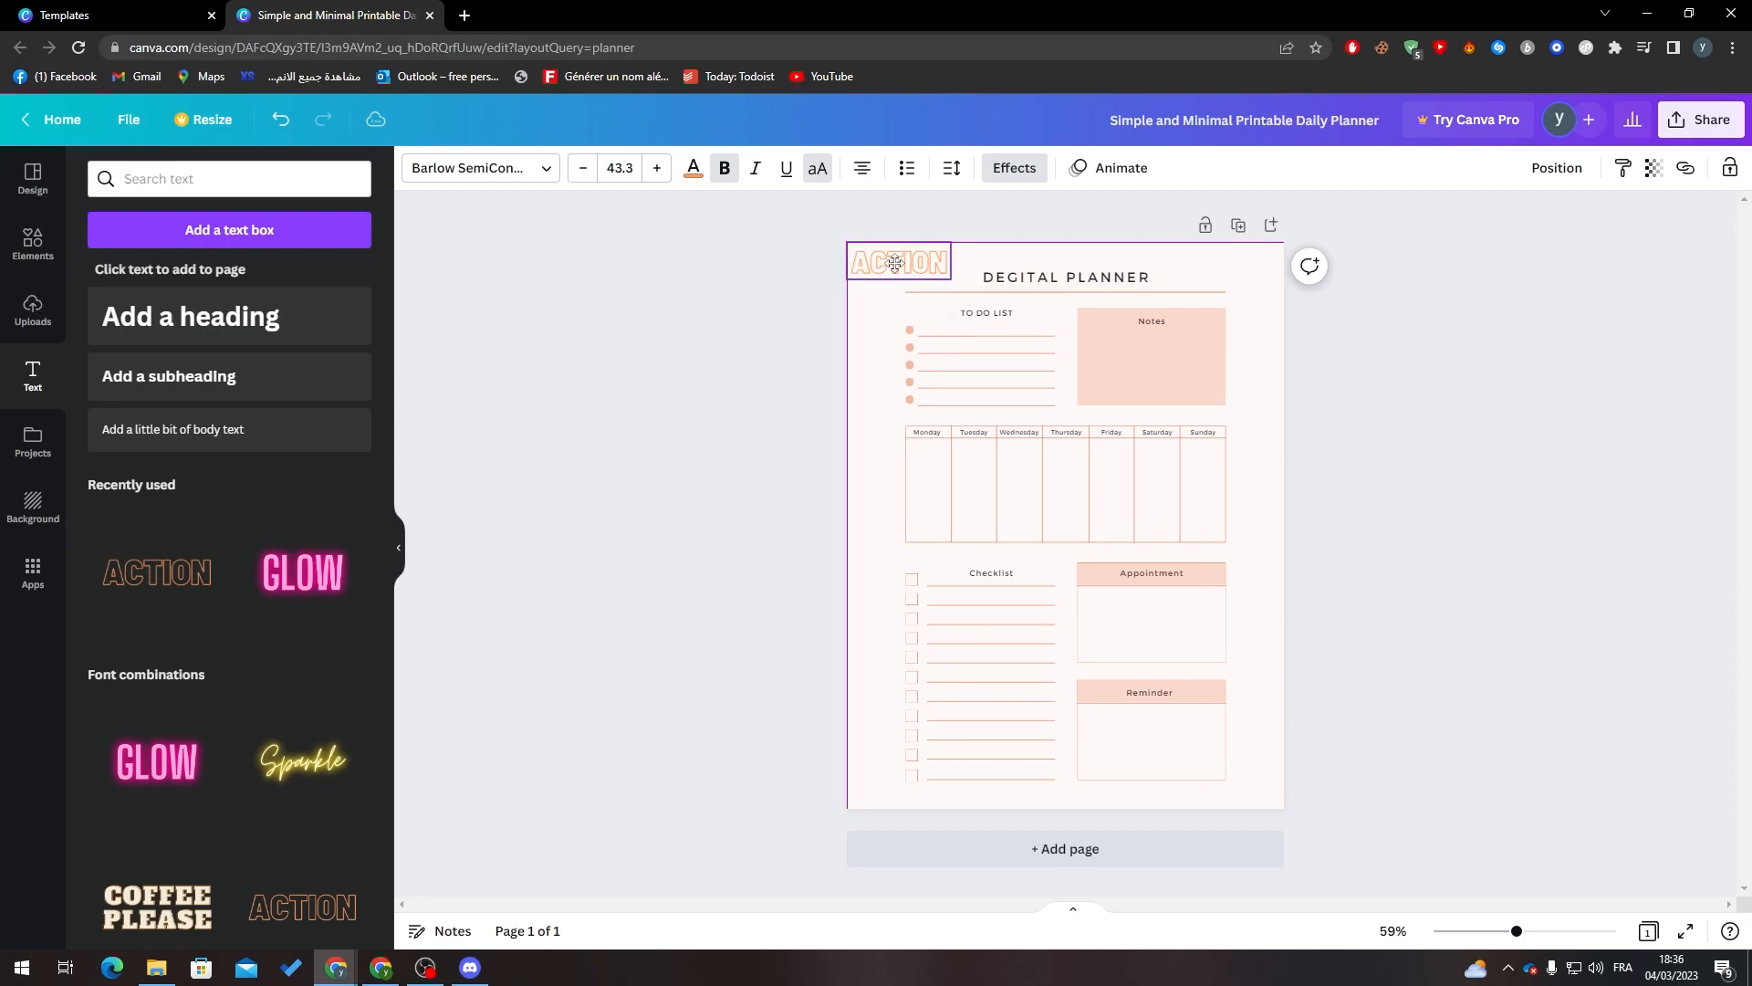
Step: Change the outlined "ACTION" text to "2023" and place it small and centred above the planner title
{"action": "double_click", "coordinate": [895, 263]}
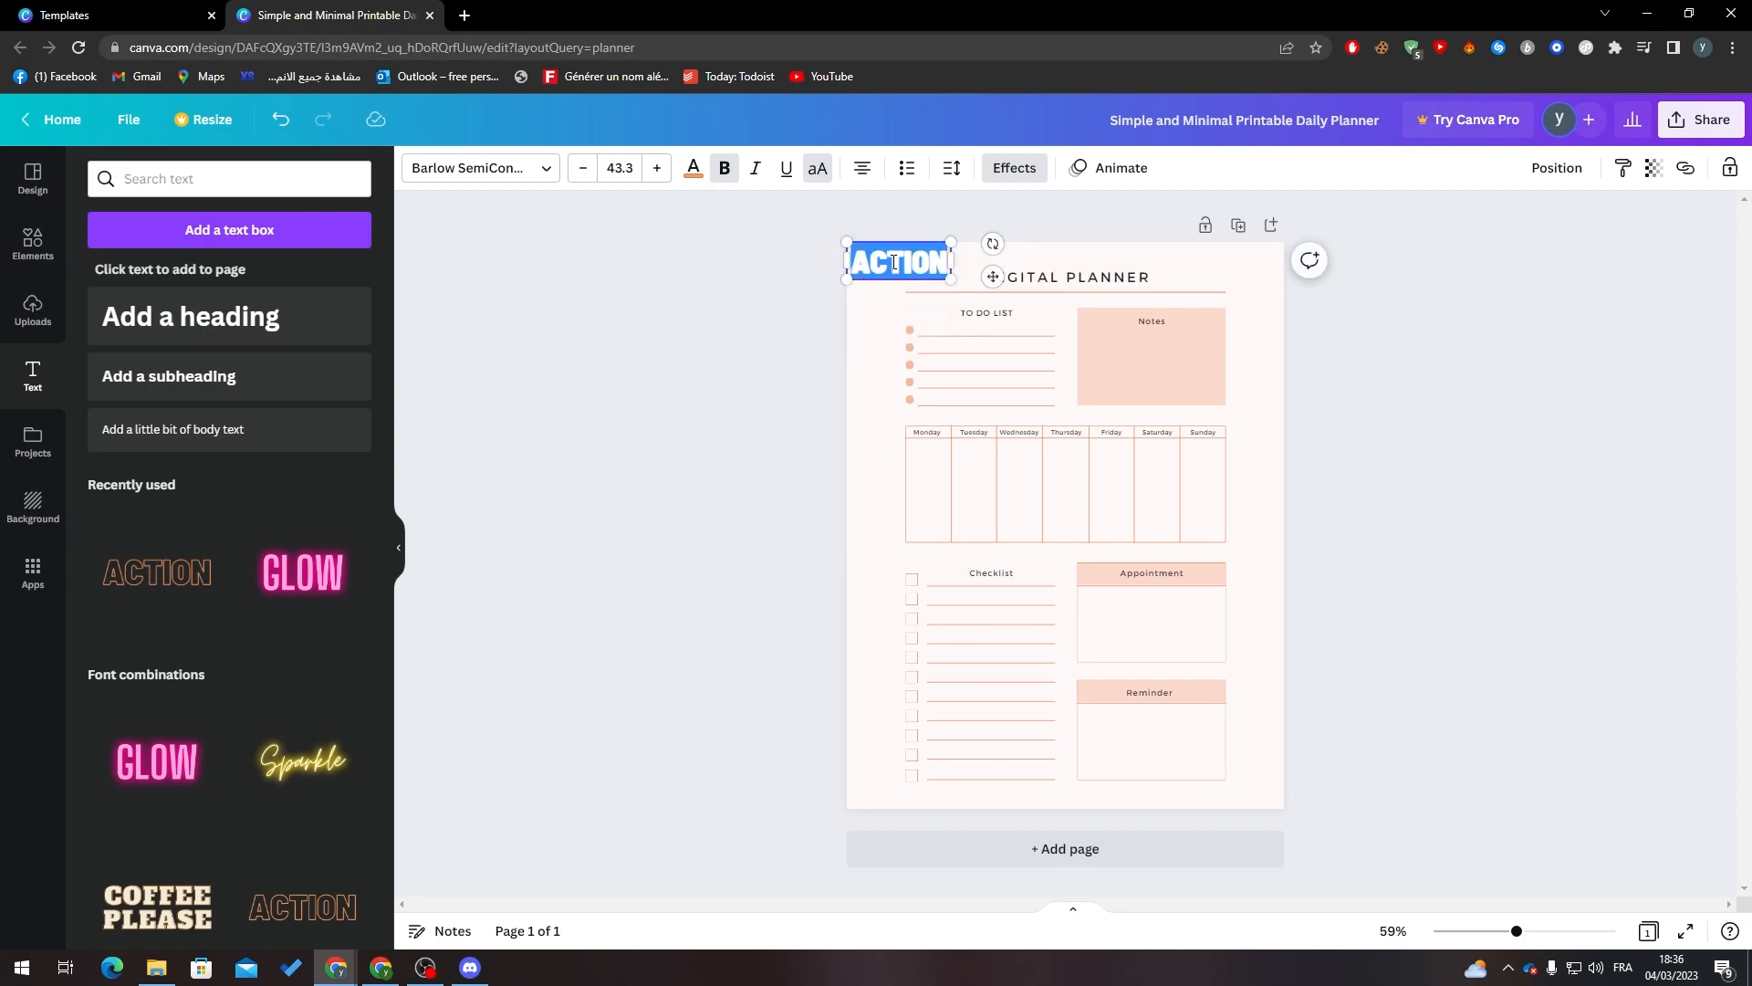
{"action": "type", "text": "2023"}
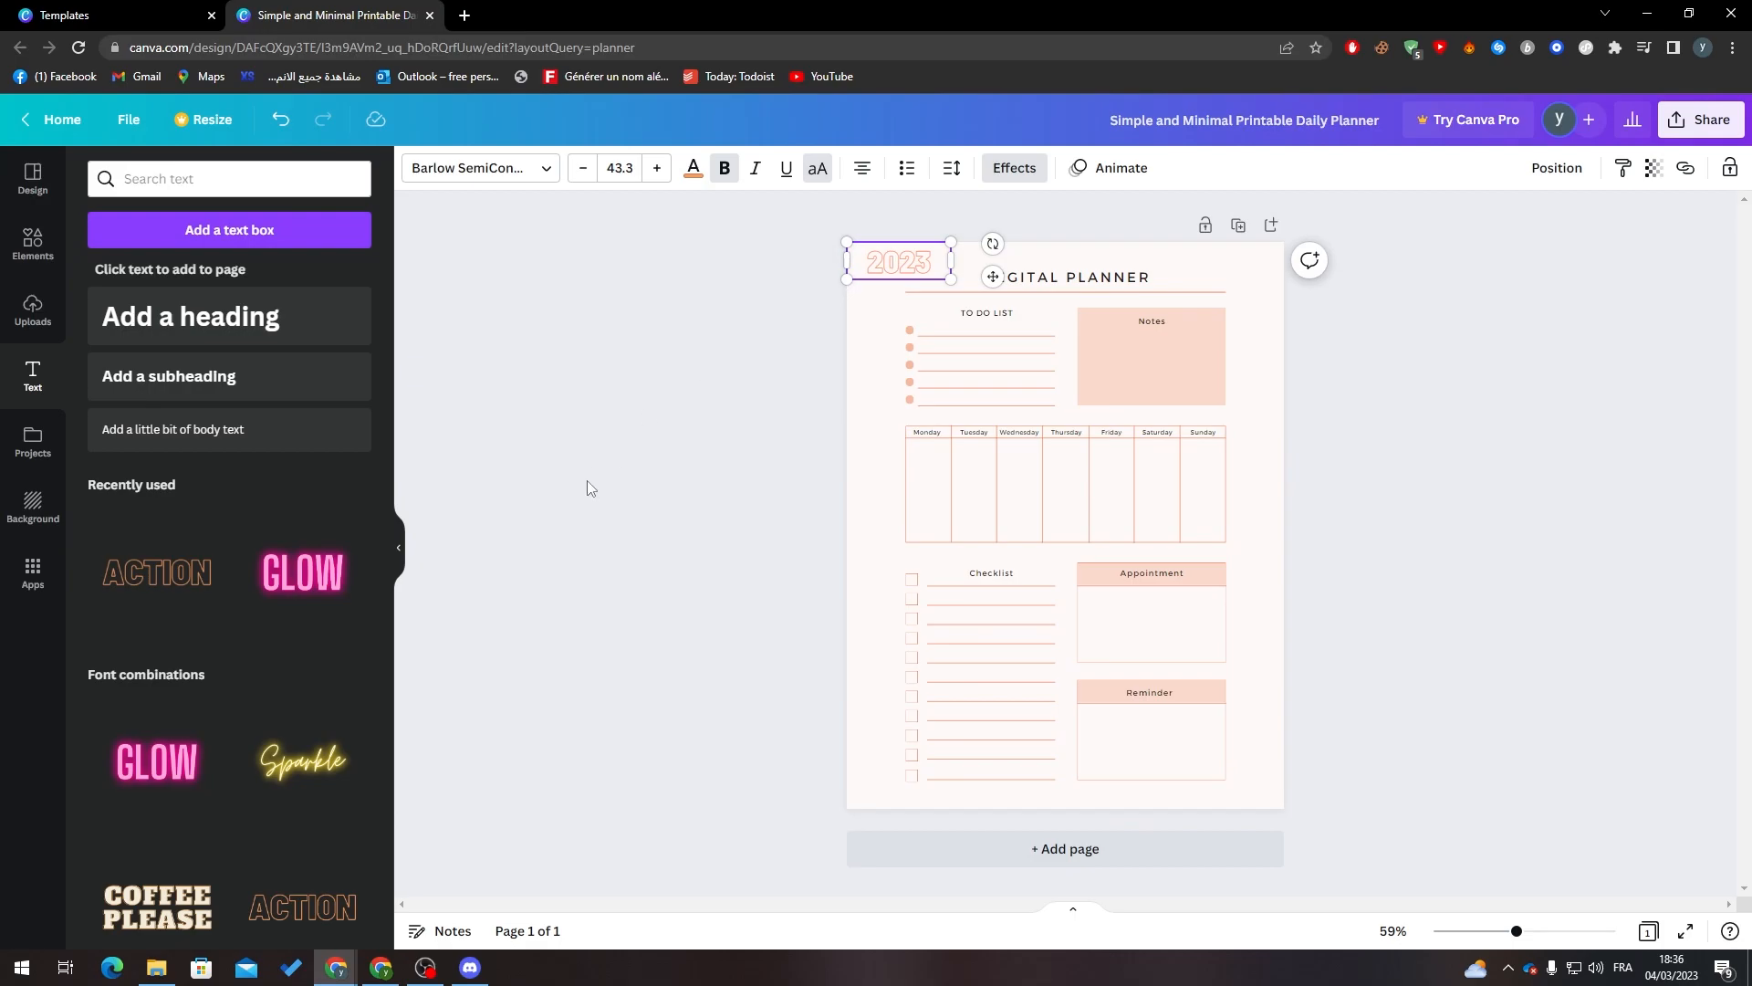
{"action": "left_click", "coordinate": [660, 481]}
{"action": "left_click", "coordinate": [930, 264]}
{"action": "left_click_drag", "start_coordinate": [930, 264], "coordinate": [1059, 242]}
{"action": "left_click", "coordinate": [1443, 317]}
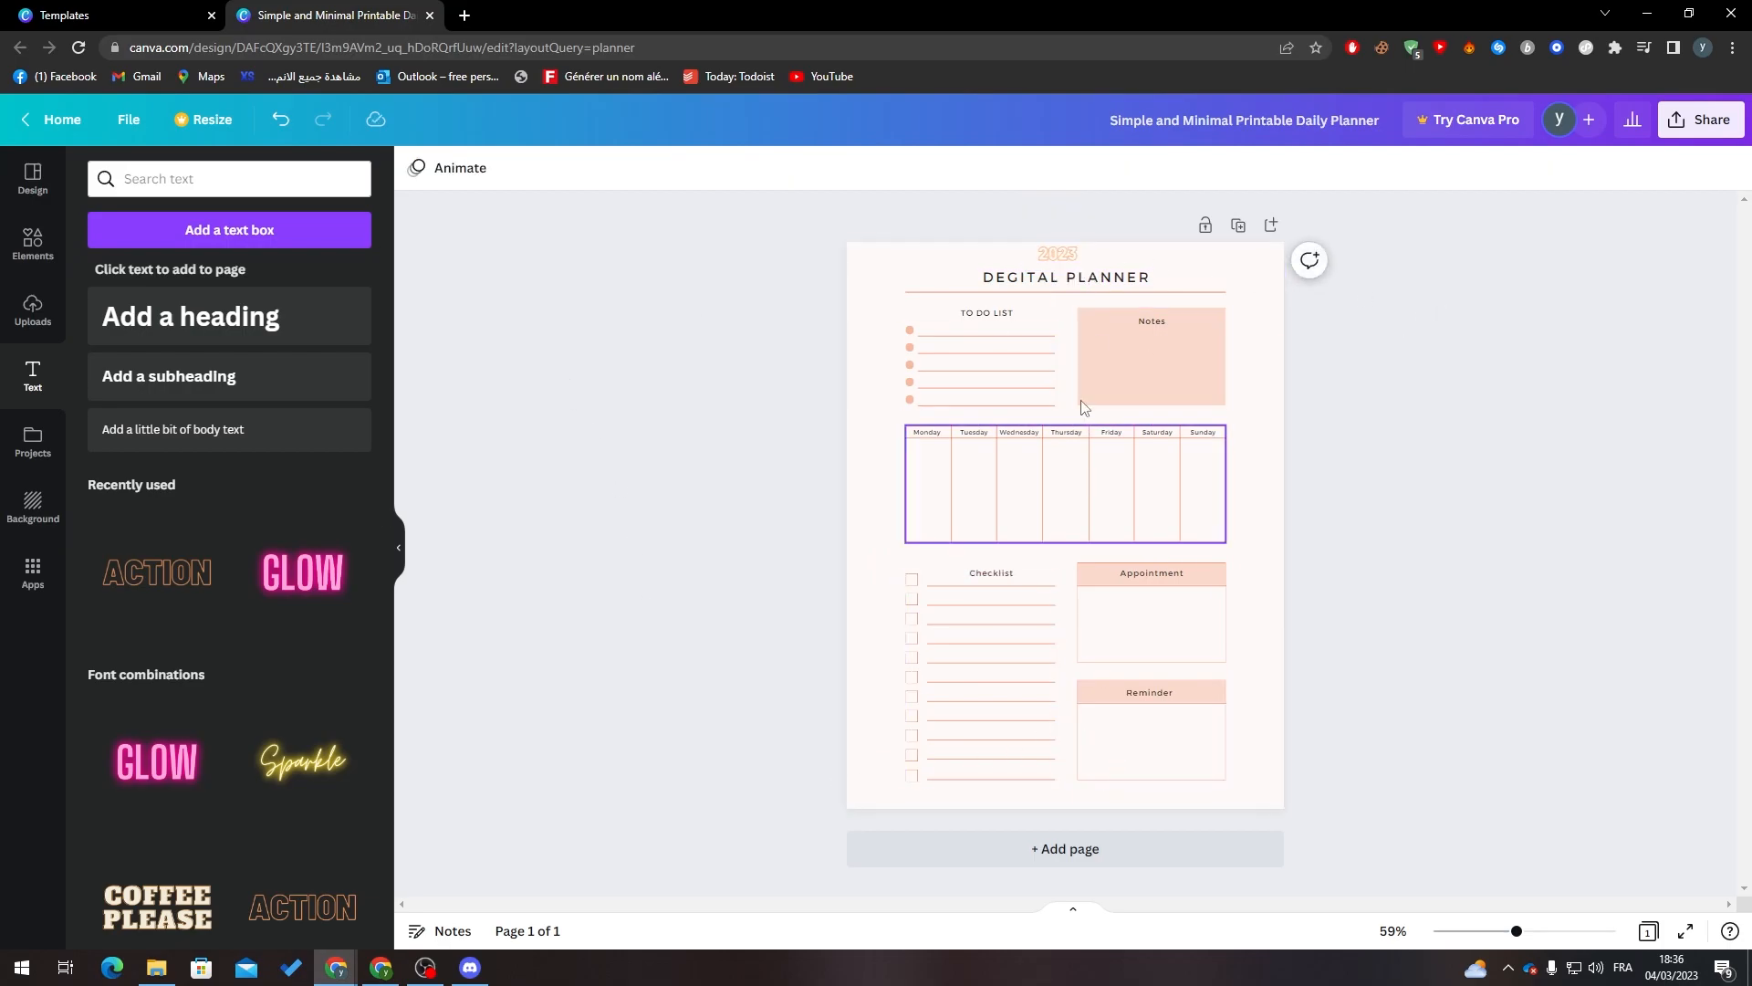
Step: Add a text box containing the page number "1" at size 34.7 in the page's lower-right corner
{"action": "left_click", "coordinate": [198, 225]}
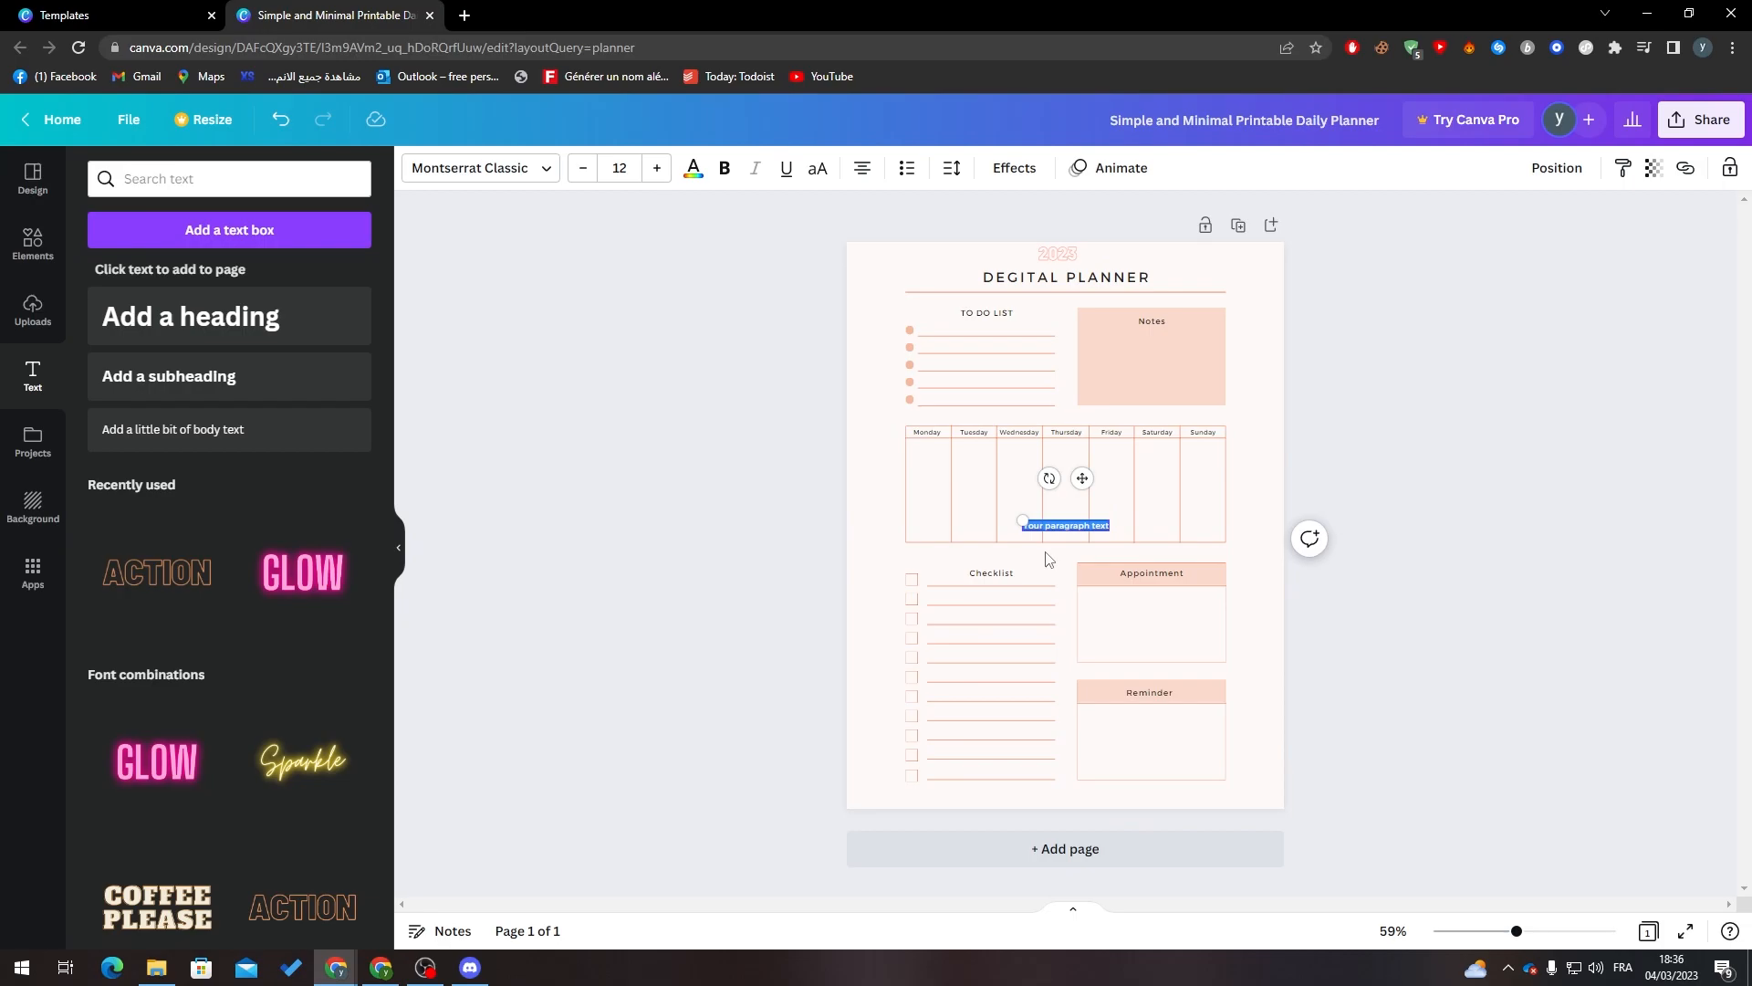
{"action": "key", "text": "BackSpace"}
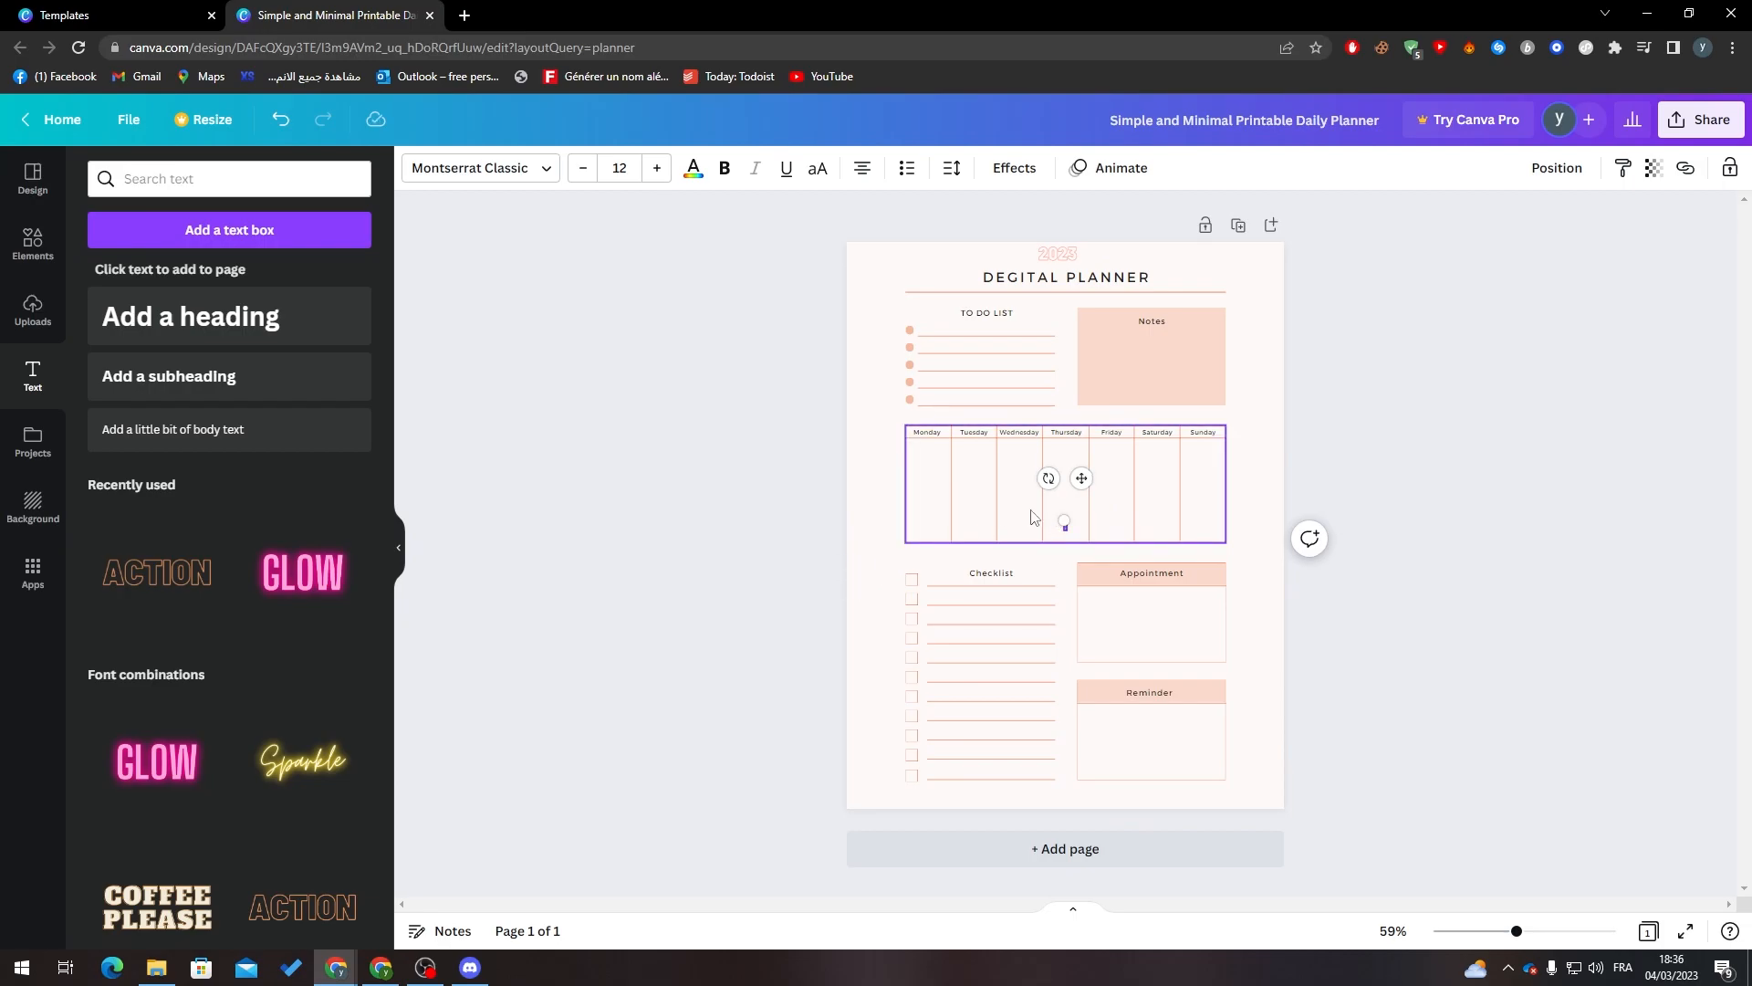
{"action": "left_click_drag", "start_coordinate": [1059, 521], "coordinate": [1284, 738]}
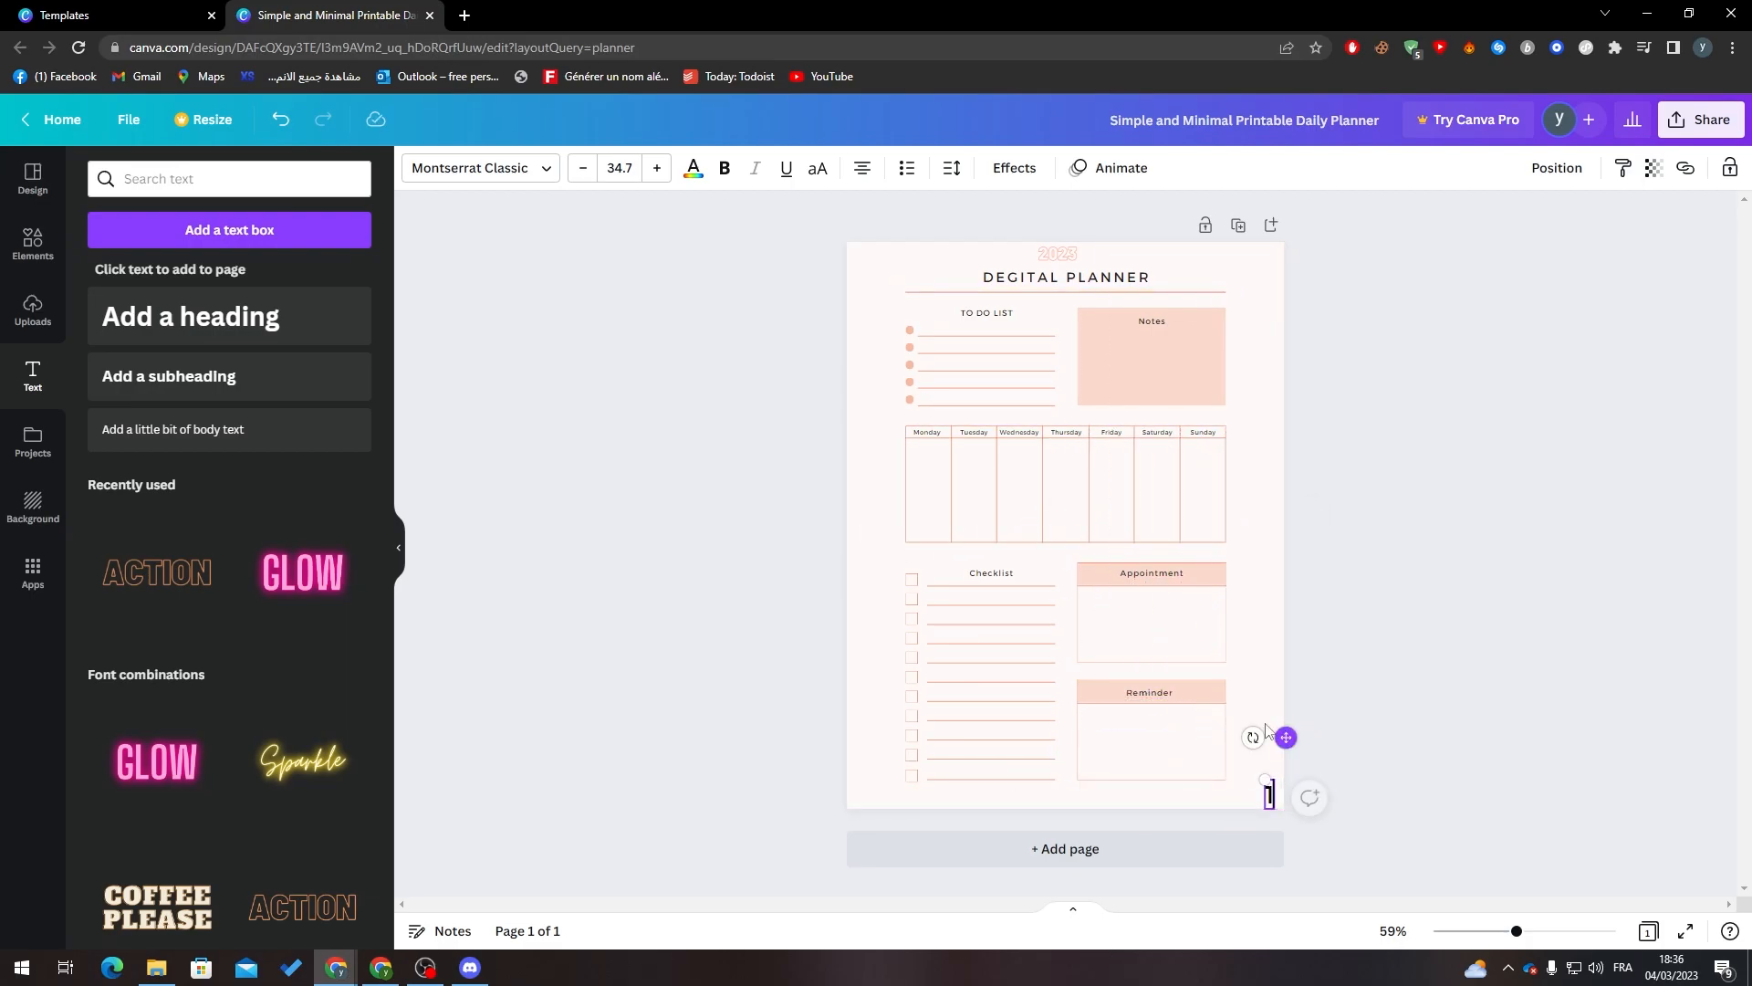
Step: Try peach as the page number's colour, and add black #000000 to a new Brand Kit colour palette
{"action": "left_click", "coordinate": [694, 168]}
{"action": "left_click", "coordinate": [290, 289]}
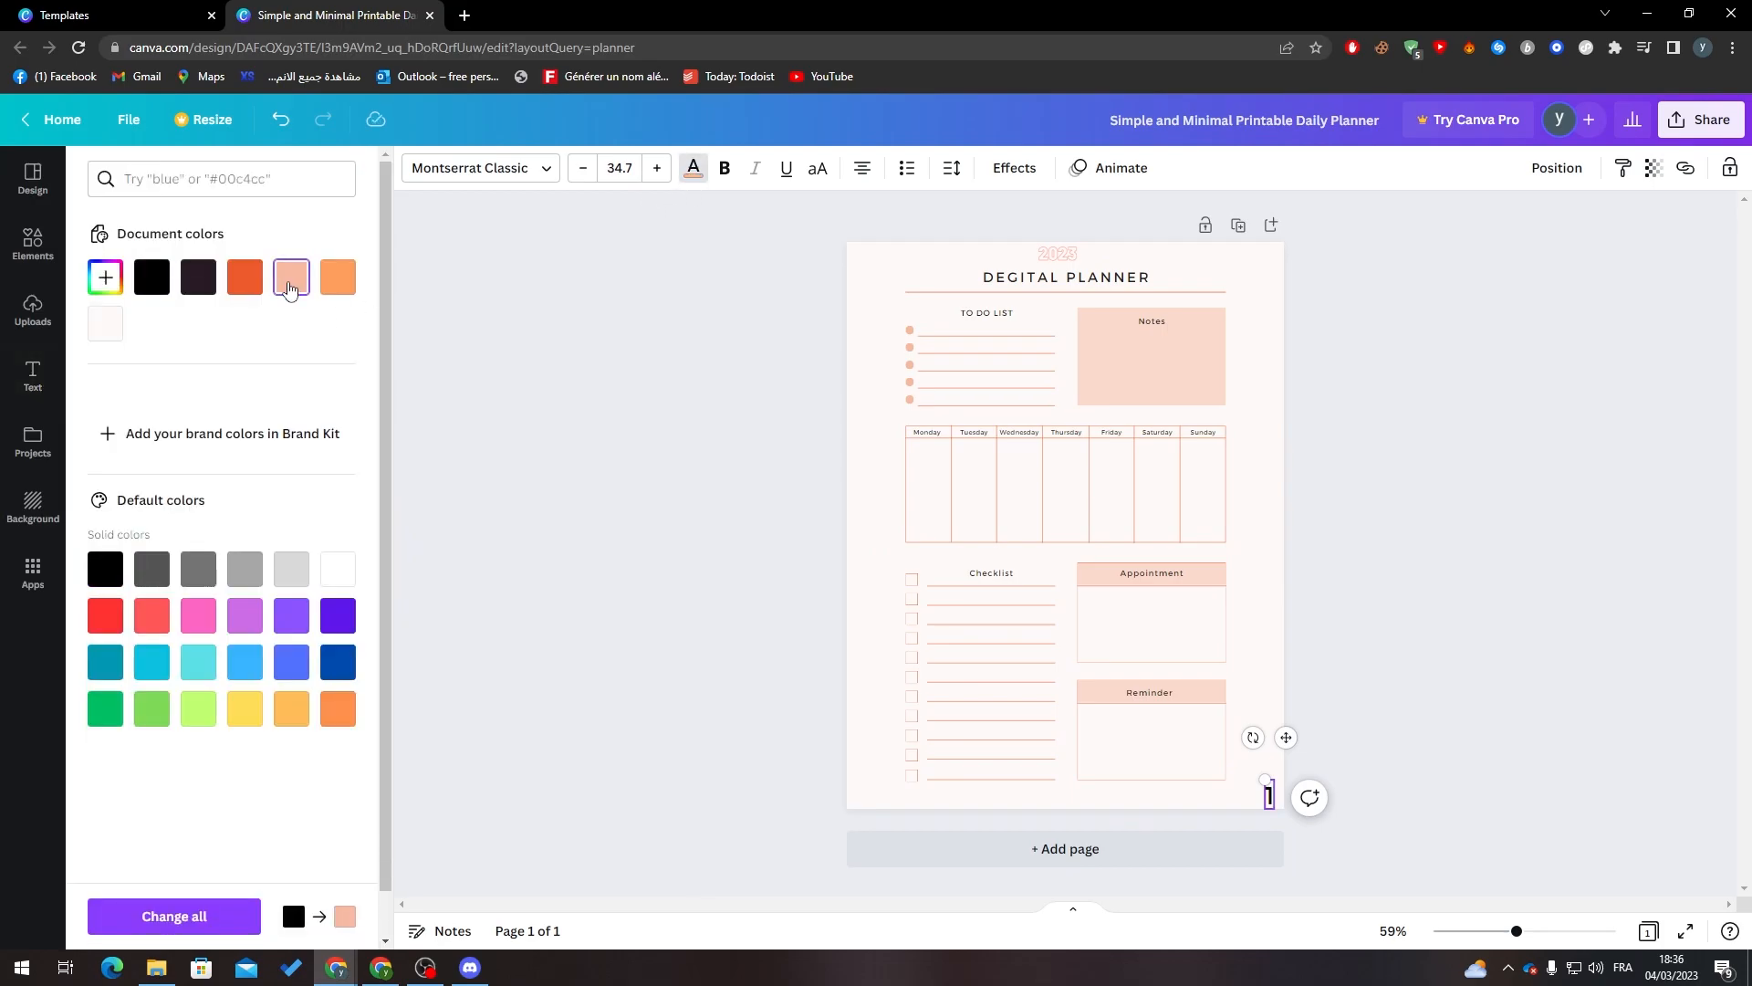
{"action": "left_click", "coordinate": [132, 436]}
{"action": "left_click", "coordinate": [173, 429]}
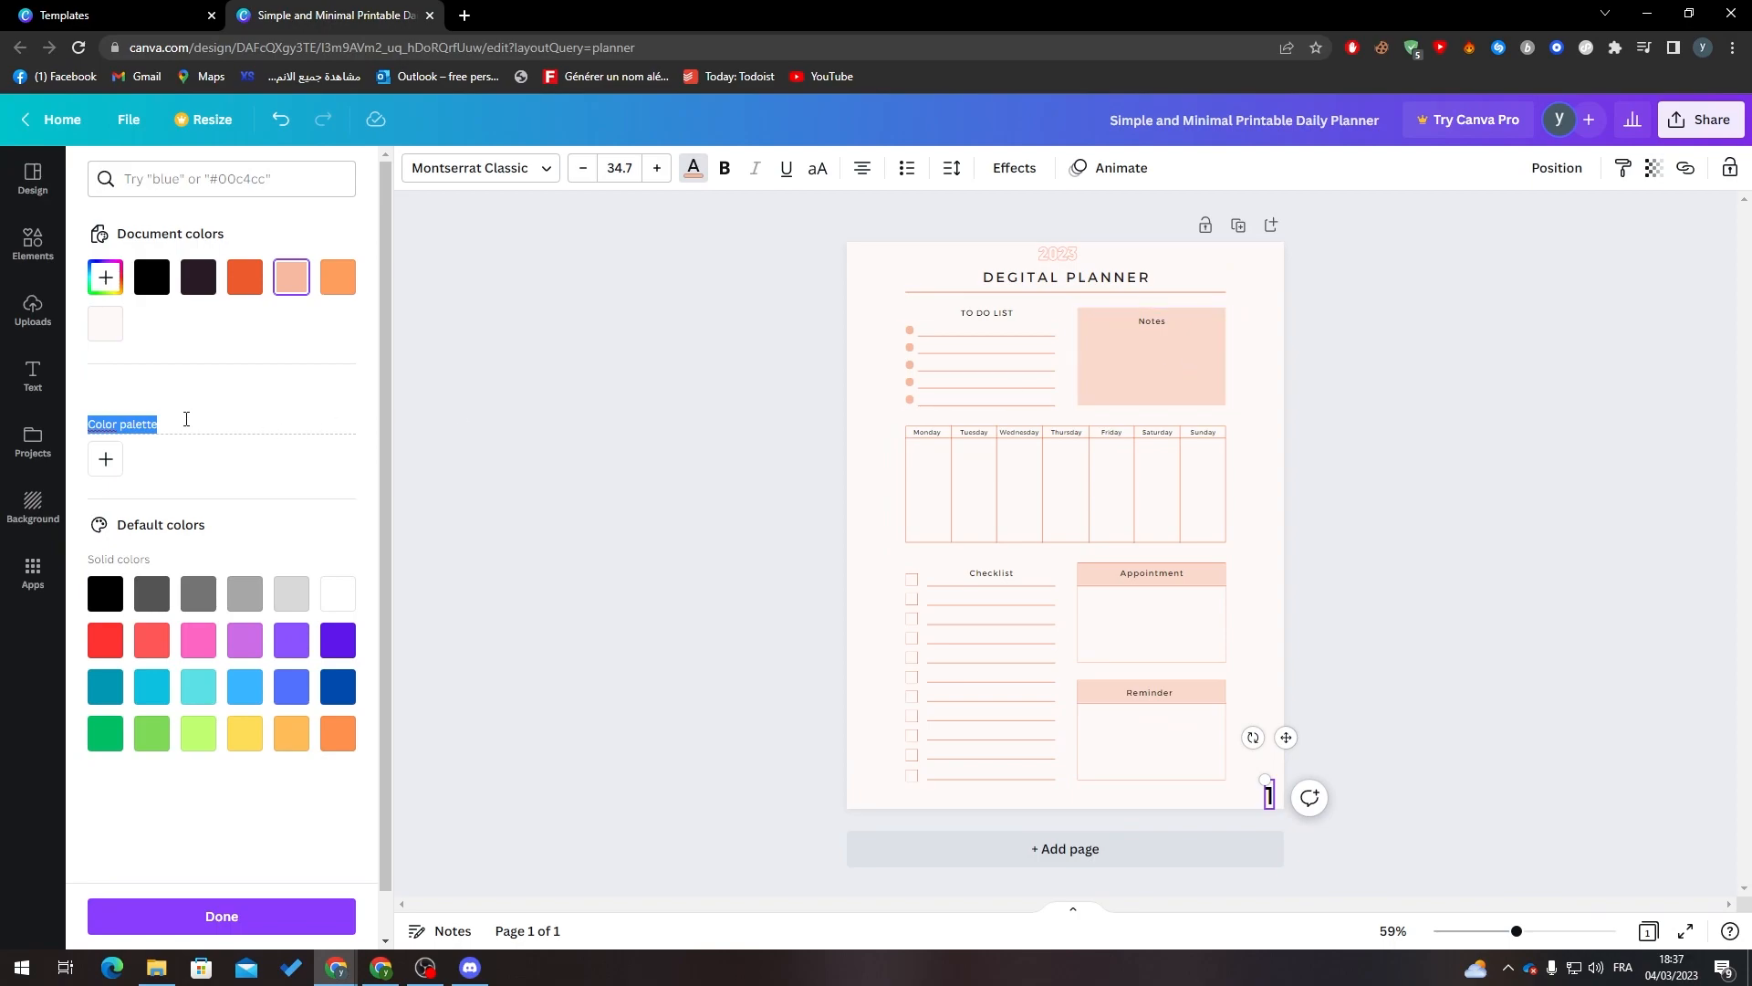
{"action": "left_click", "coordinate": [175, 456]}
{"action": "left_click", "coordinate": [168, 426]}
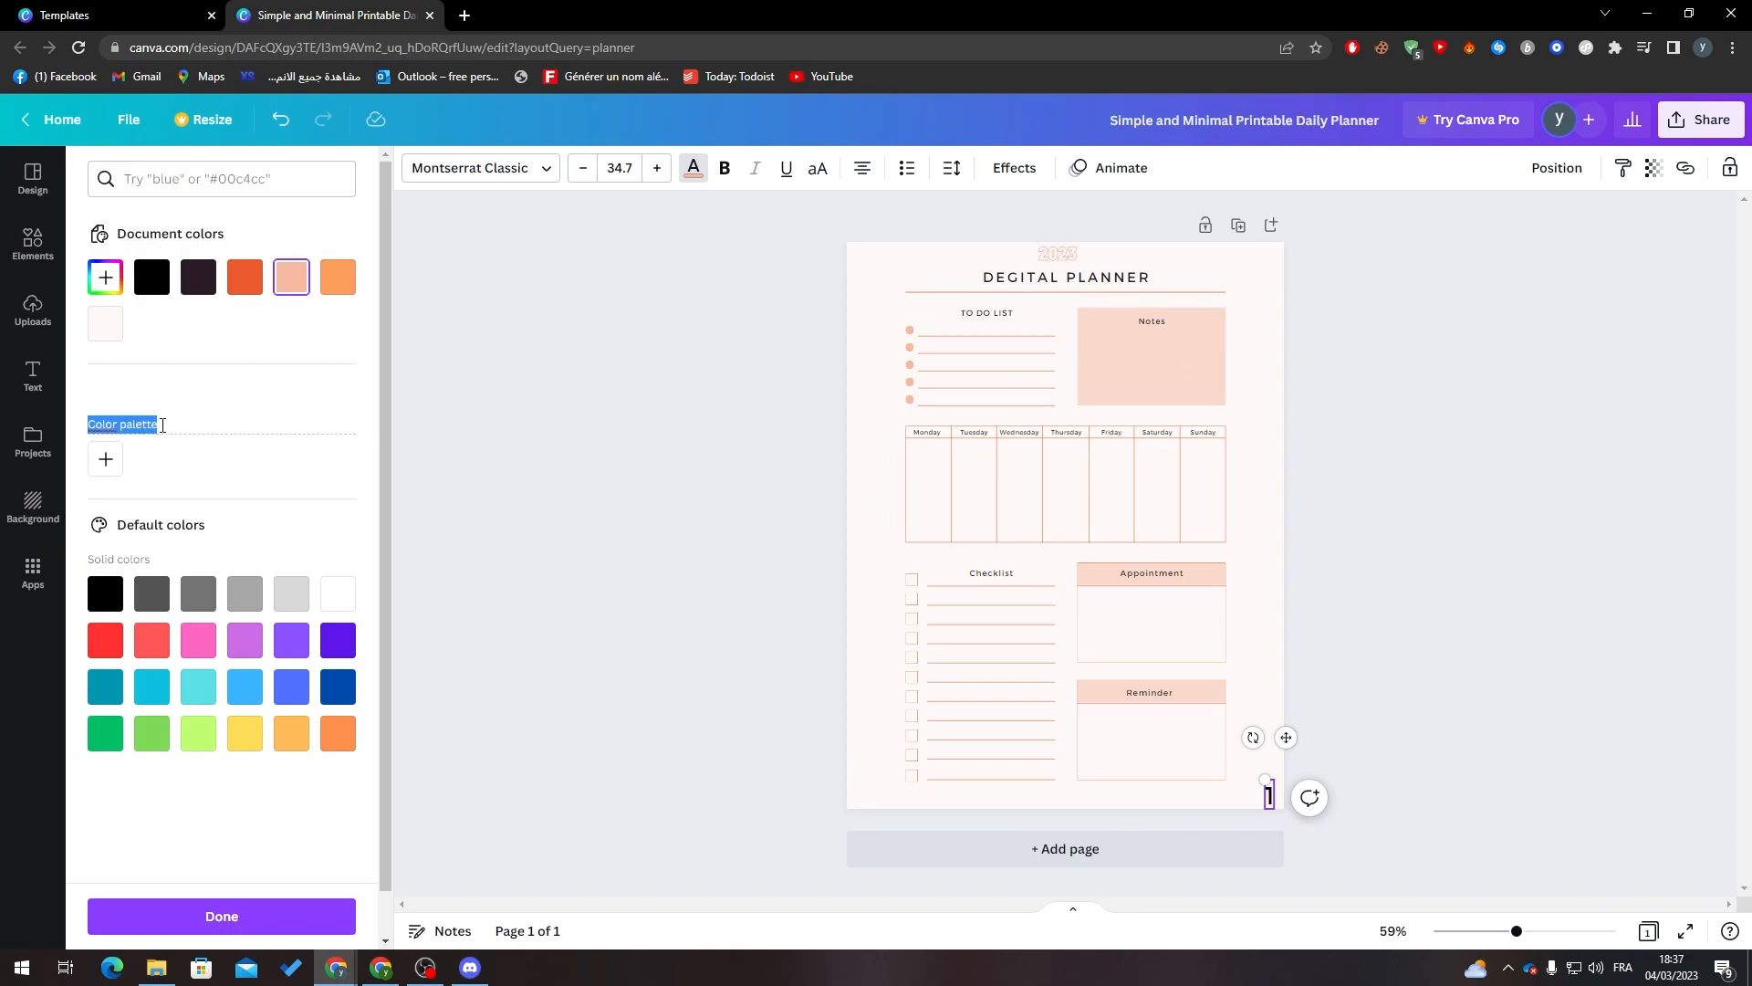
{"action": "left_click", "coordinate": [106, 462]}
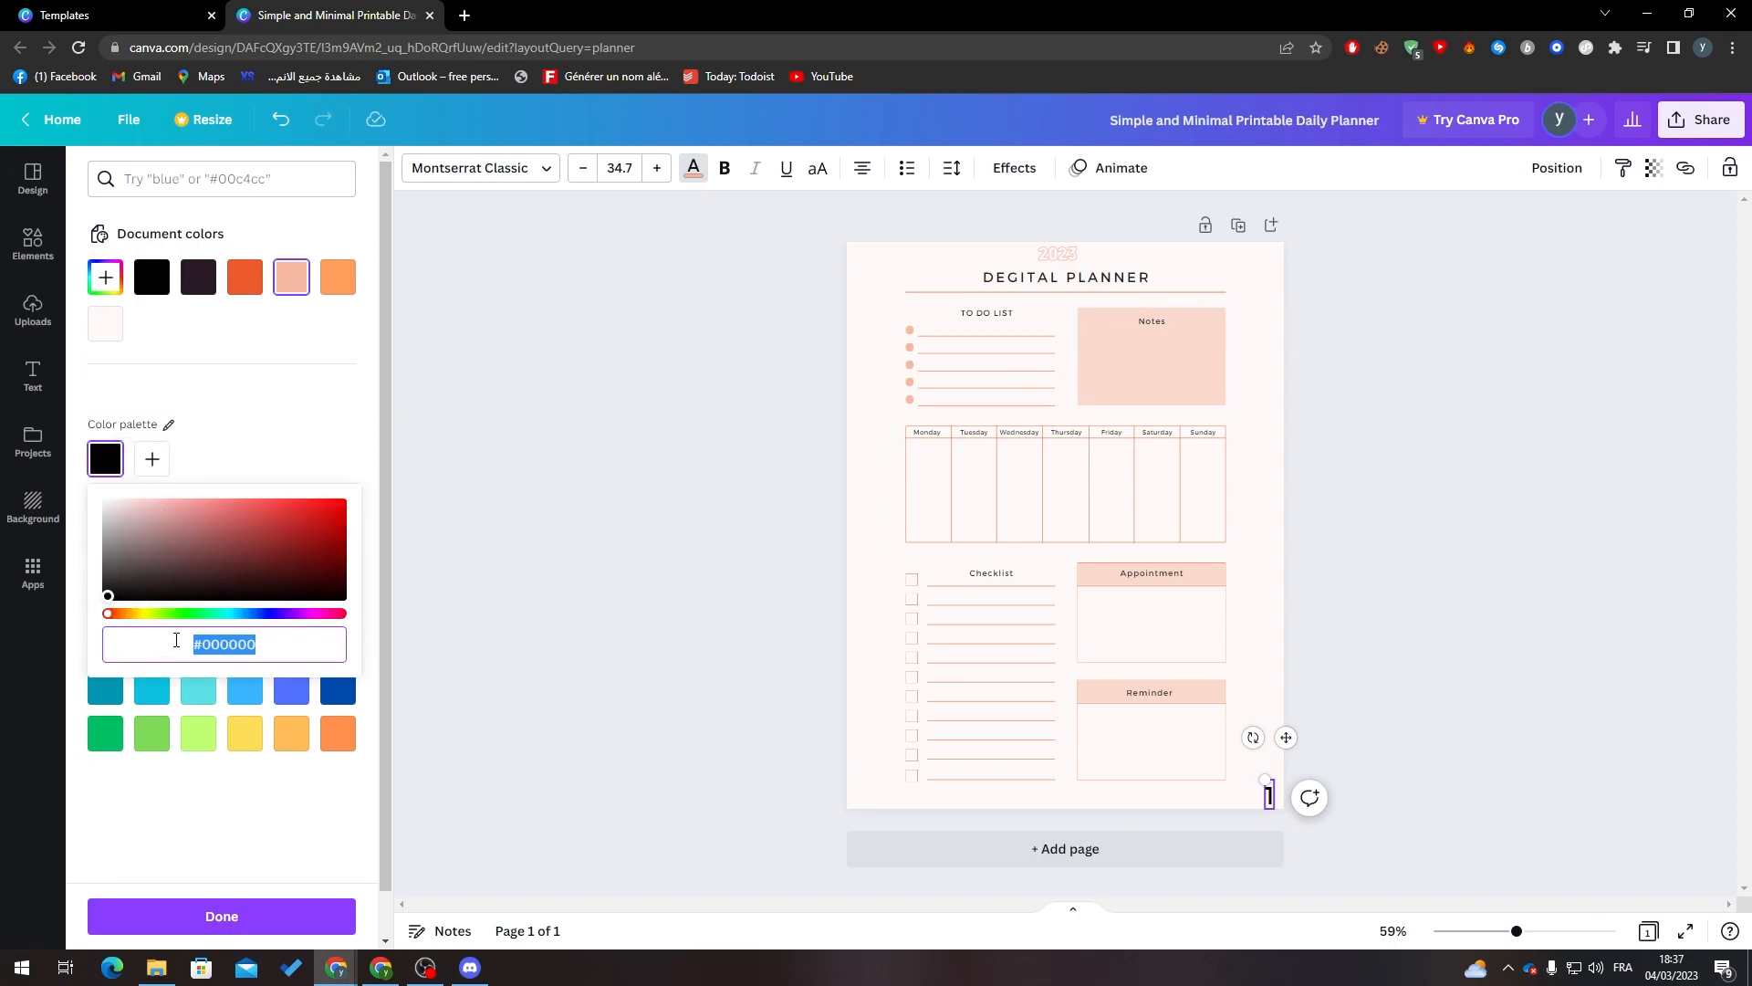
Step: Copy the hex code of the Notes box's peach fill colour
{"action": "left_click", "coordinate": [1197, 347]}
{"action": "left_click", "coordinate": [1163, 391]}
{"action": "left_click", "coordinate": [513, 169]}
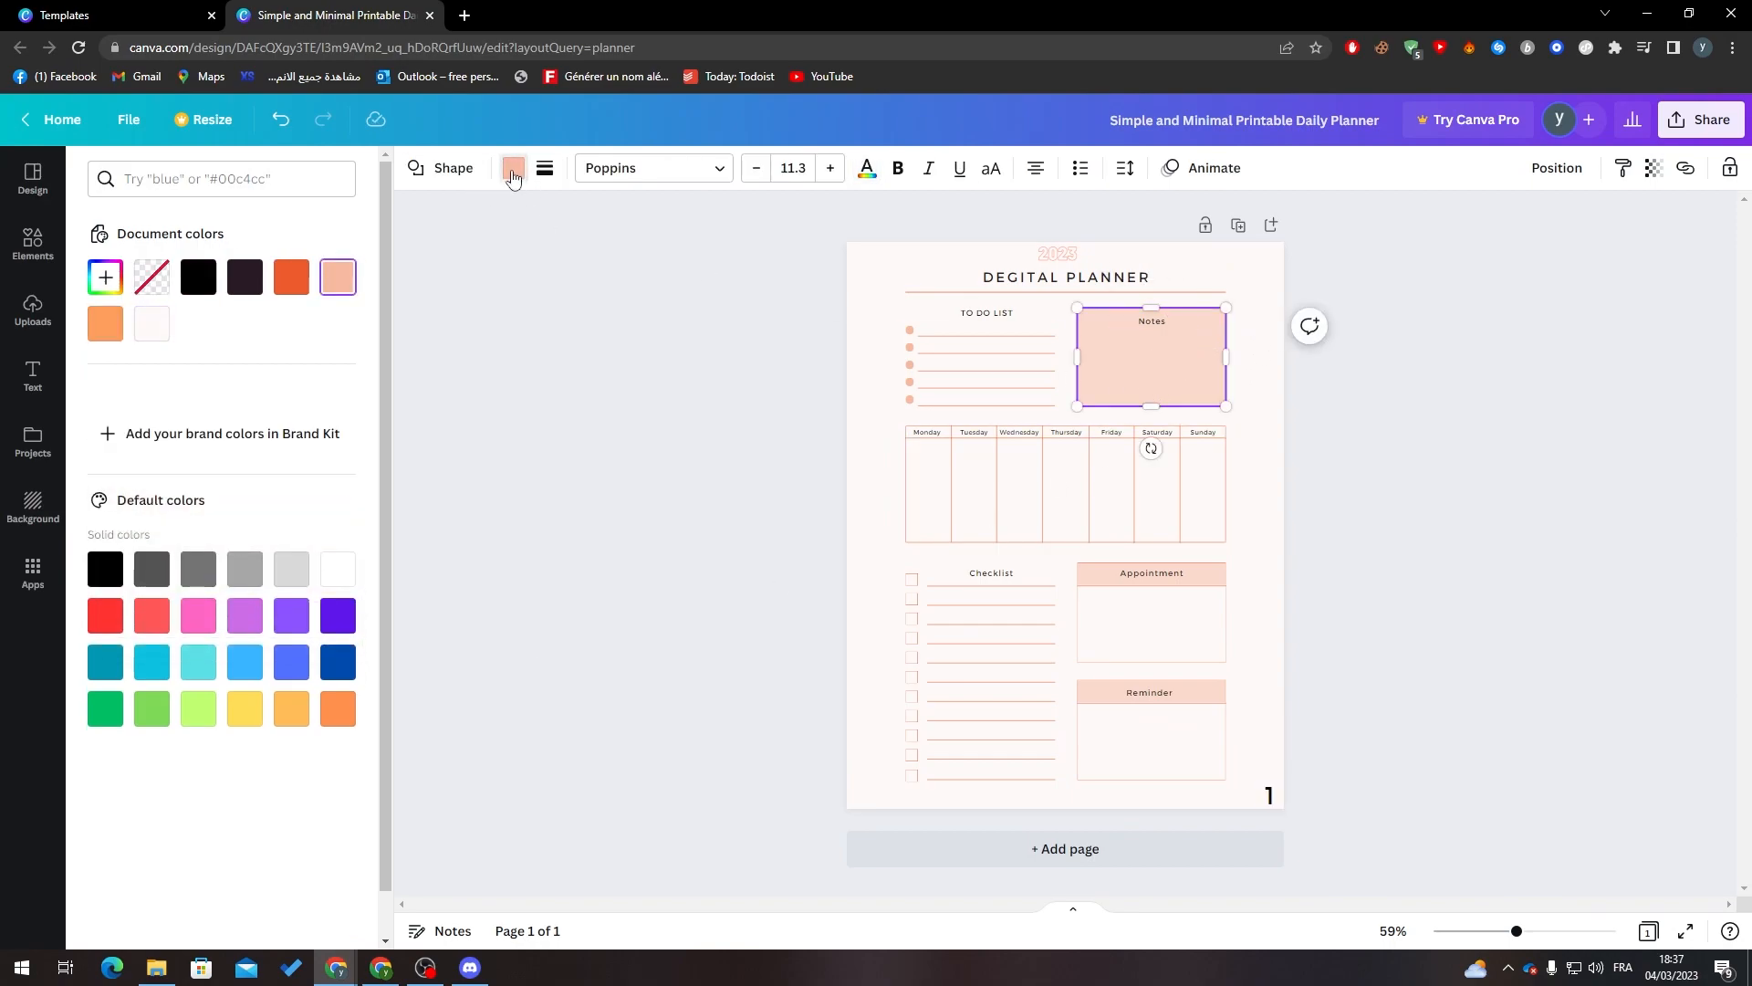
{"action": "right_click", "coordinate": [337, 287]}
{"action": "key", "text": "Escape"}
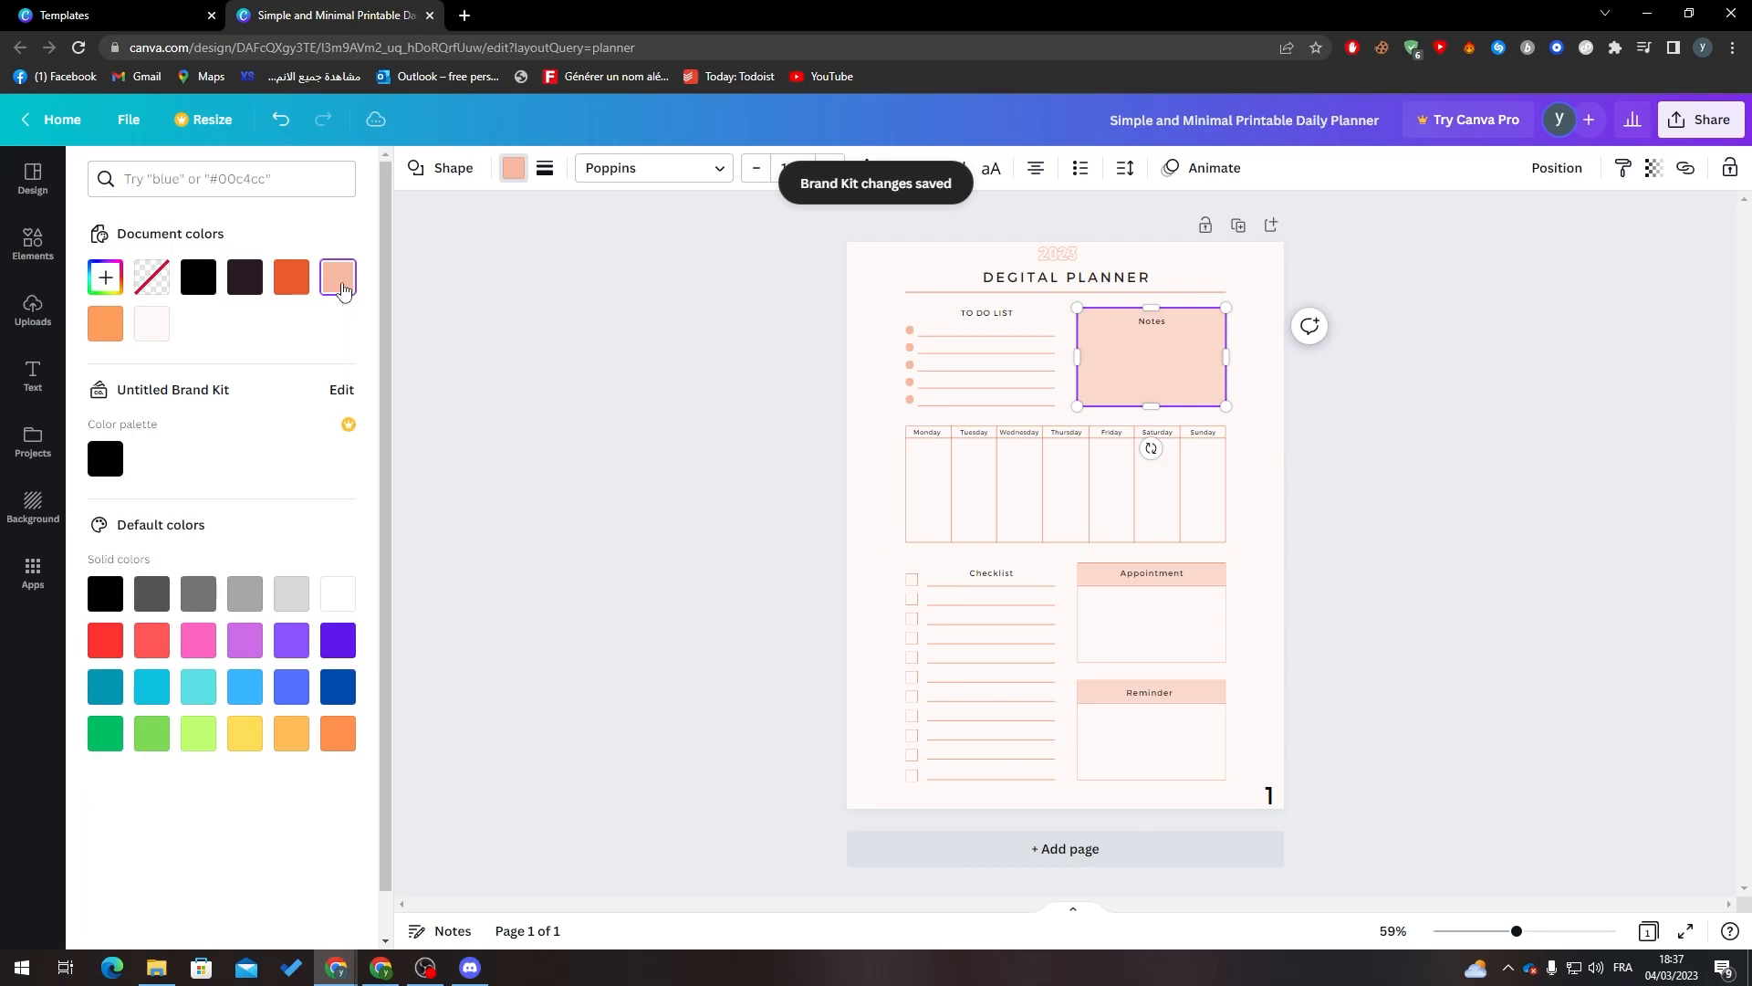
{"action": "left_click", "coordinate": [105, 277]}
{"action": "key", "text": "ctrl+c"}
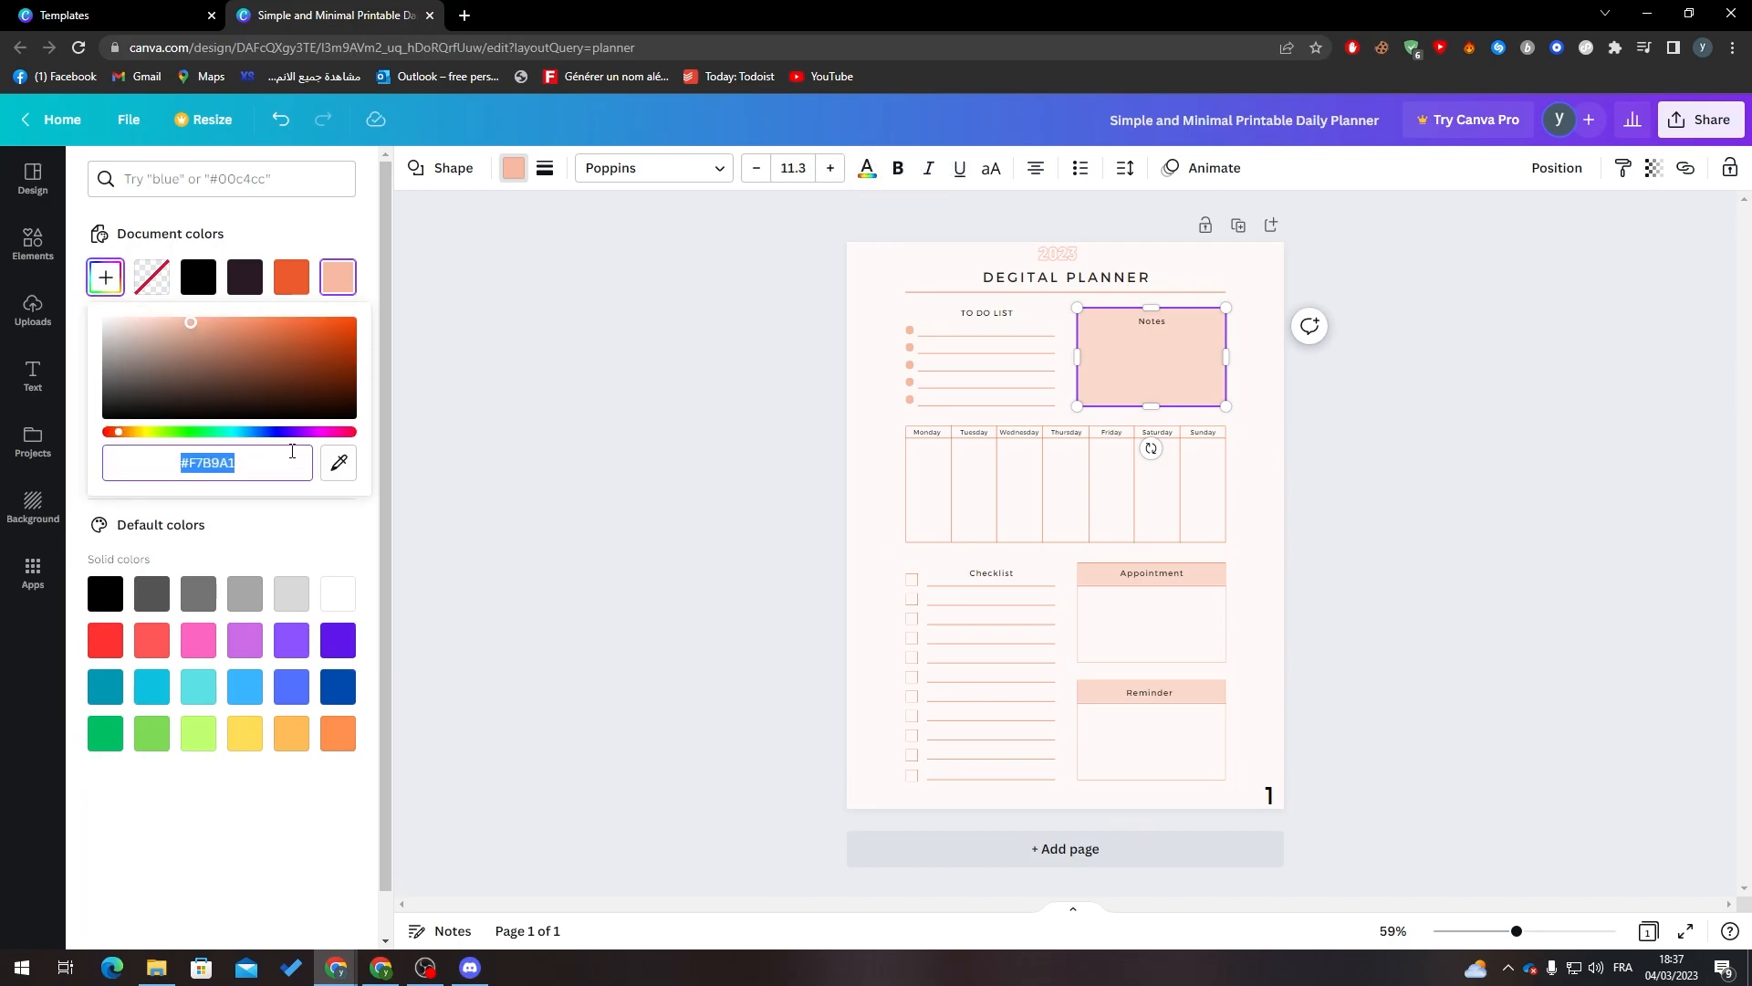
{"action": "left_click", "coordinate": [551, 429]}
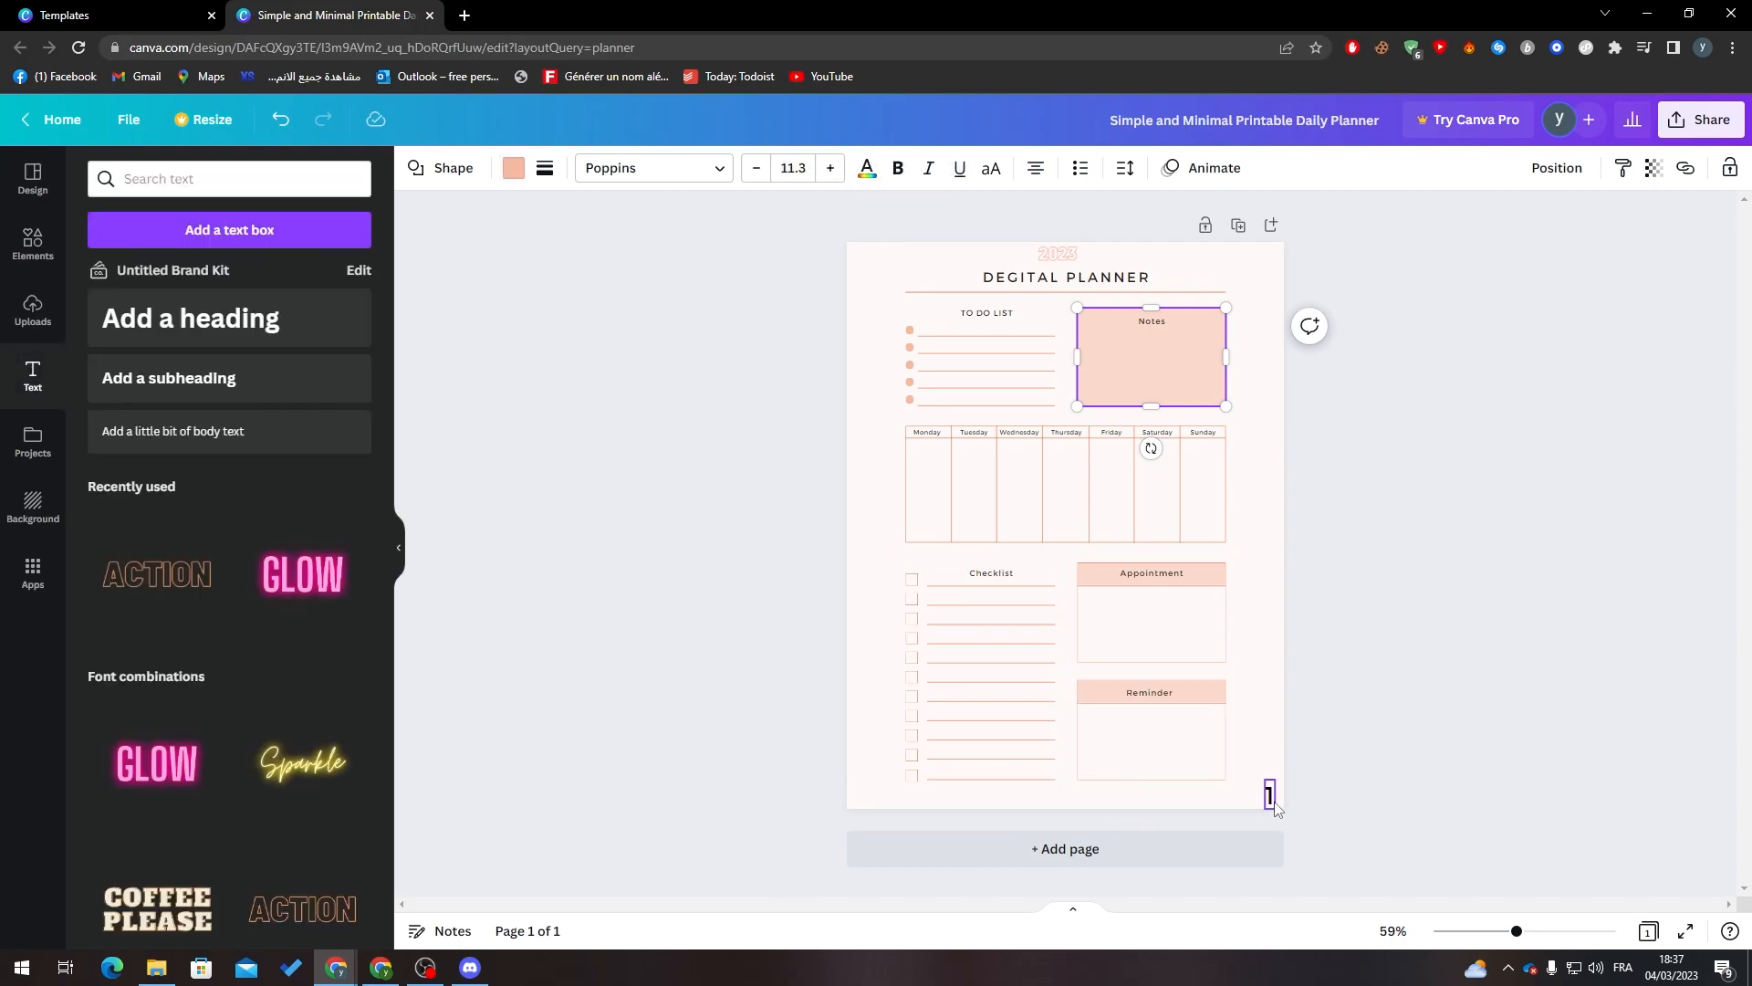
Step: Colour the page number "1" with the copied peach, #F7B9A1
{"action": "left_click", "coordinate": [1269, 797]}
{"action": "double_click", "coordinate": [1269, 798]}
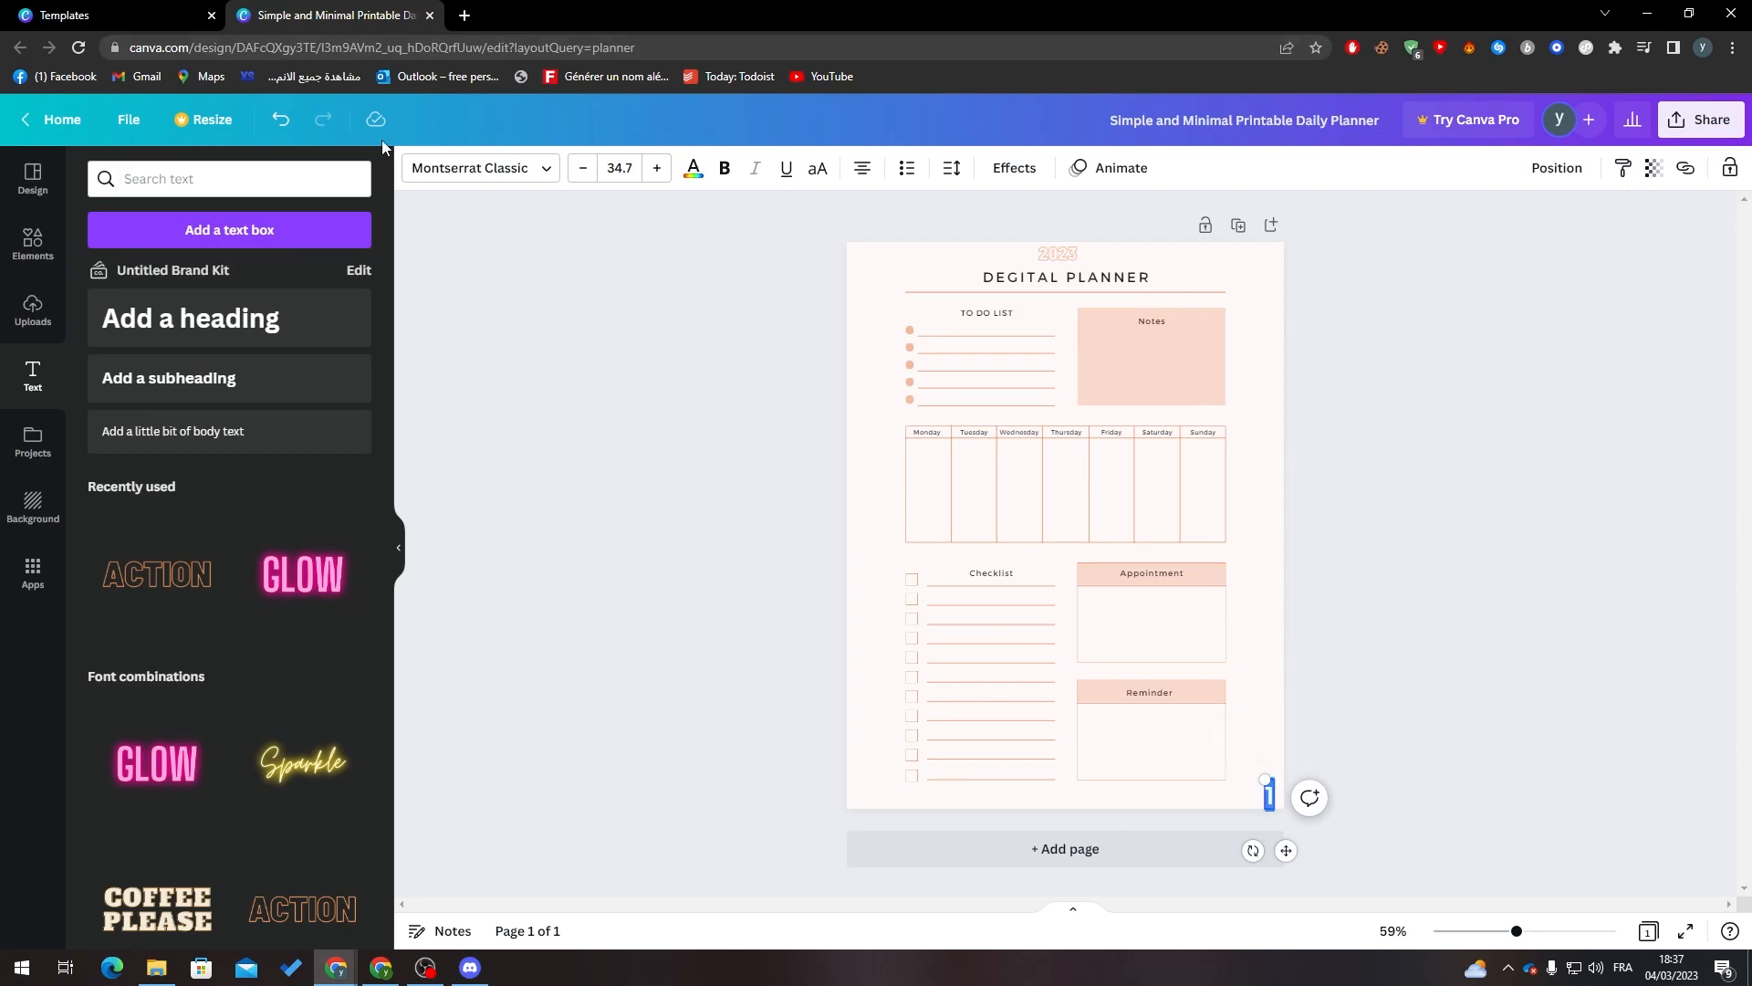
{"action": "left_click", "coordinate": [692, 168]}
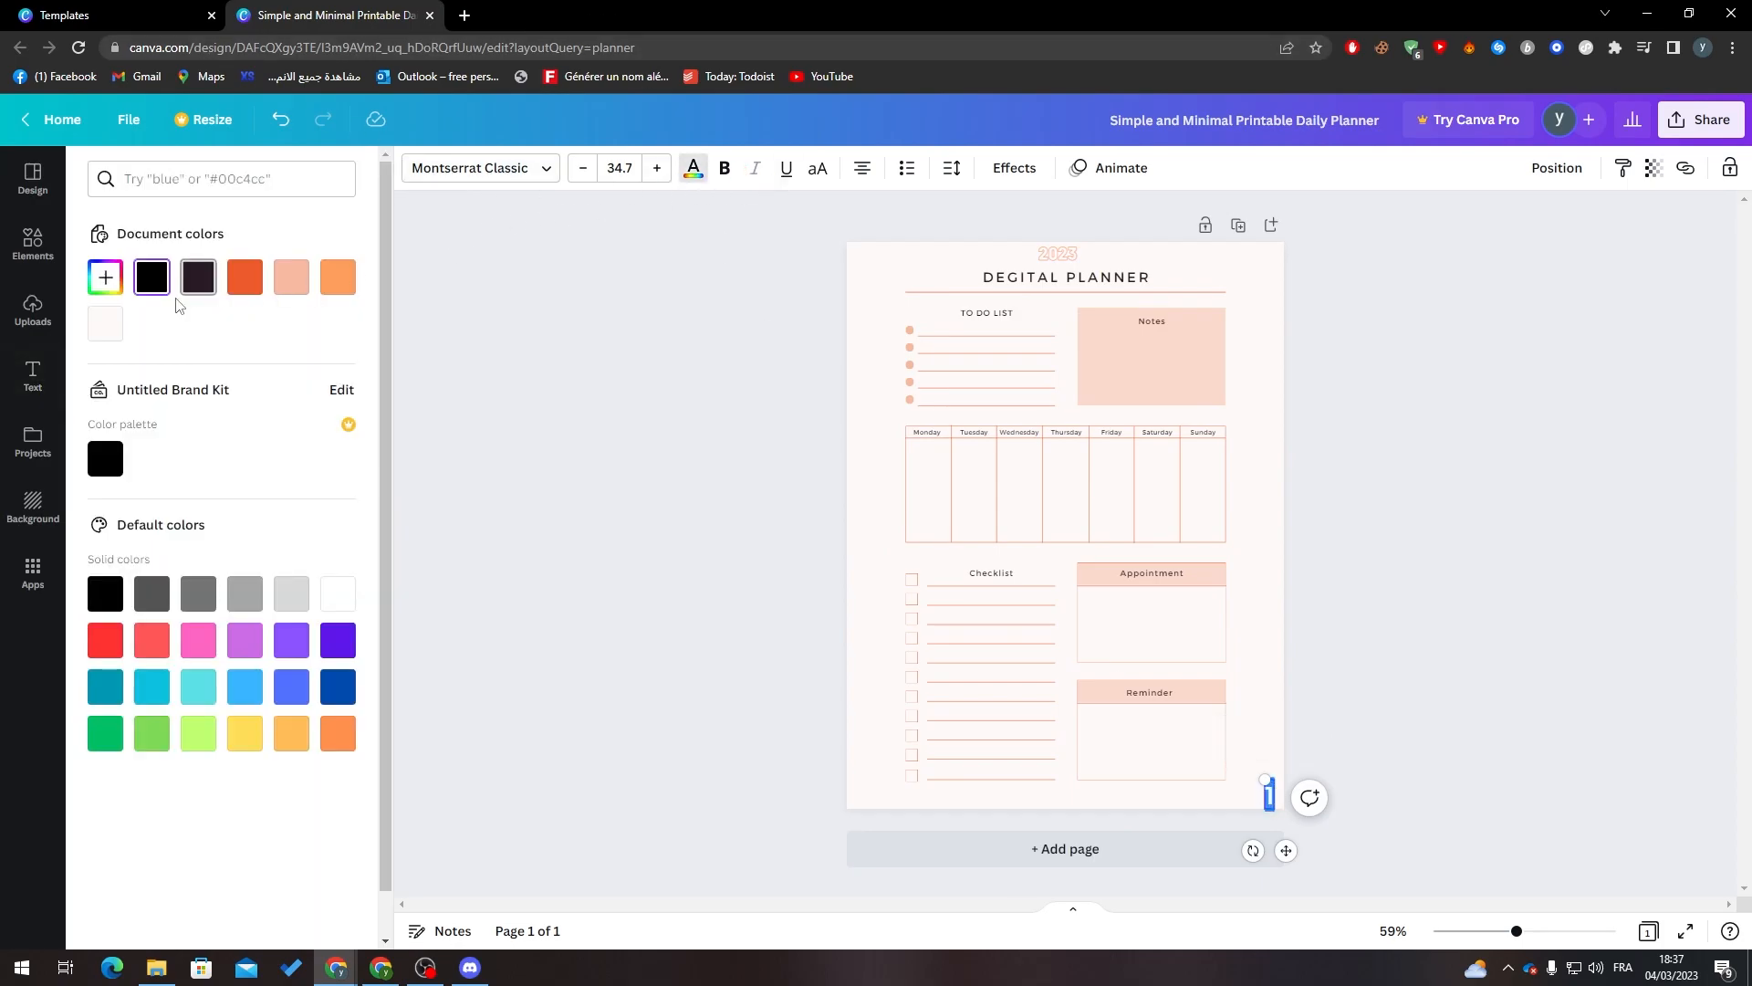
{"action": "left_click", "coordinate": [106, 277]}
{"action": "key", "text": "ctrl+v"}
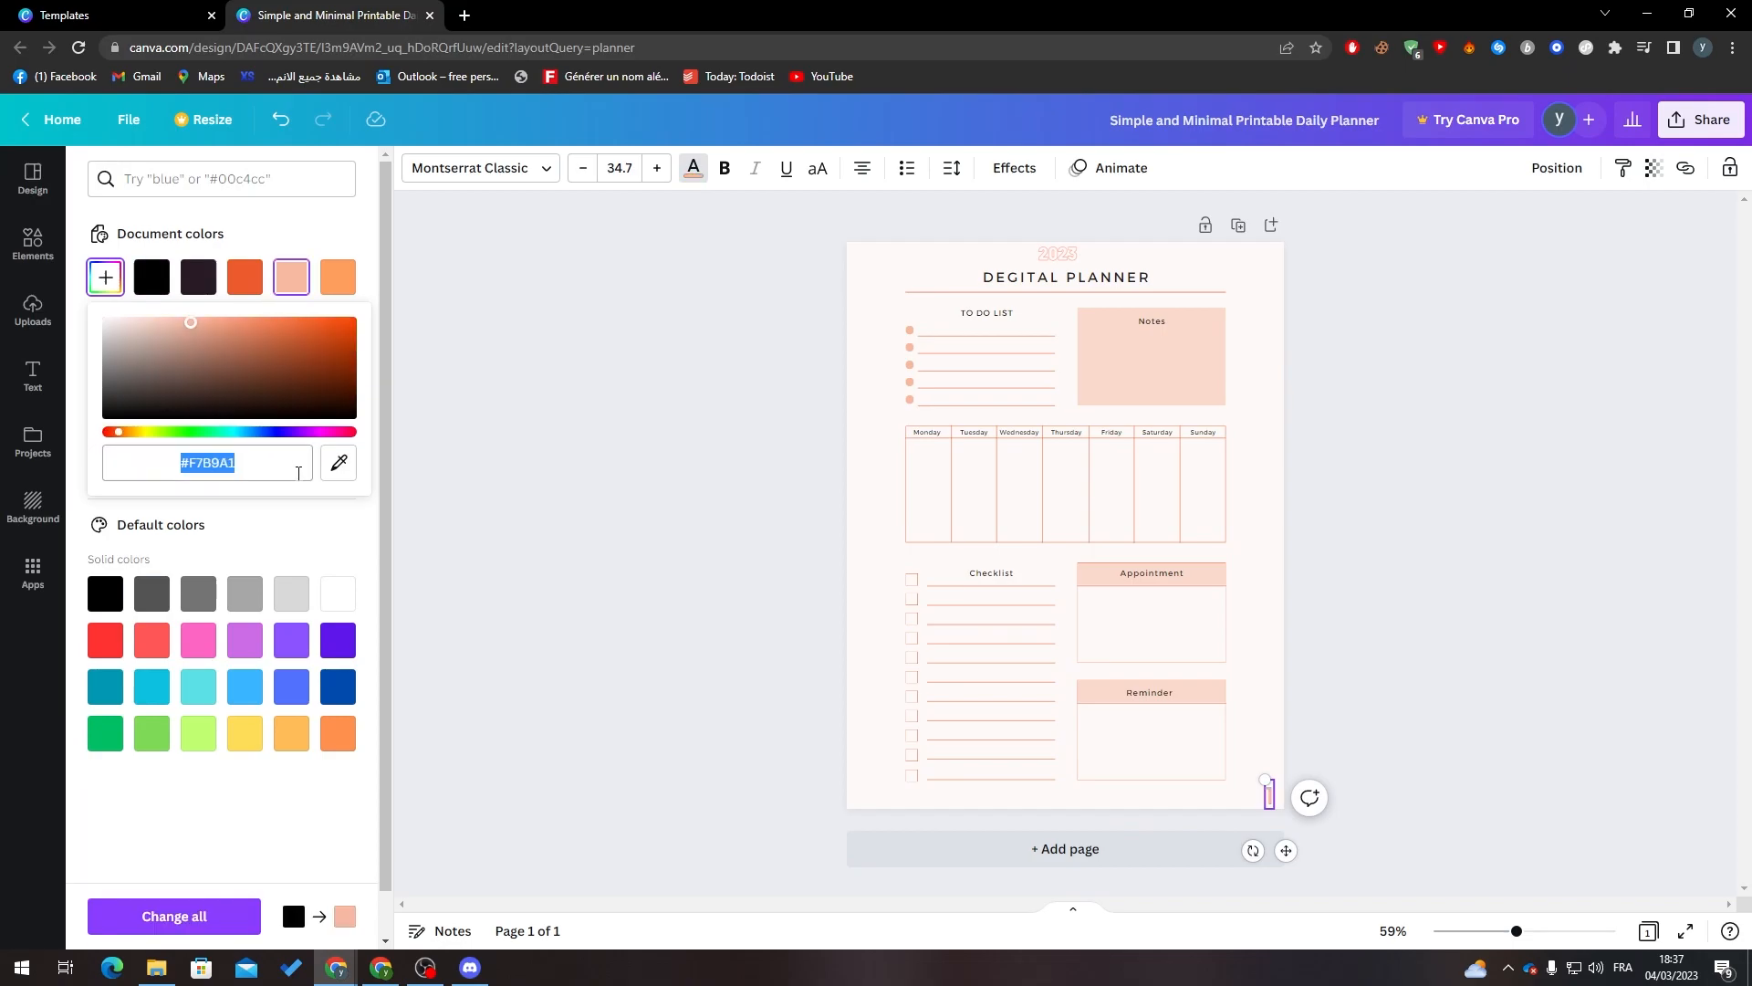
{"action": "key", "text": "Return"}
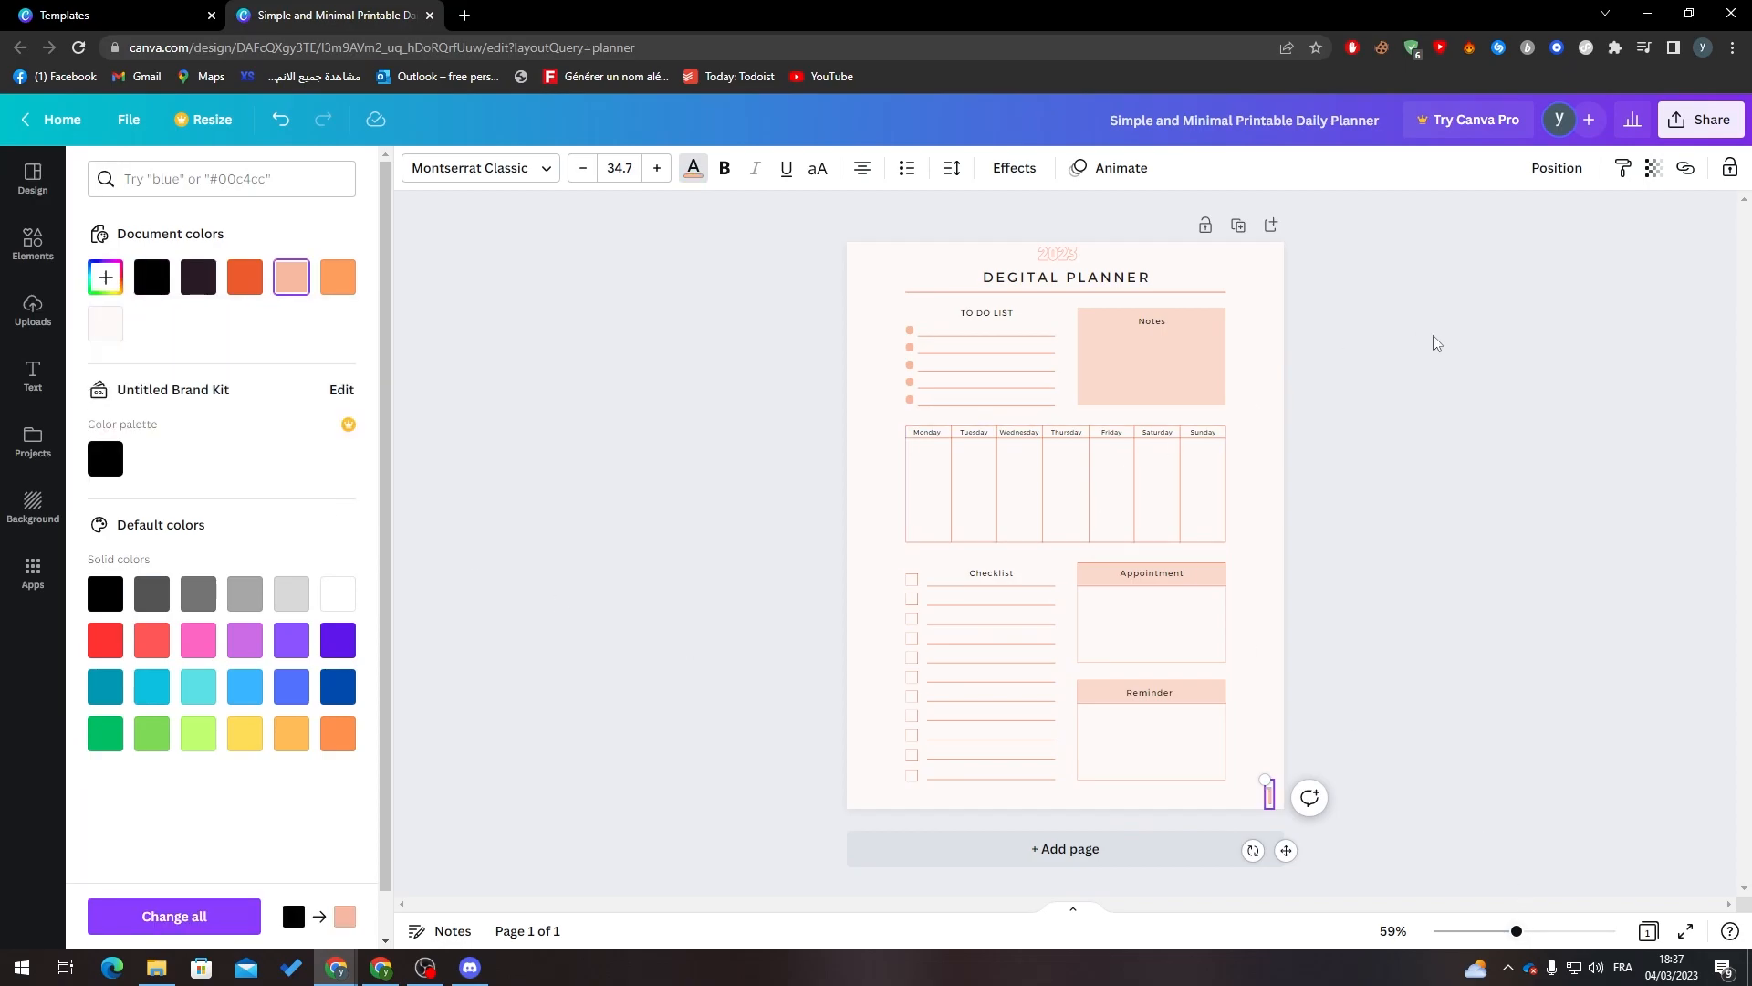
Step: Reduce the font size of the page number "1" in the page's lower-right corner
{"action": "left_click", "coordinate": [1131, 280]}
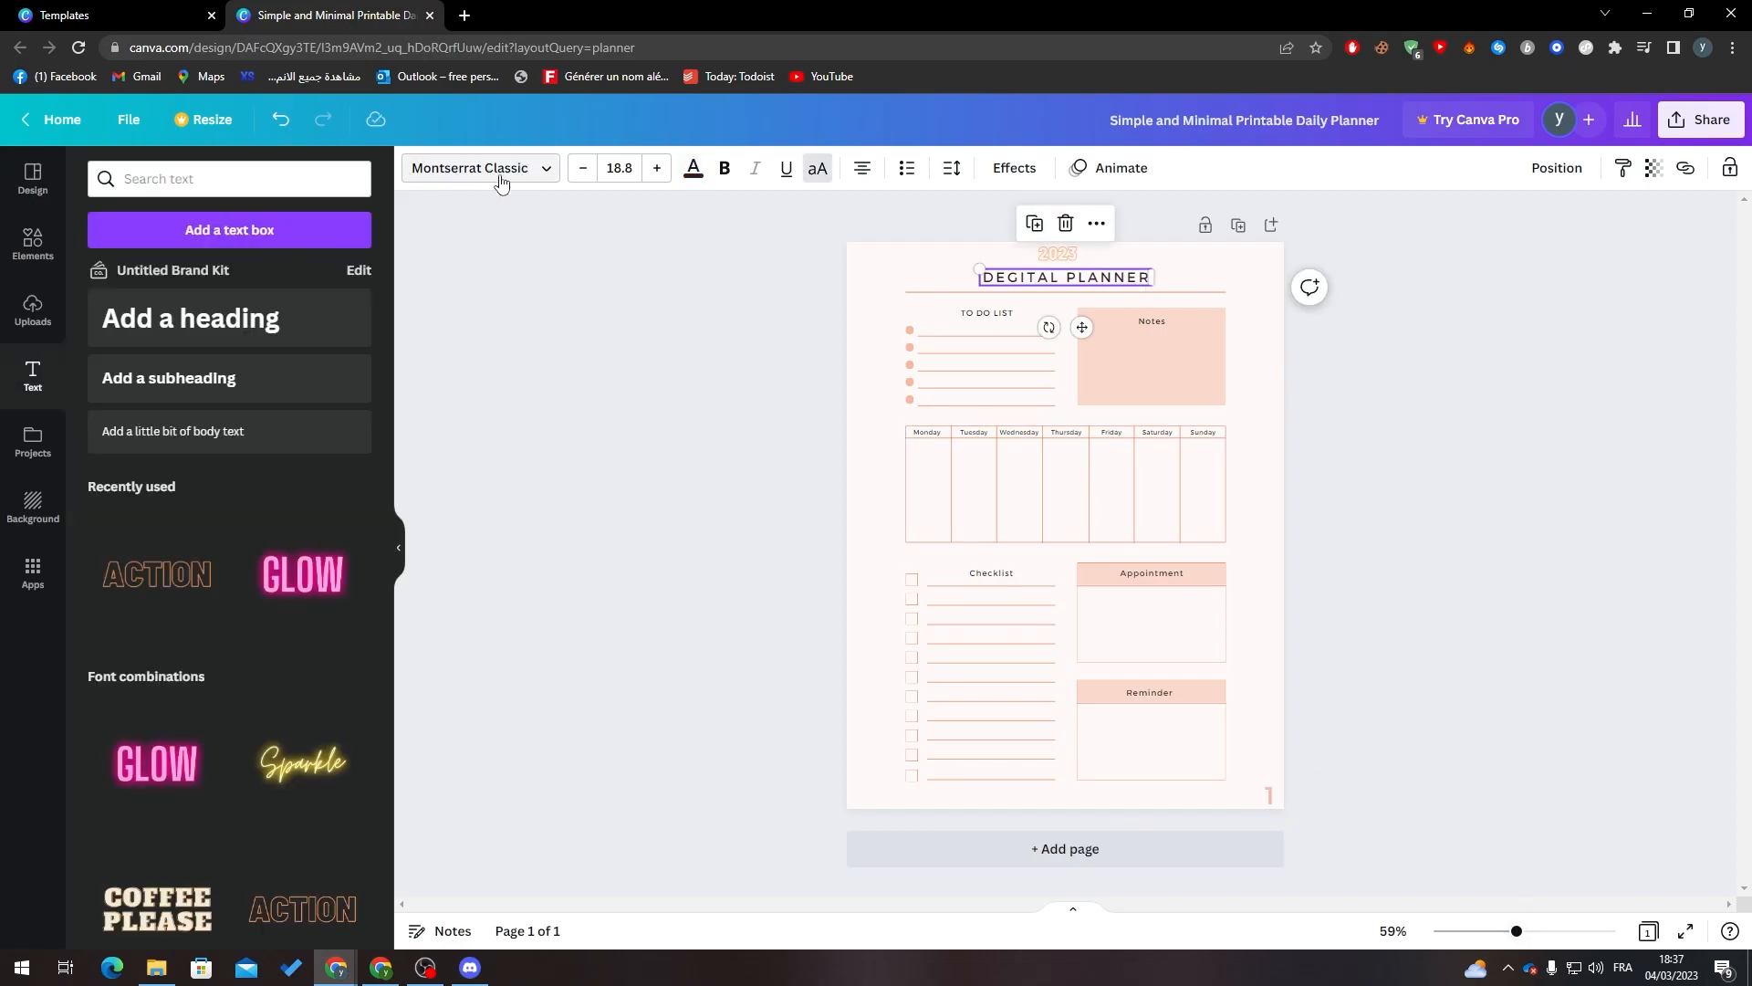
{"action": "double_click", "coordinate": [1269, 795]}
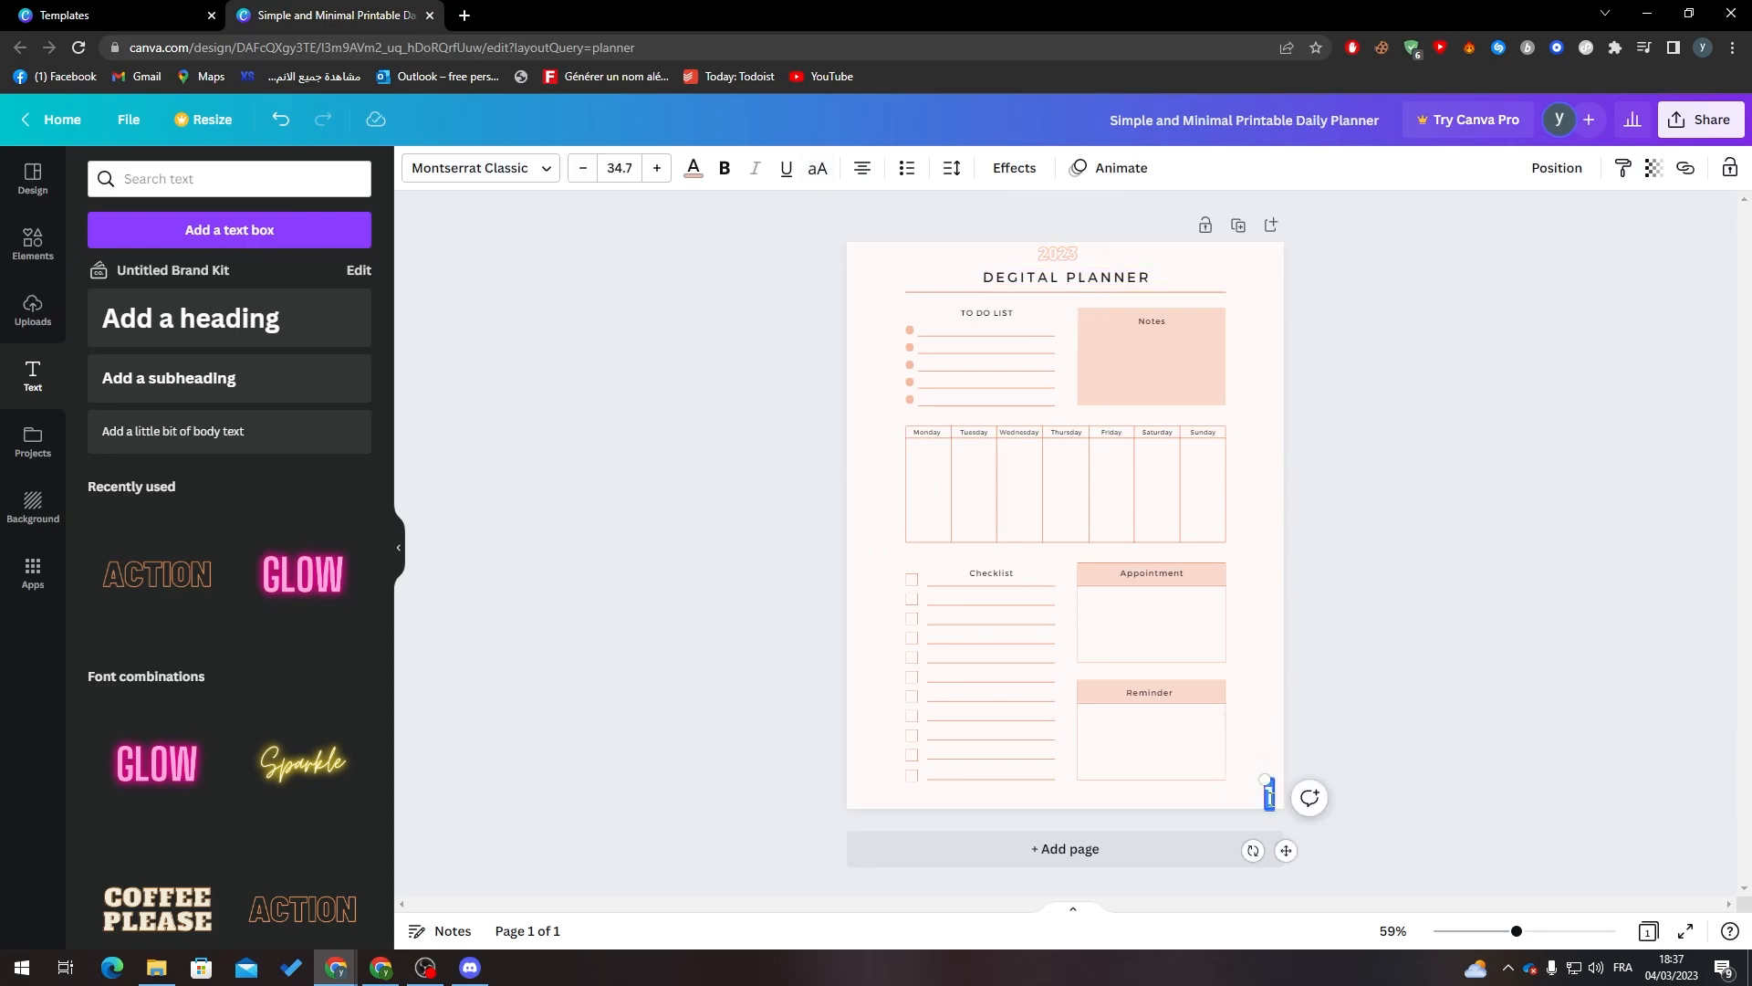
{"action": "left_click", "coordinate": [586, 167]}
{"action": "triple_click", "coordinate": [586, 167]}
{"action": "triple_click", "coordinate": [586, 167]}
{"action": "triple_click", "coordinate": [586, 167]}
{"action": "double_click", "coordinate": [586, 167]}
{"action": "left_click", "coordinate": [1507, 660]}
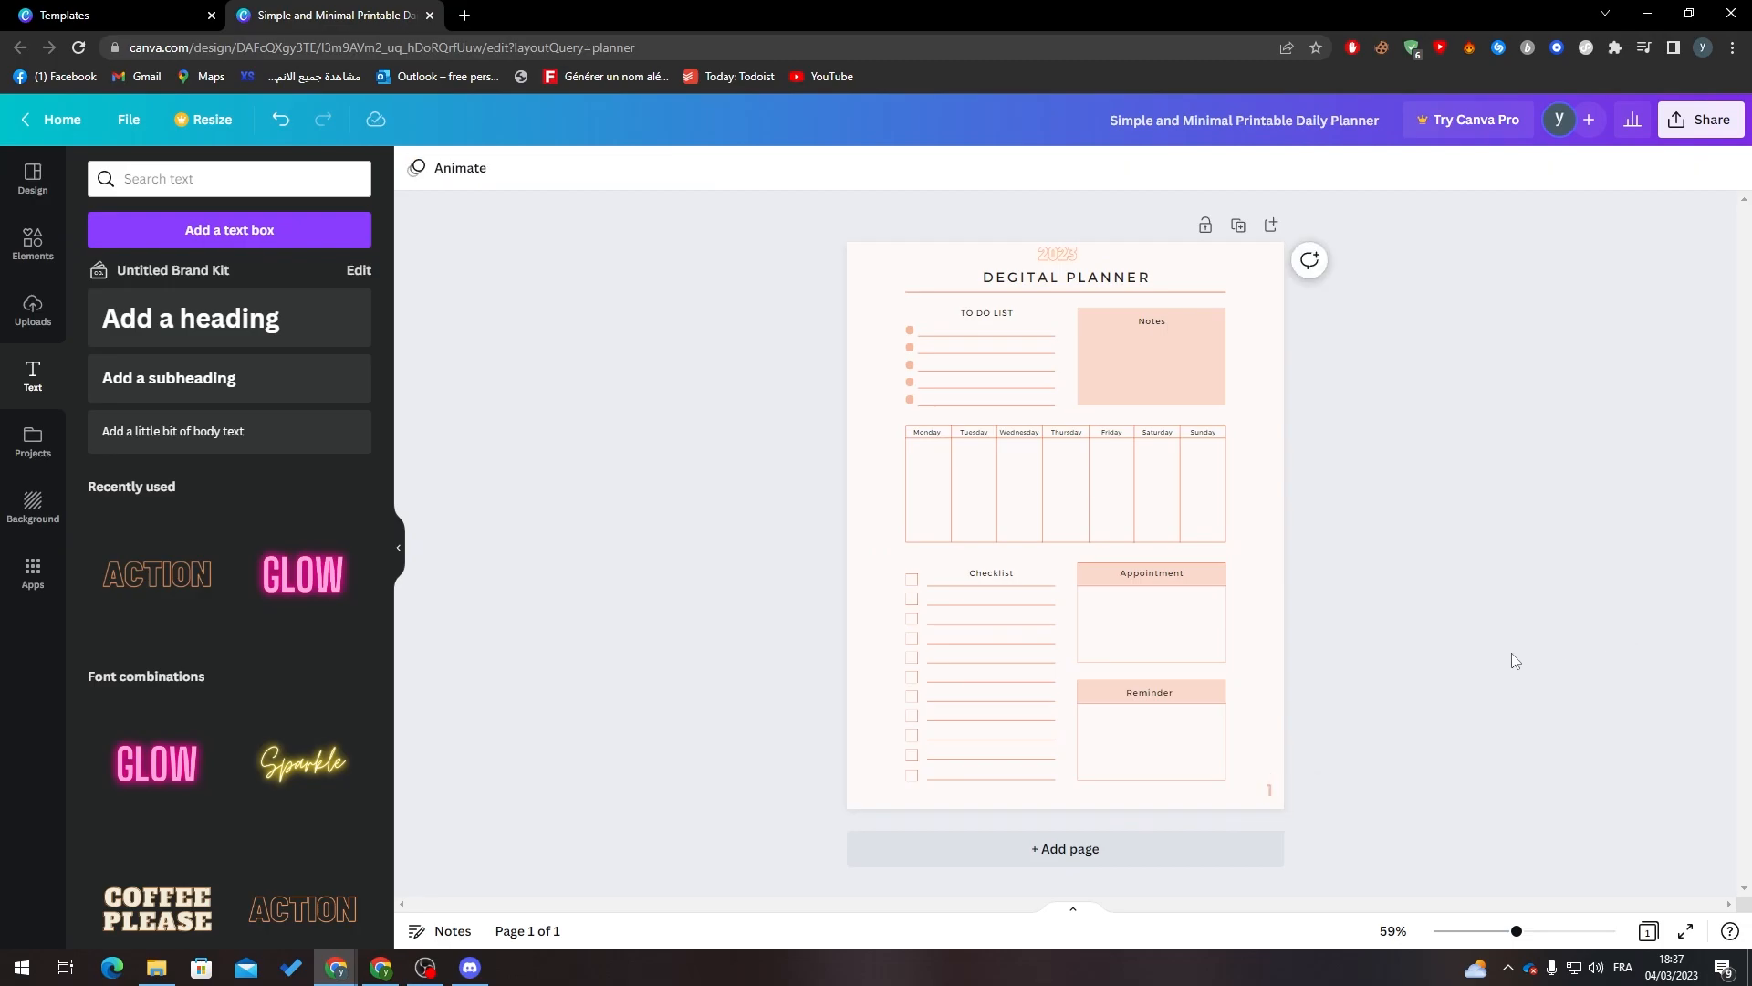
{"action": "left_click", "coordinate": [1269, 790]}
{"action": "left_click", "coordinate": [1460, 755]}
{"action": "left_click", "coordinate": [1269, 790]}
{"action": "left_click", "coordinate": [1378, 771]}
Step: Download the finished planner design as a PDF Print file
{"action": "left_click", "coordinate": [1700, 120]}
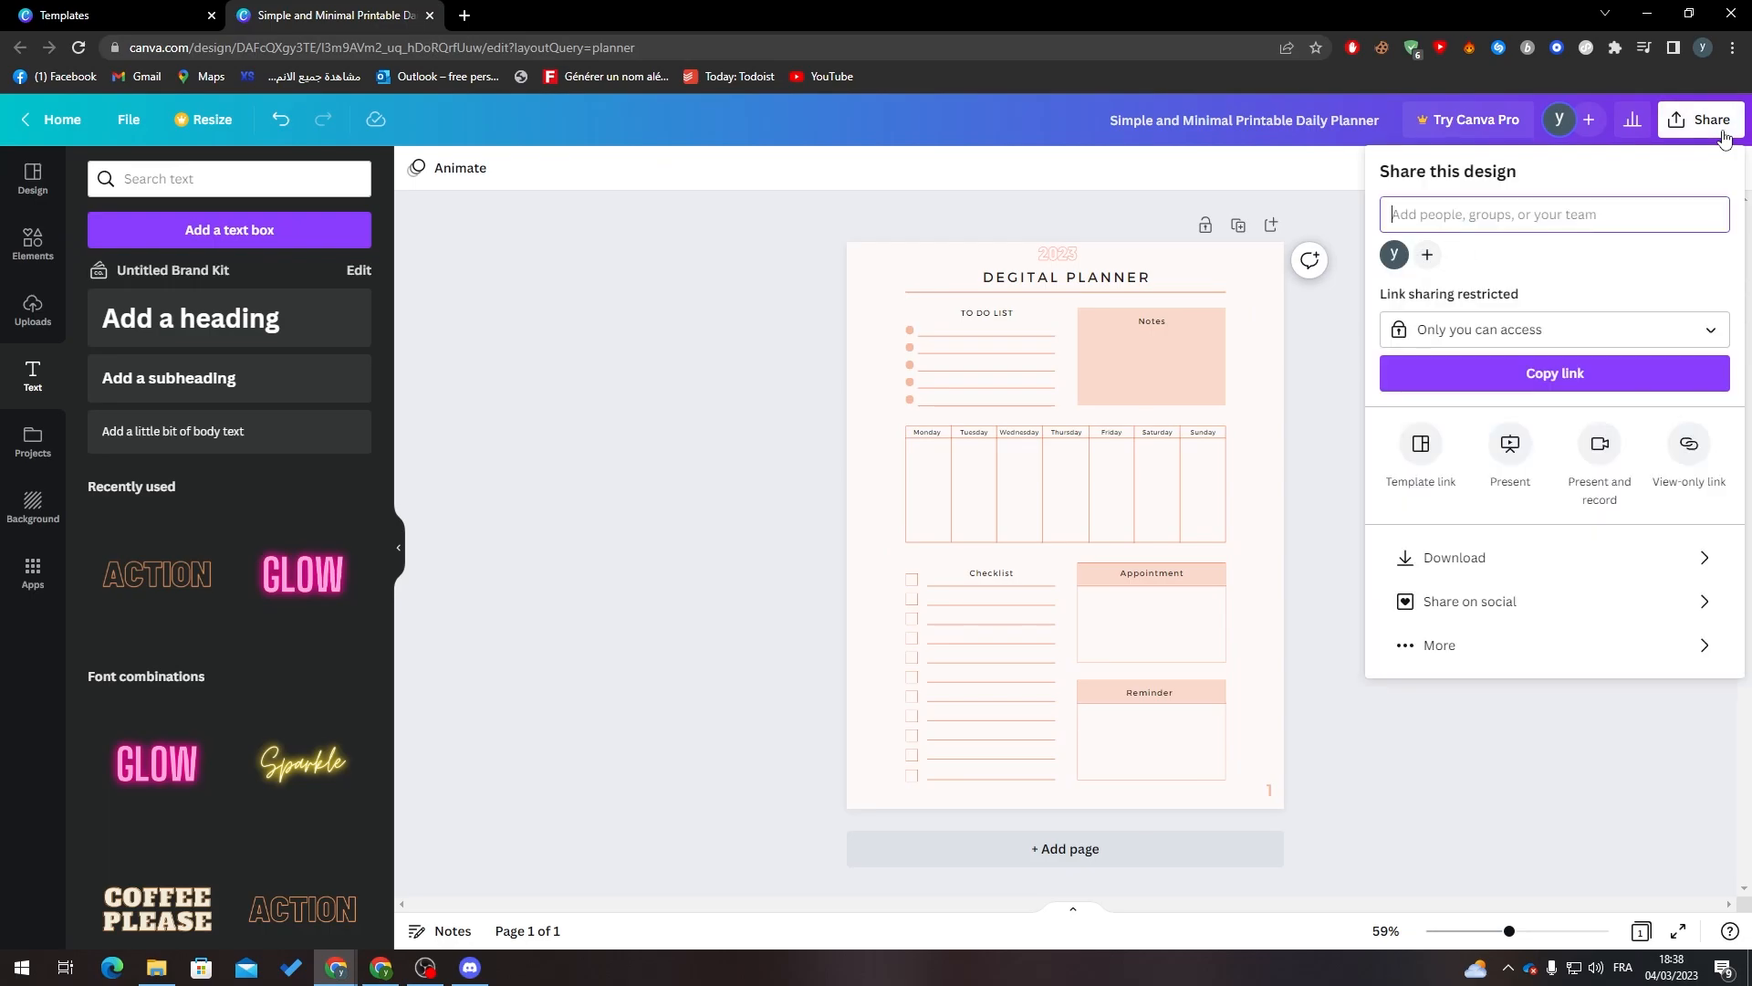
{"action": "left_click", "coordinate": [1634, 572]}
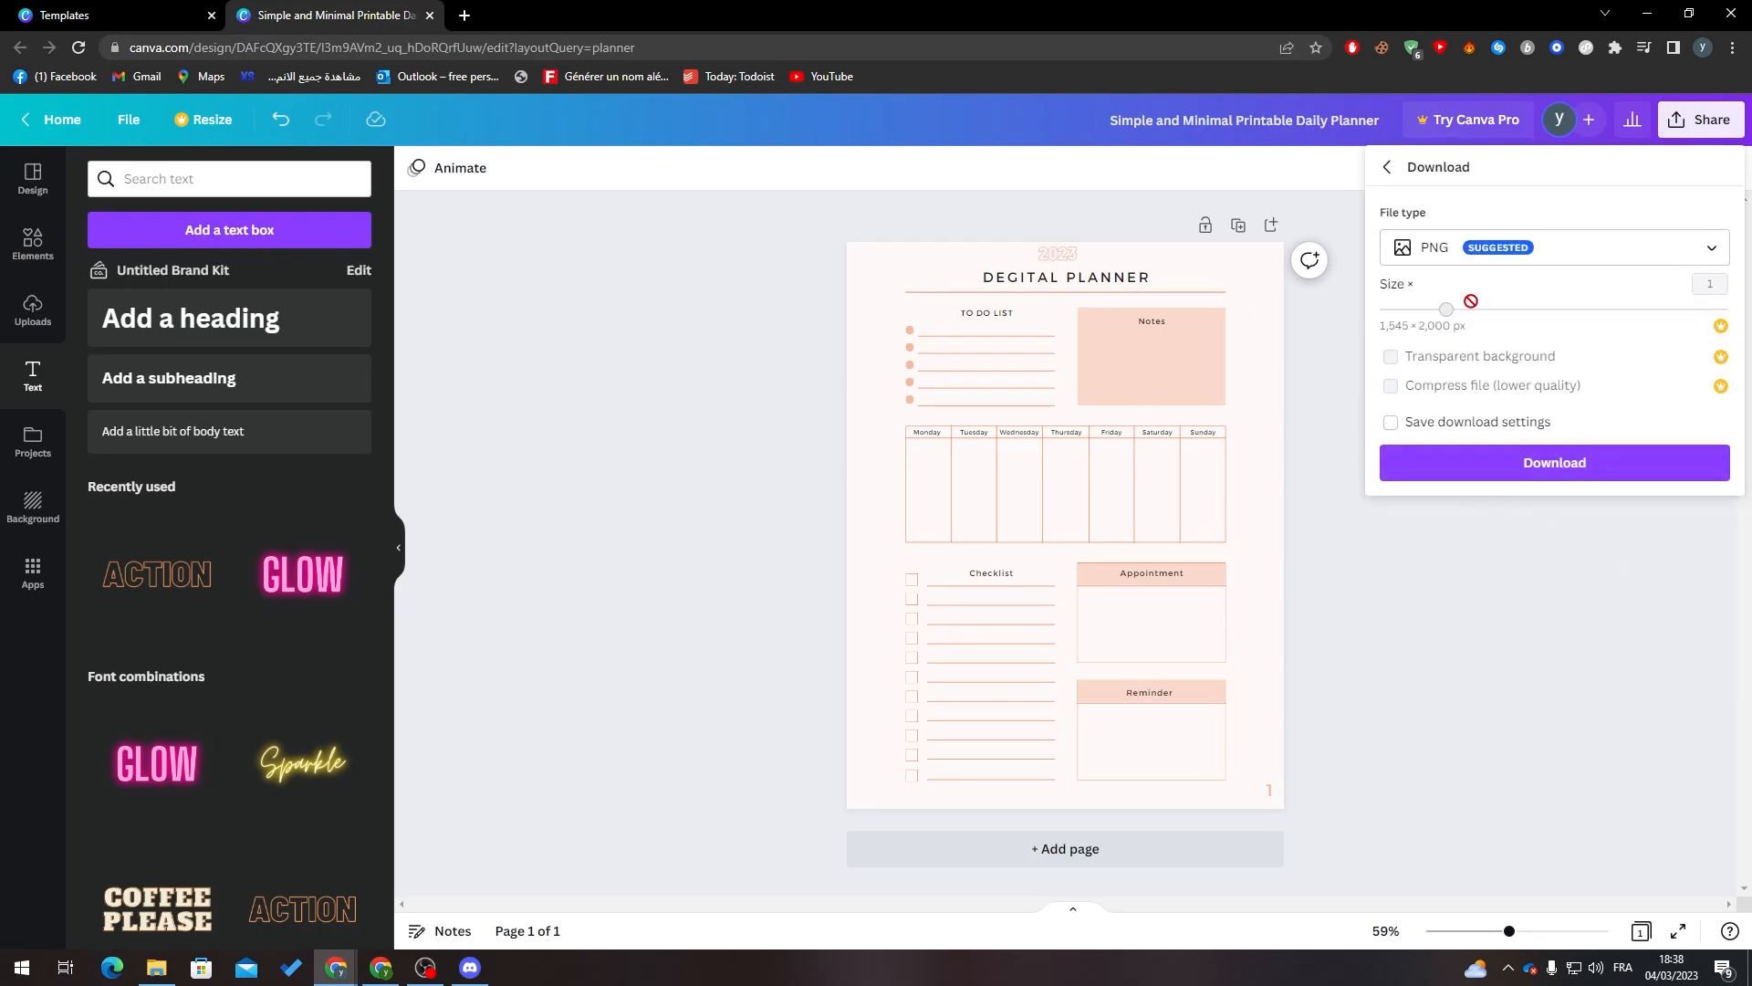
{"action": "left_click", "coordinate": [1533, 249]}
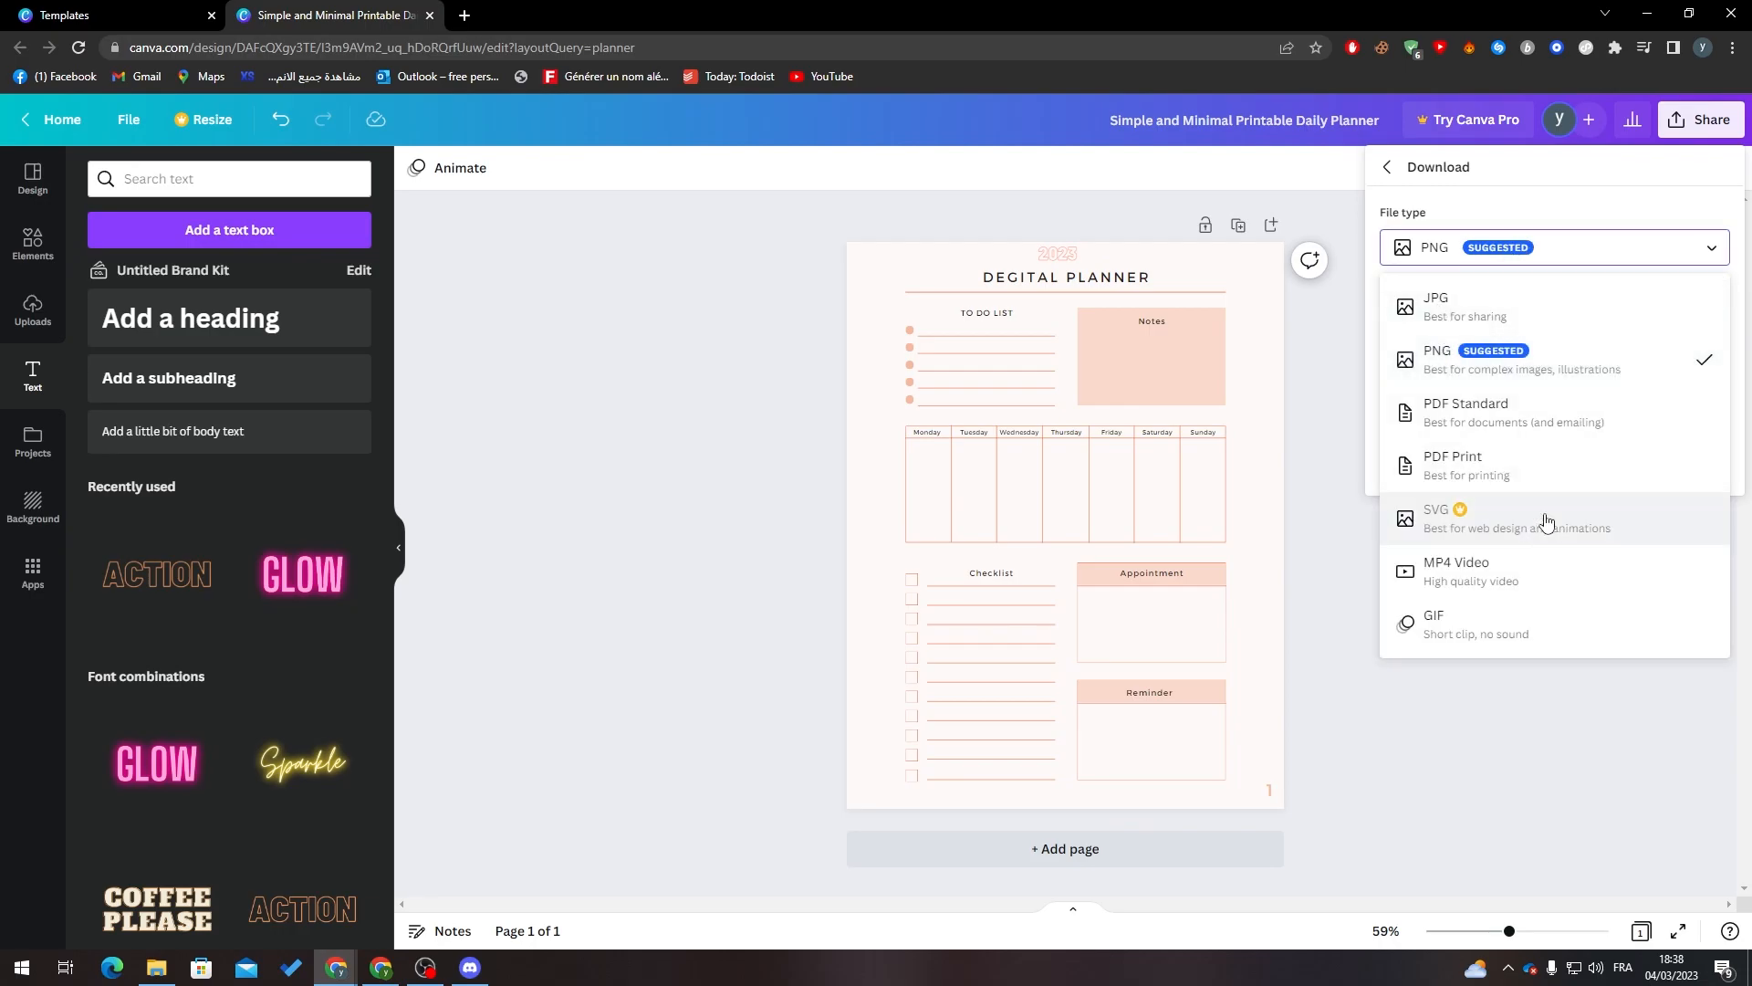
{"action": "left_click", "coordinate": [1469, 461]}
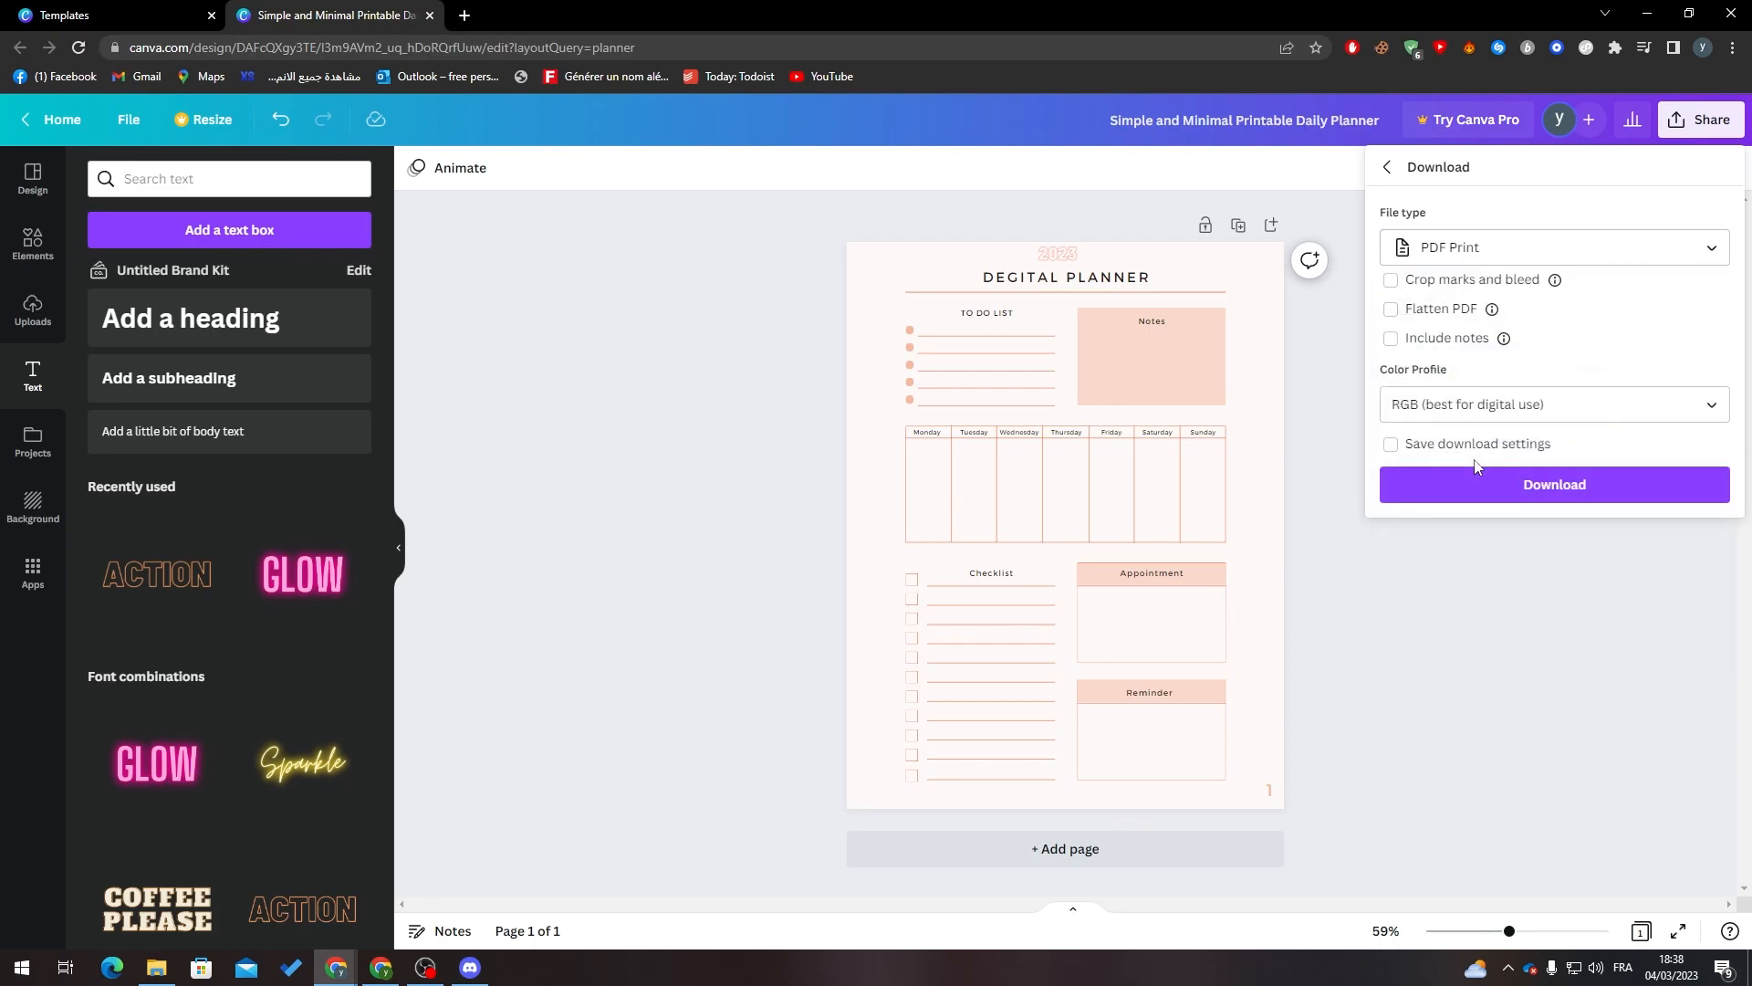
{"action": "left_click", "coordinate": [1524, 490]}
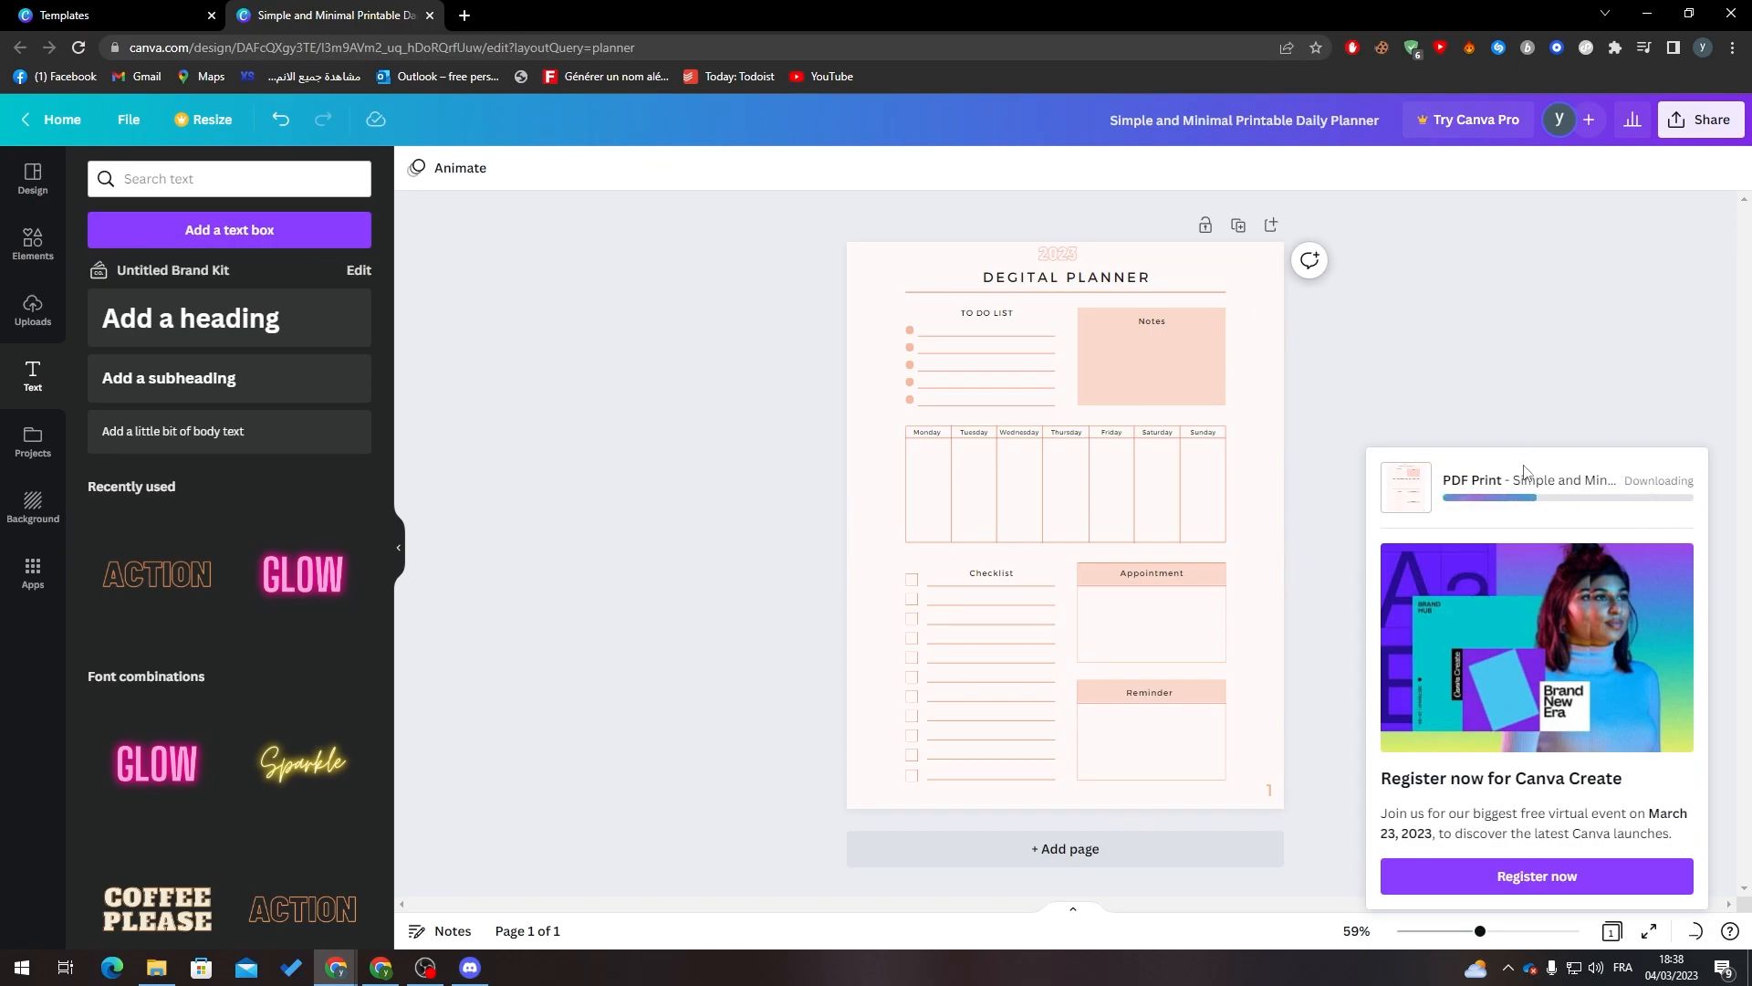
Step: Open the downloaded planner PDF and compare its text and layout with the original Canva design
{"action": "left_click", "coordinate": [115, 922]}
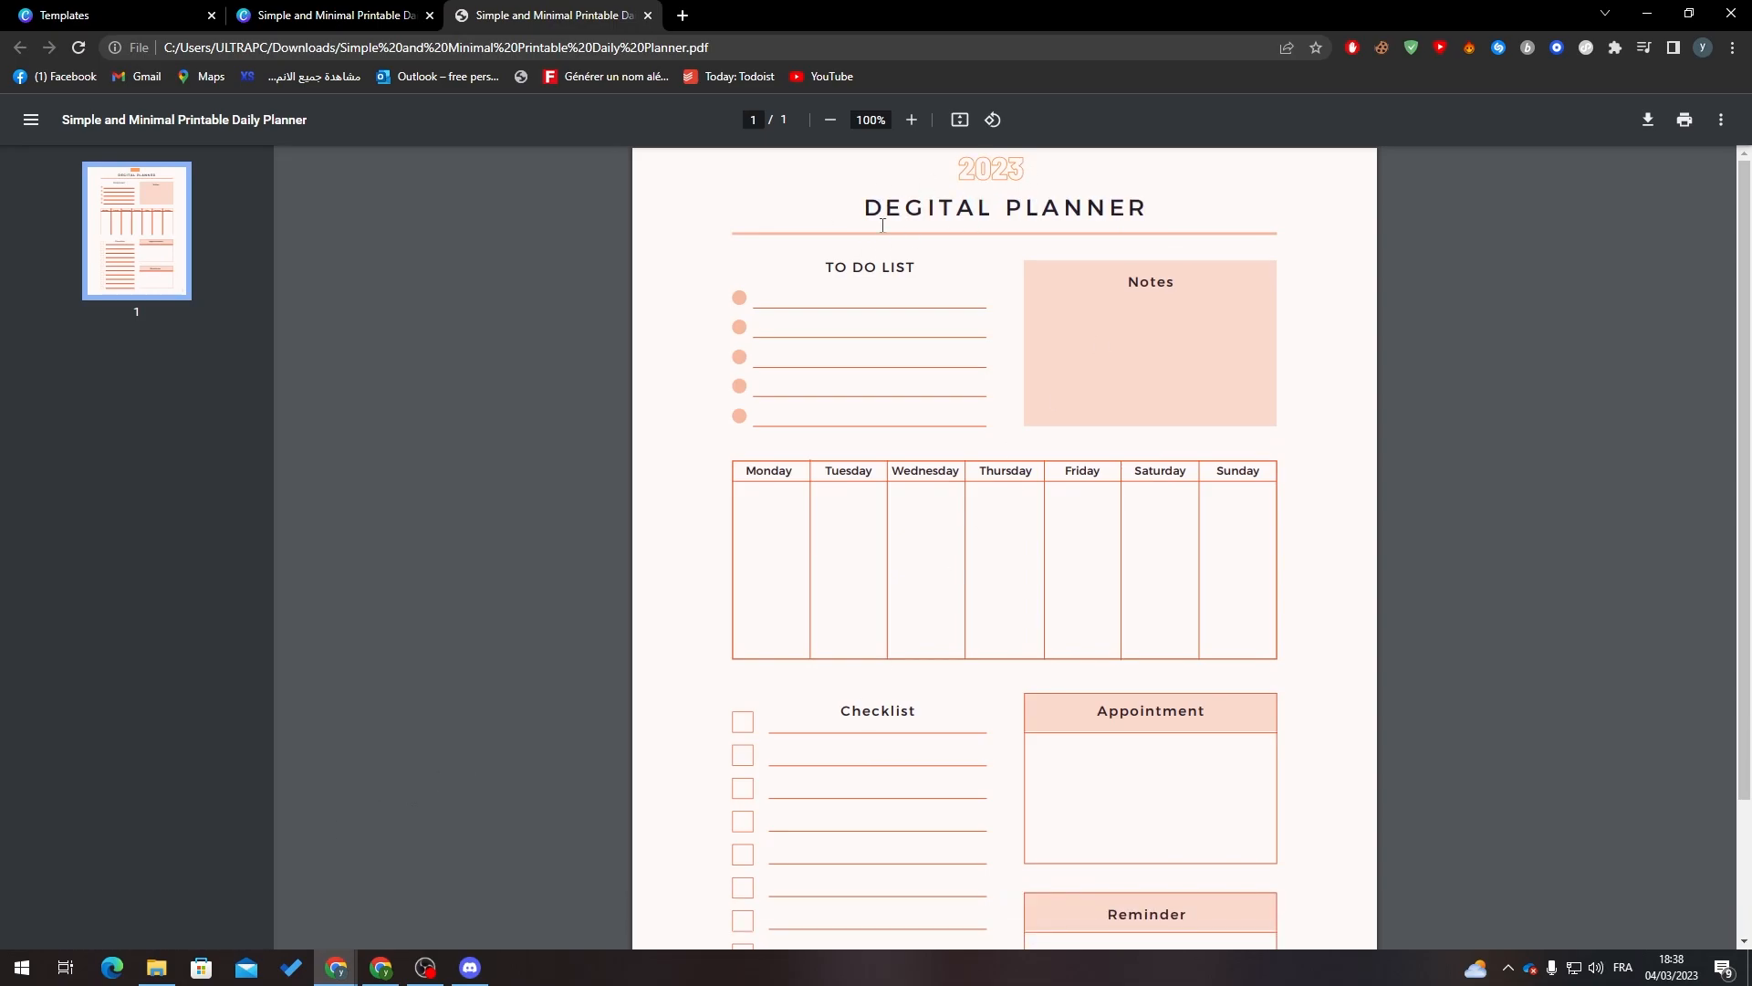
{"action": "scroll", "coordinate": [305, 181], "scroll_direction": "down", "scroll_amount": 2}
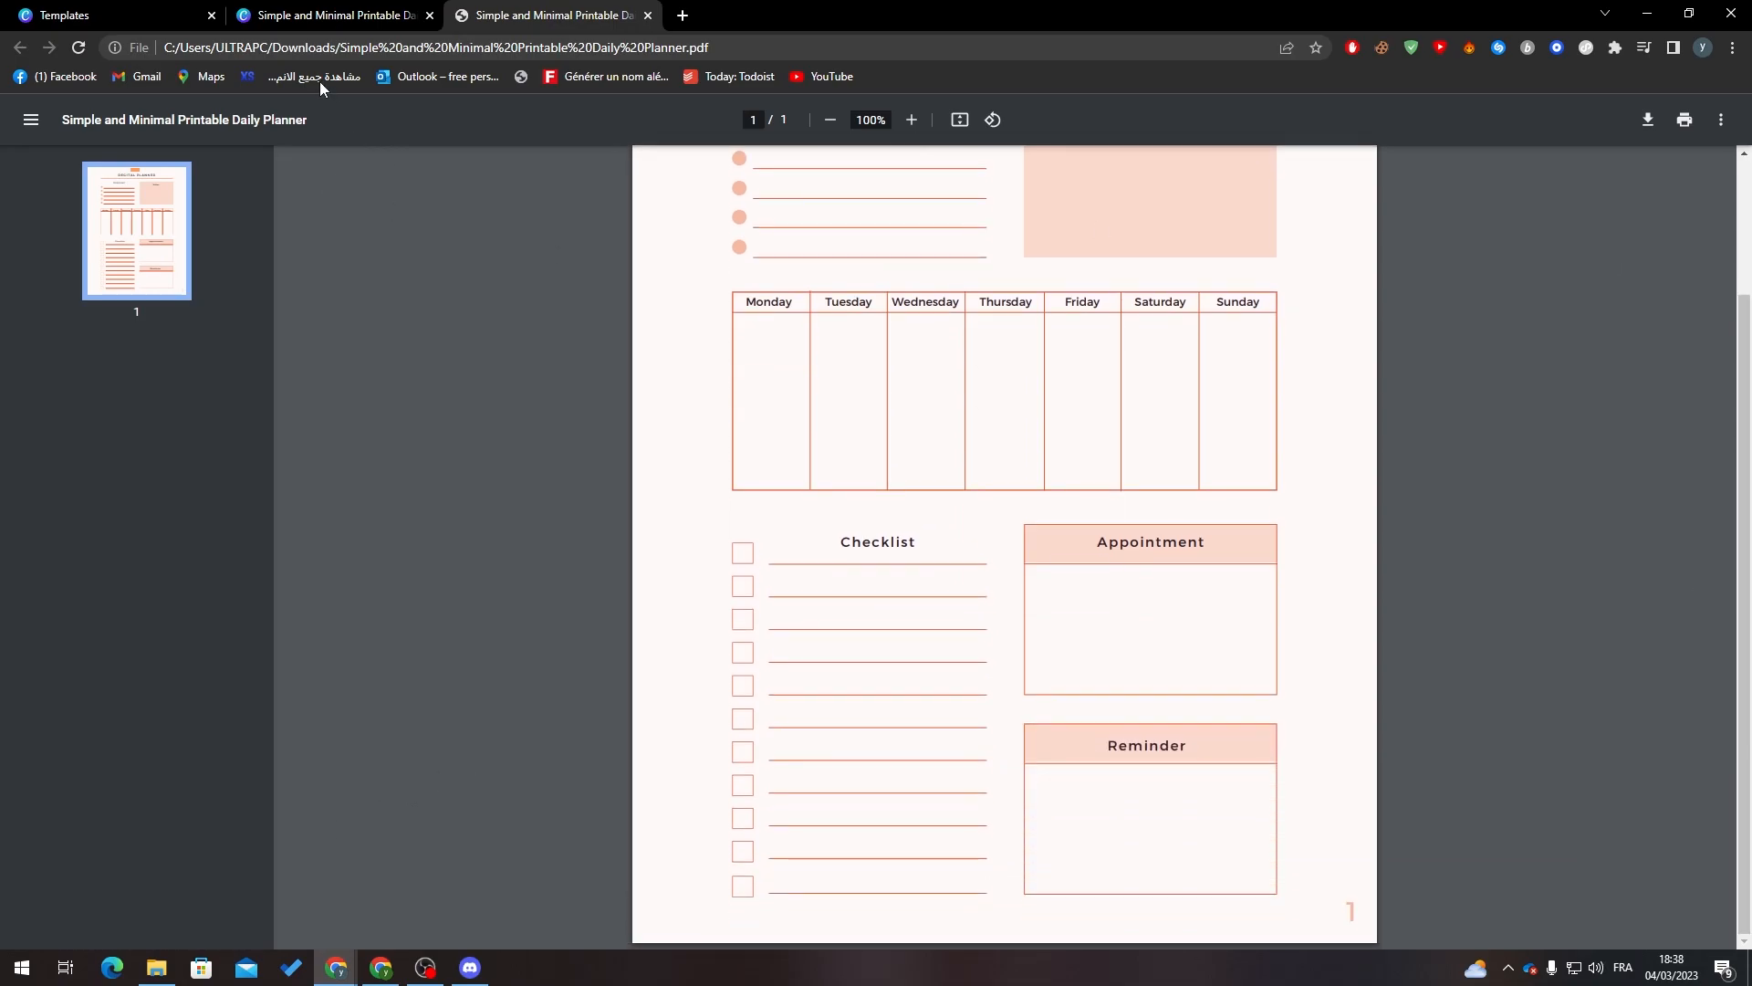
{"action": "left_click", "coordinate": [330, 16]}
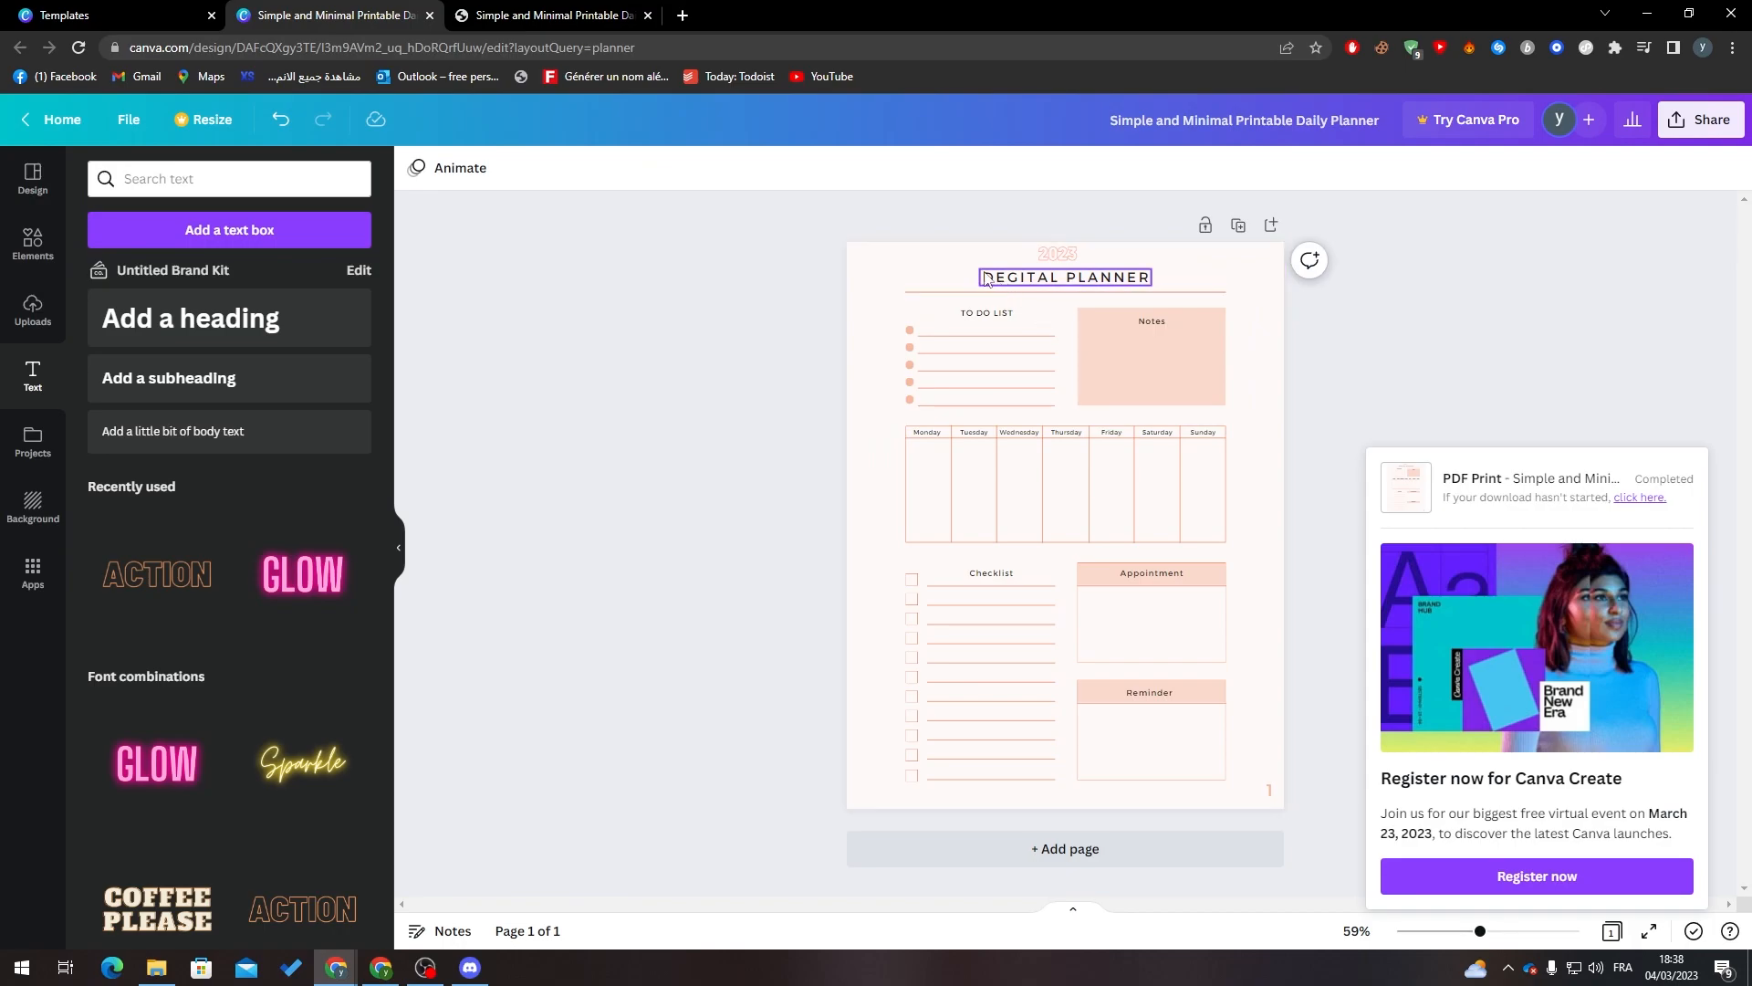
{"action": "left_click", "coordinate": [548, 15]}
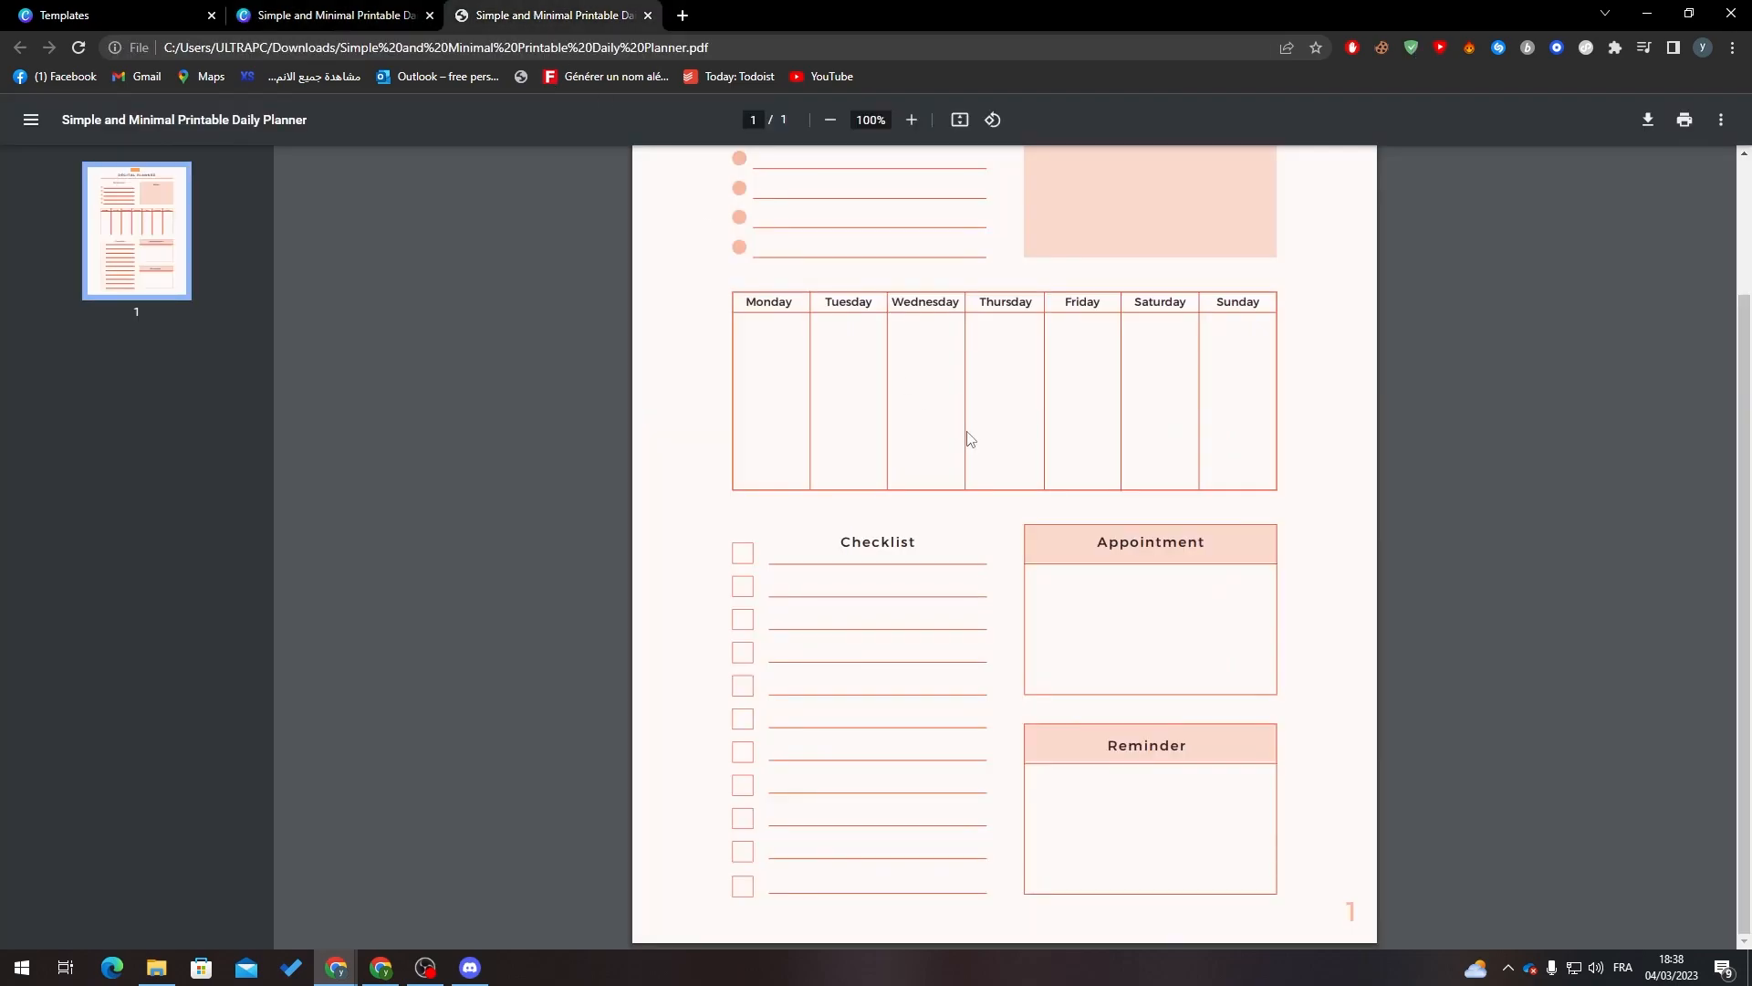
{"action": "double_click", "coordinate": [1124, 548]}
{"action": "left_click", "coordinate": [1114, 628]}
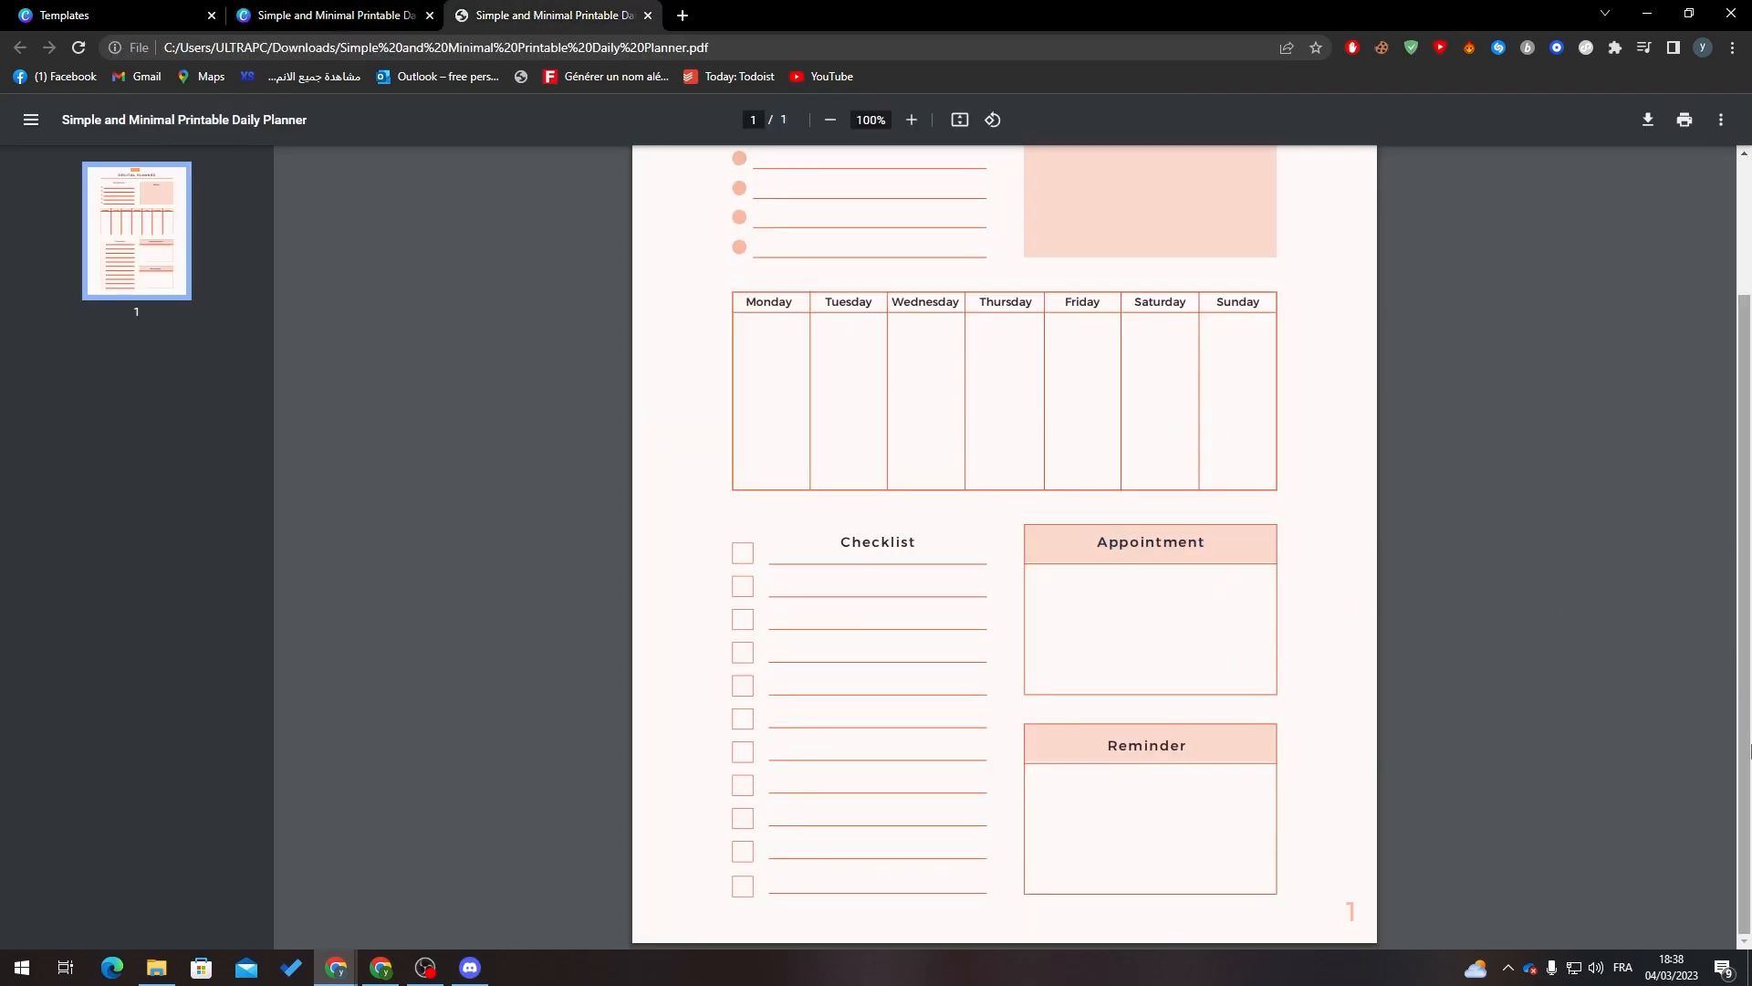
{"action": "scroll", "coordinate": [1748, 697], "scroll_direction": "up", "scroll_amount": 1}
{"action": "scroll", "coordinate": [1749, 697], "scroll_direction": "down", "scroll_amount": 1}
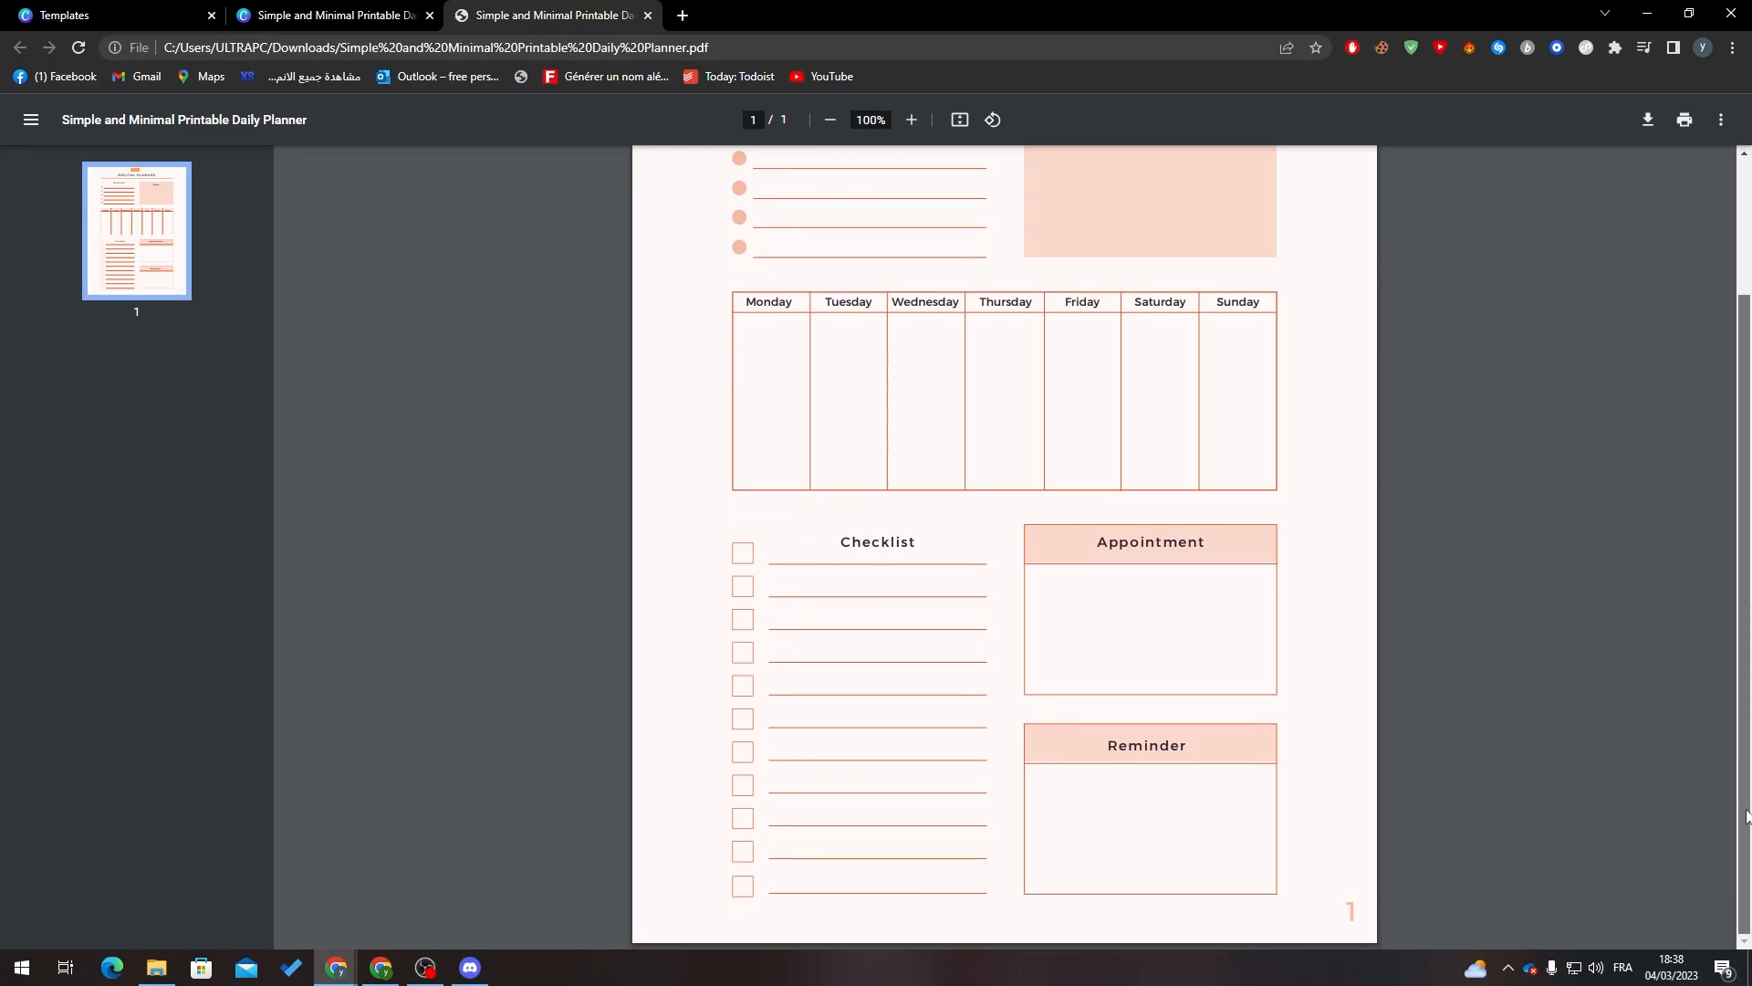
{"action": "scroll", "coordinate": [1748, 696], "scroll_direction": "up", "scroll_amount": 2}
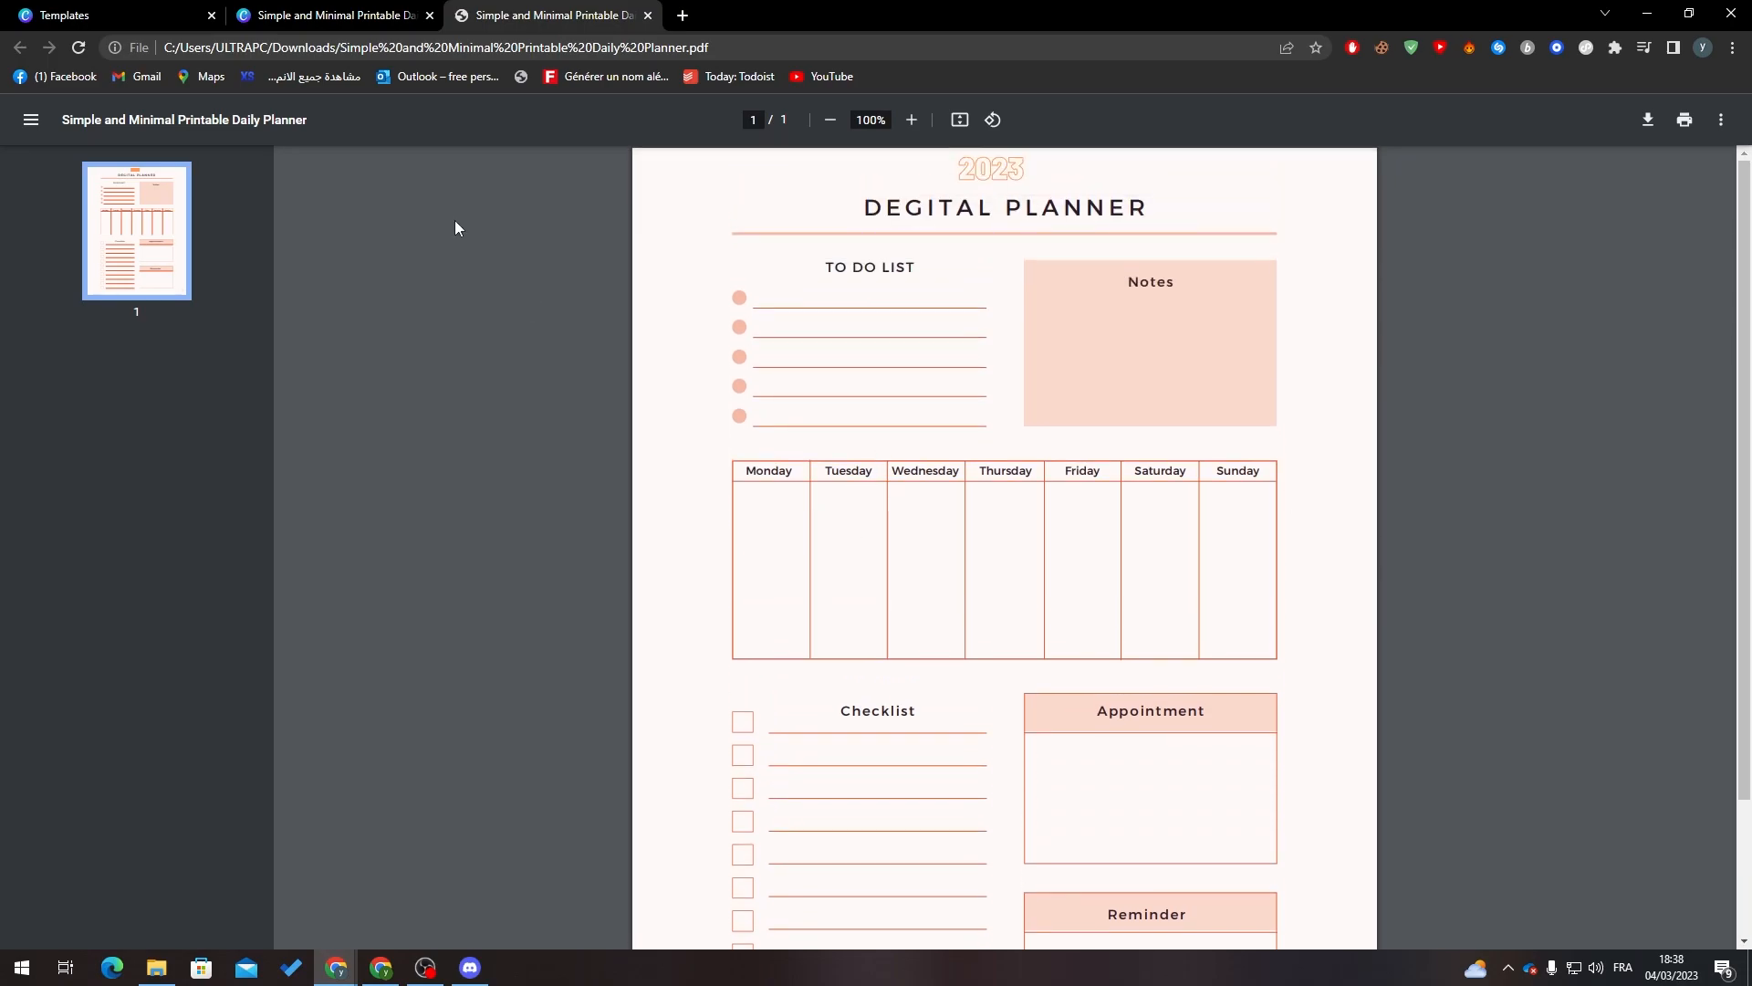
Step: Return to the Canva design and move the Checklist heading slightly up and left, in line with the TO DO LIST heading
{"action": "left_click", "coordinate": [333, 15]}
{"action": "left_click", "coordinate": [990, 573]}
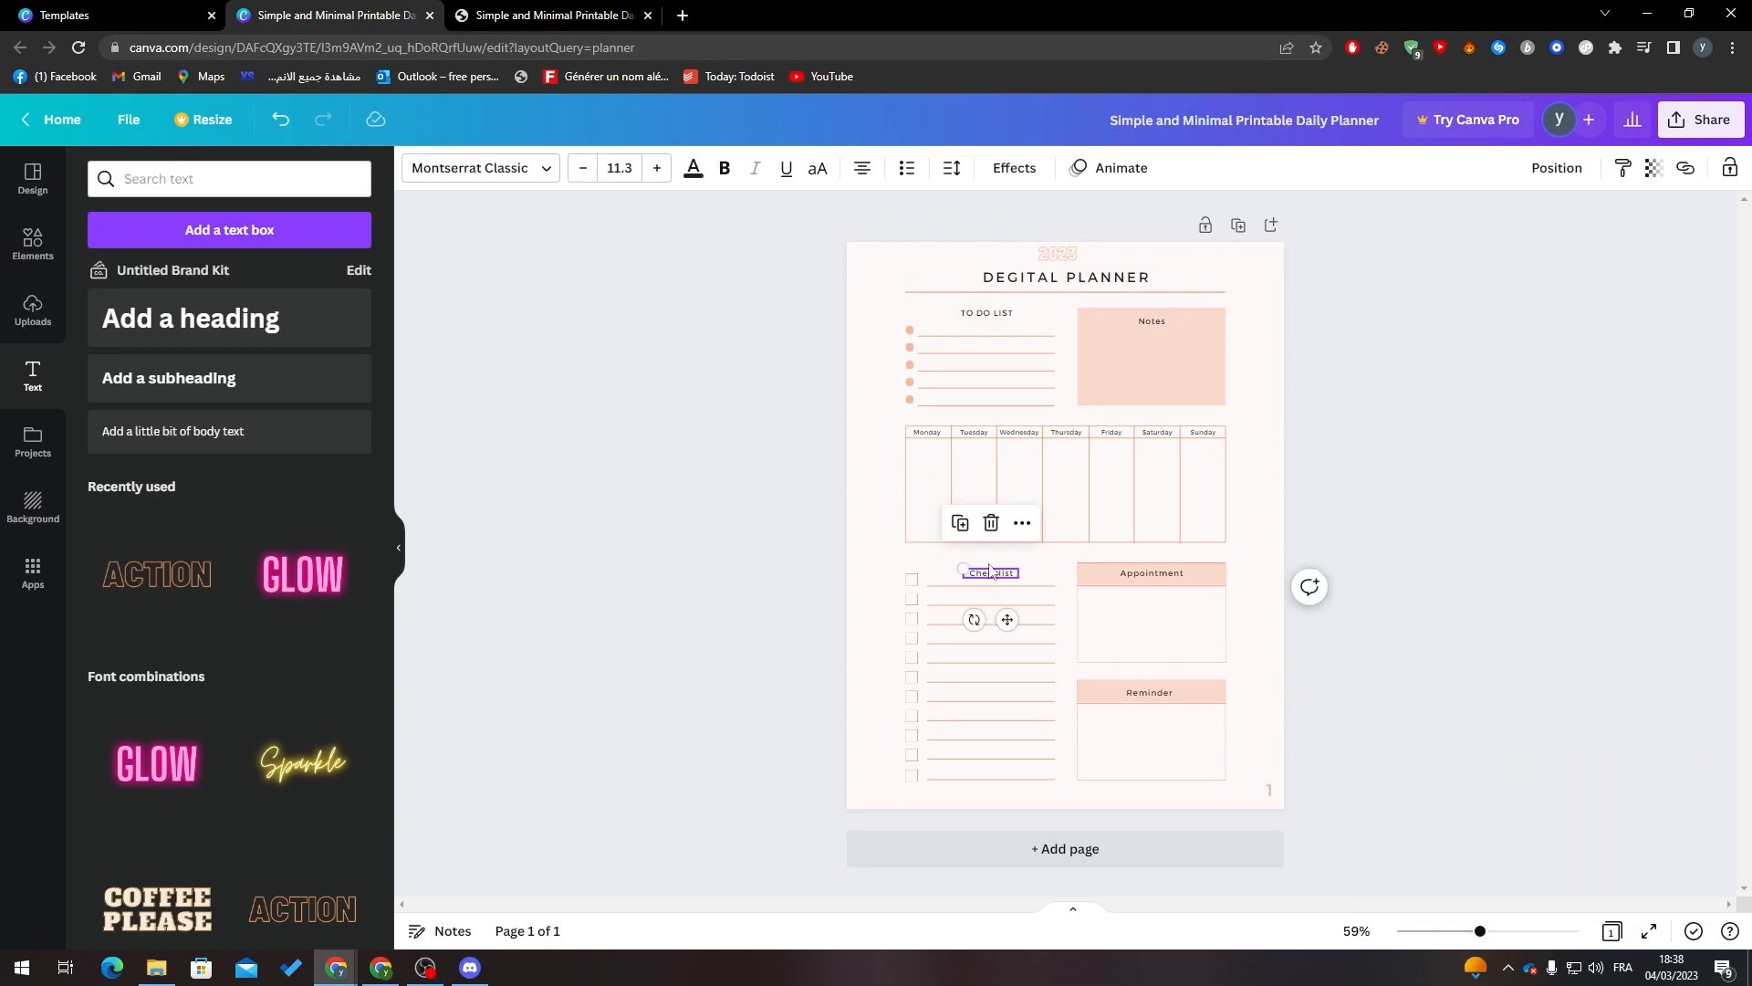
{"action": "mouse_move", "coordinate": [1007, 619]}
{"action": "left_mouse_down"}
{"action": "mouse_move", "coordinate": [1003, 597]}
{"action": "mouse_move", "coordinate": [1003, 614]}
{"action": "left_mouse_up"}
{"action": "left_click", "coordinate": [986, 593]}
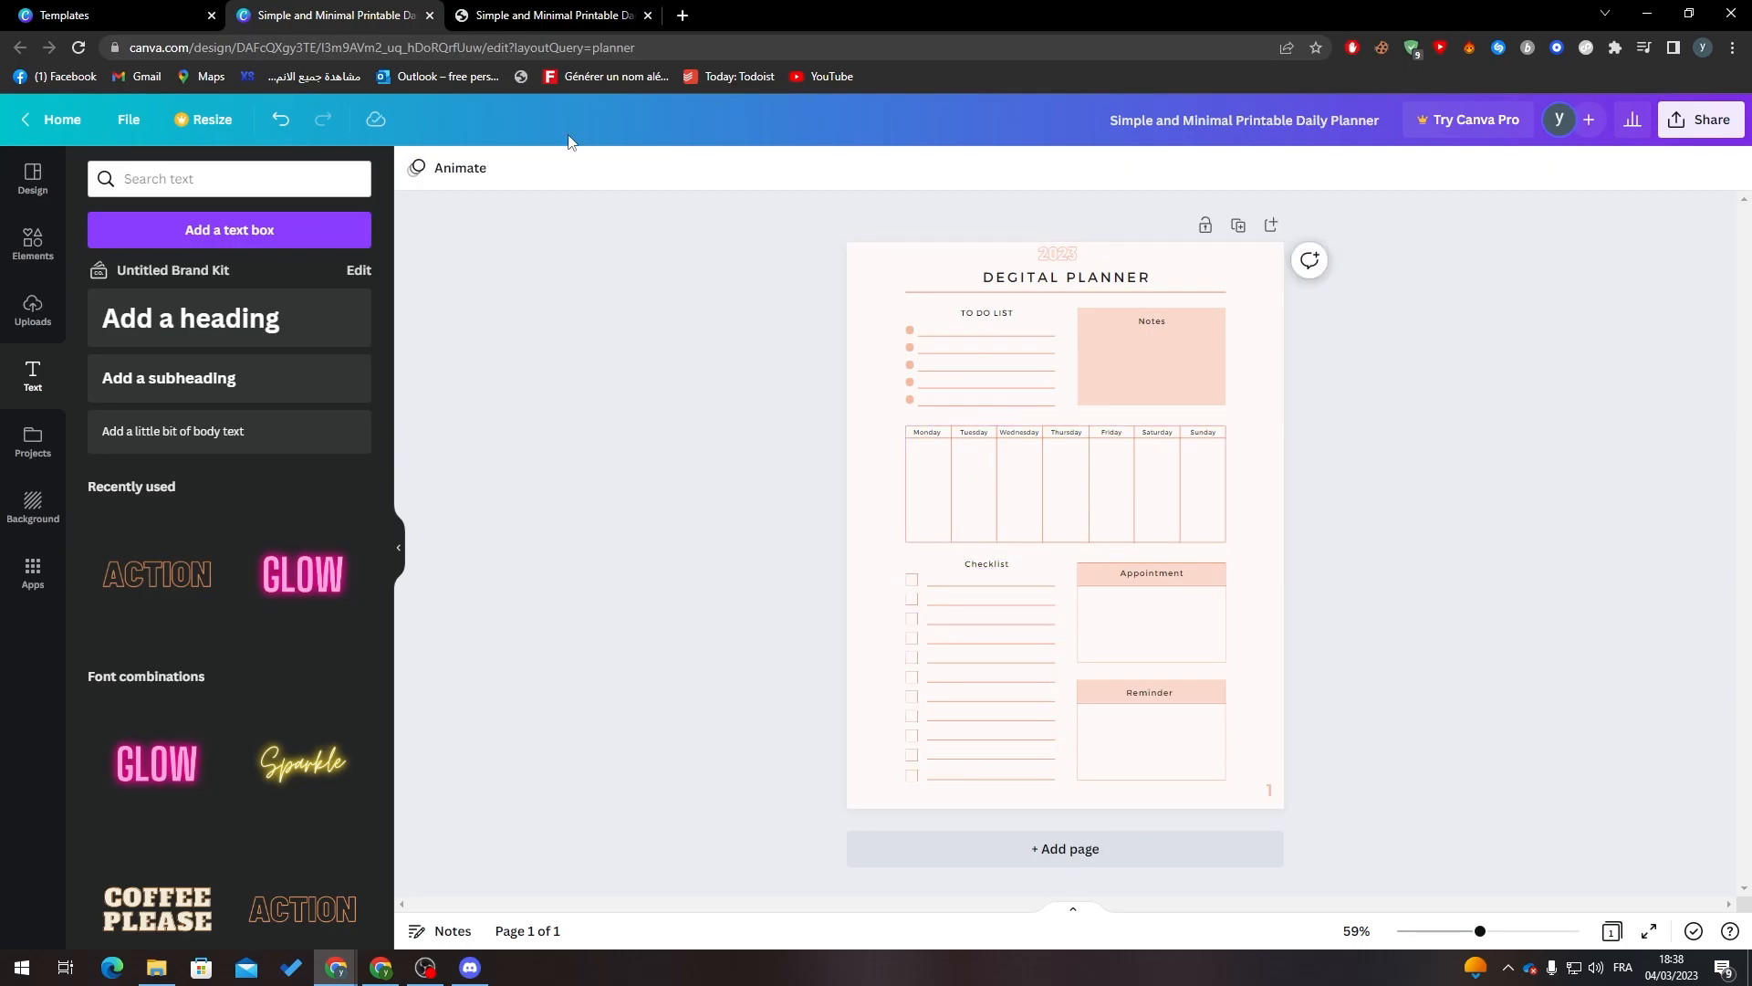
Step: Switch to the downloaded planner PDF, view its print preview and close it without printing
{"action": "left_click", "coordinate": [516, 11]}
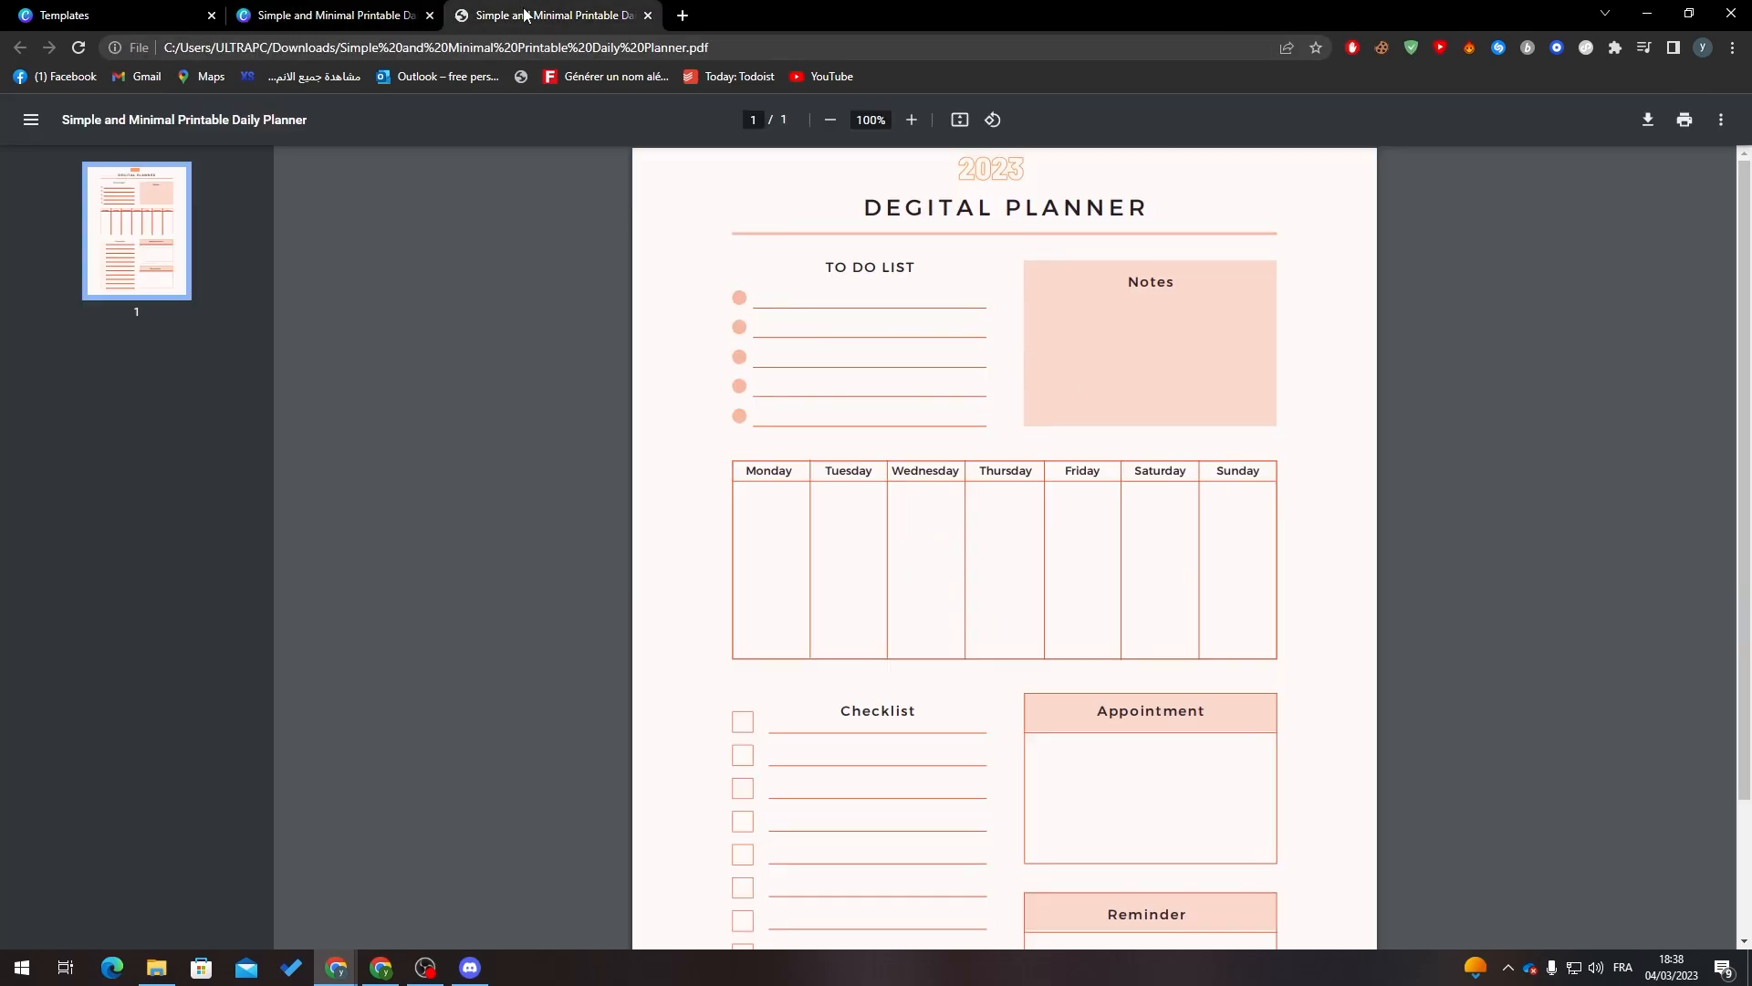
{"action": "scroll", "coordinate": [1126, 235], "scroll_direction": "down", "scroll_amount": 2}
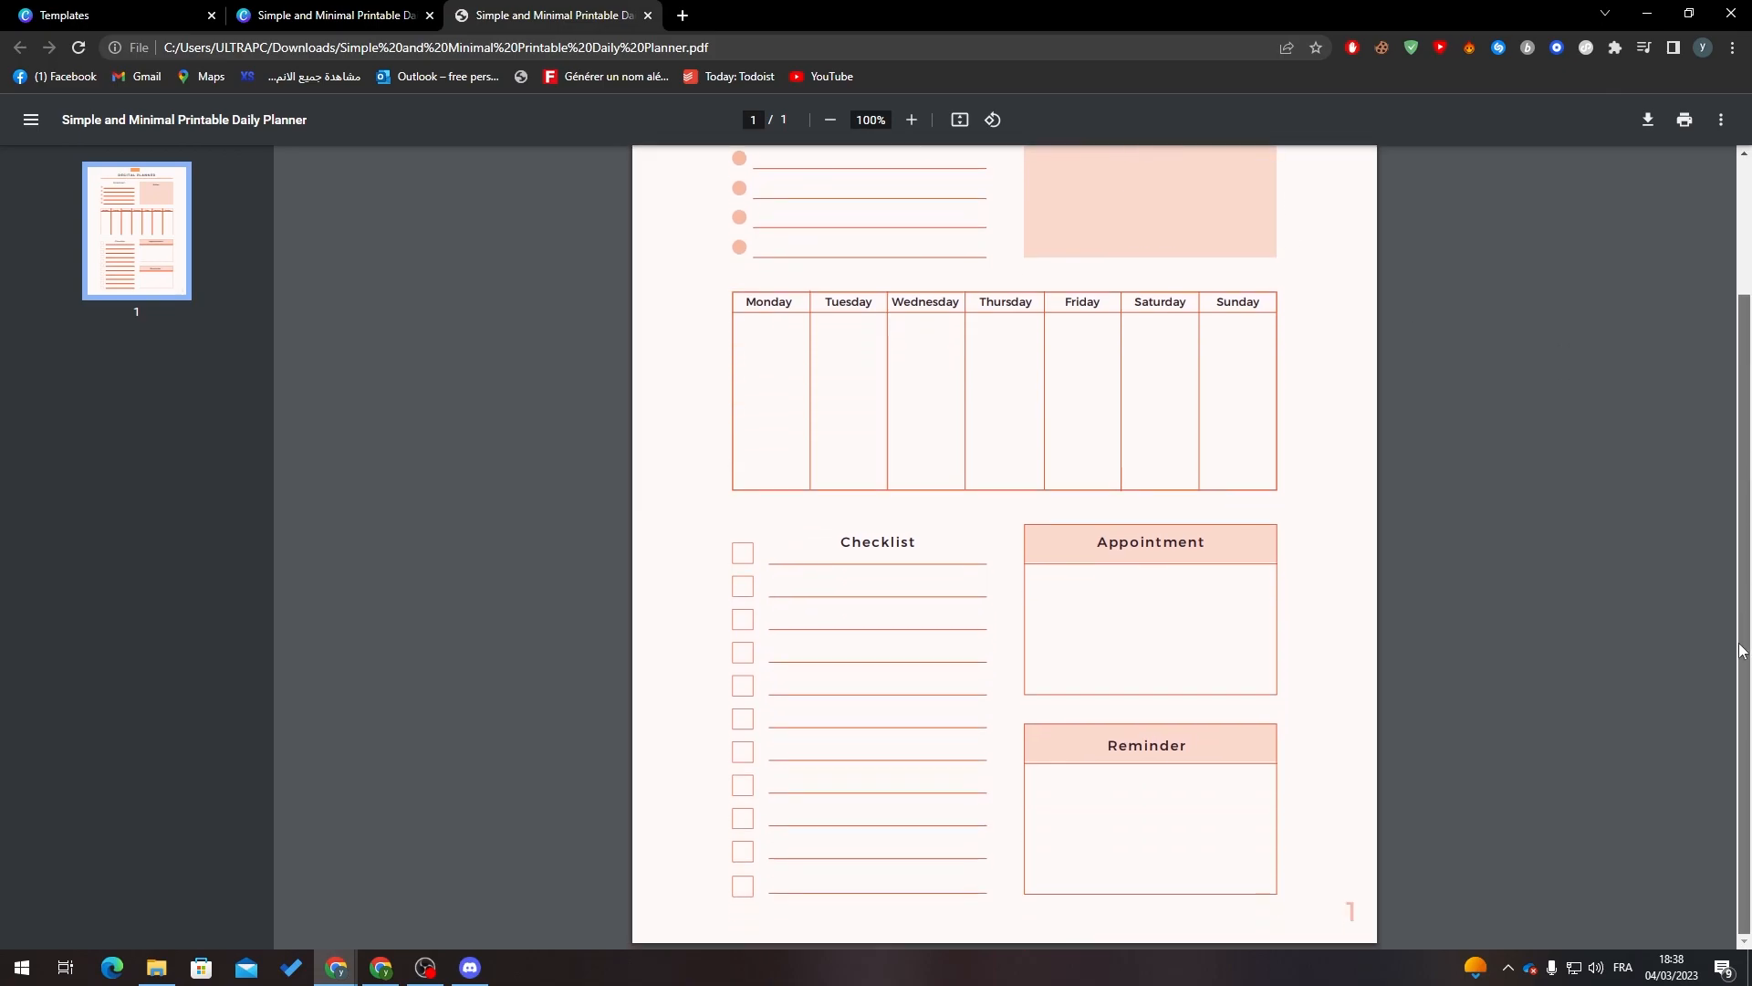
{"action": "left_click", "coordinate": [1677, 127]}
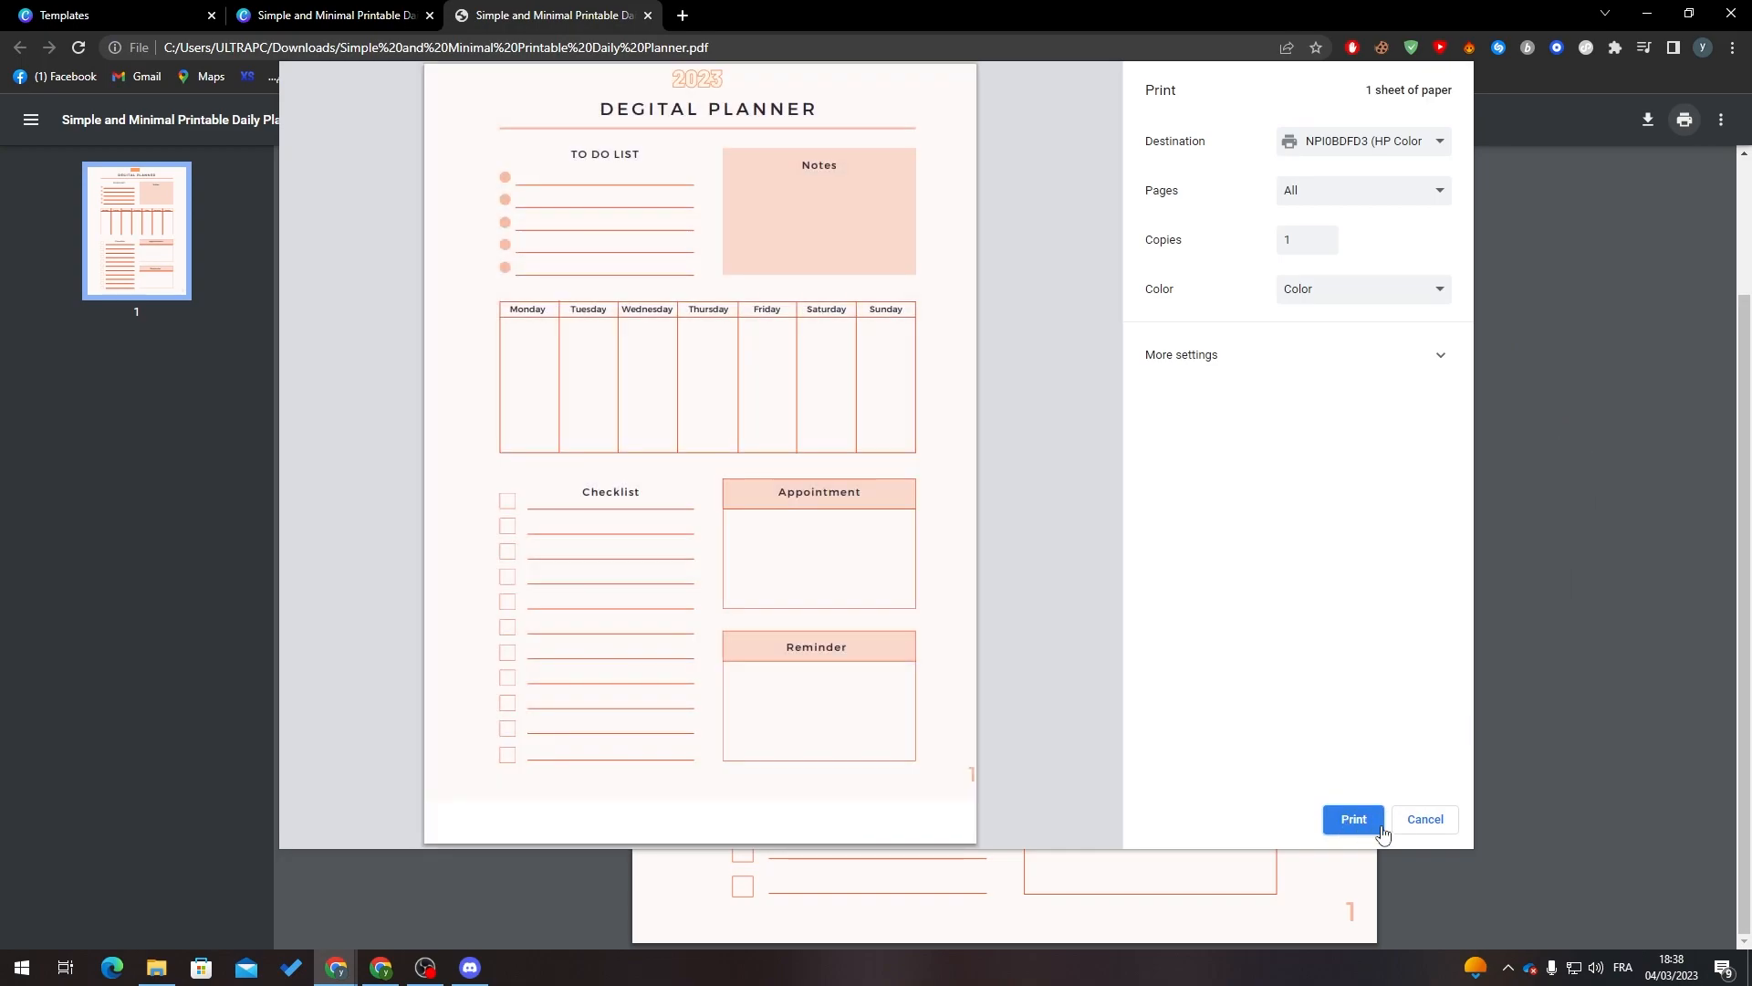
{"action": "left_click", "coordinate": [1429, 820]}
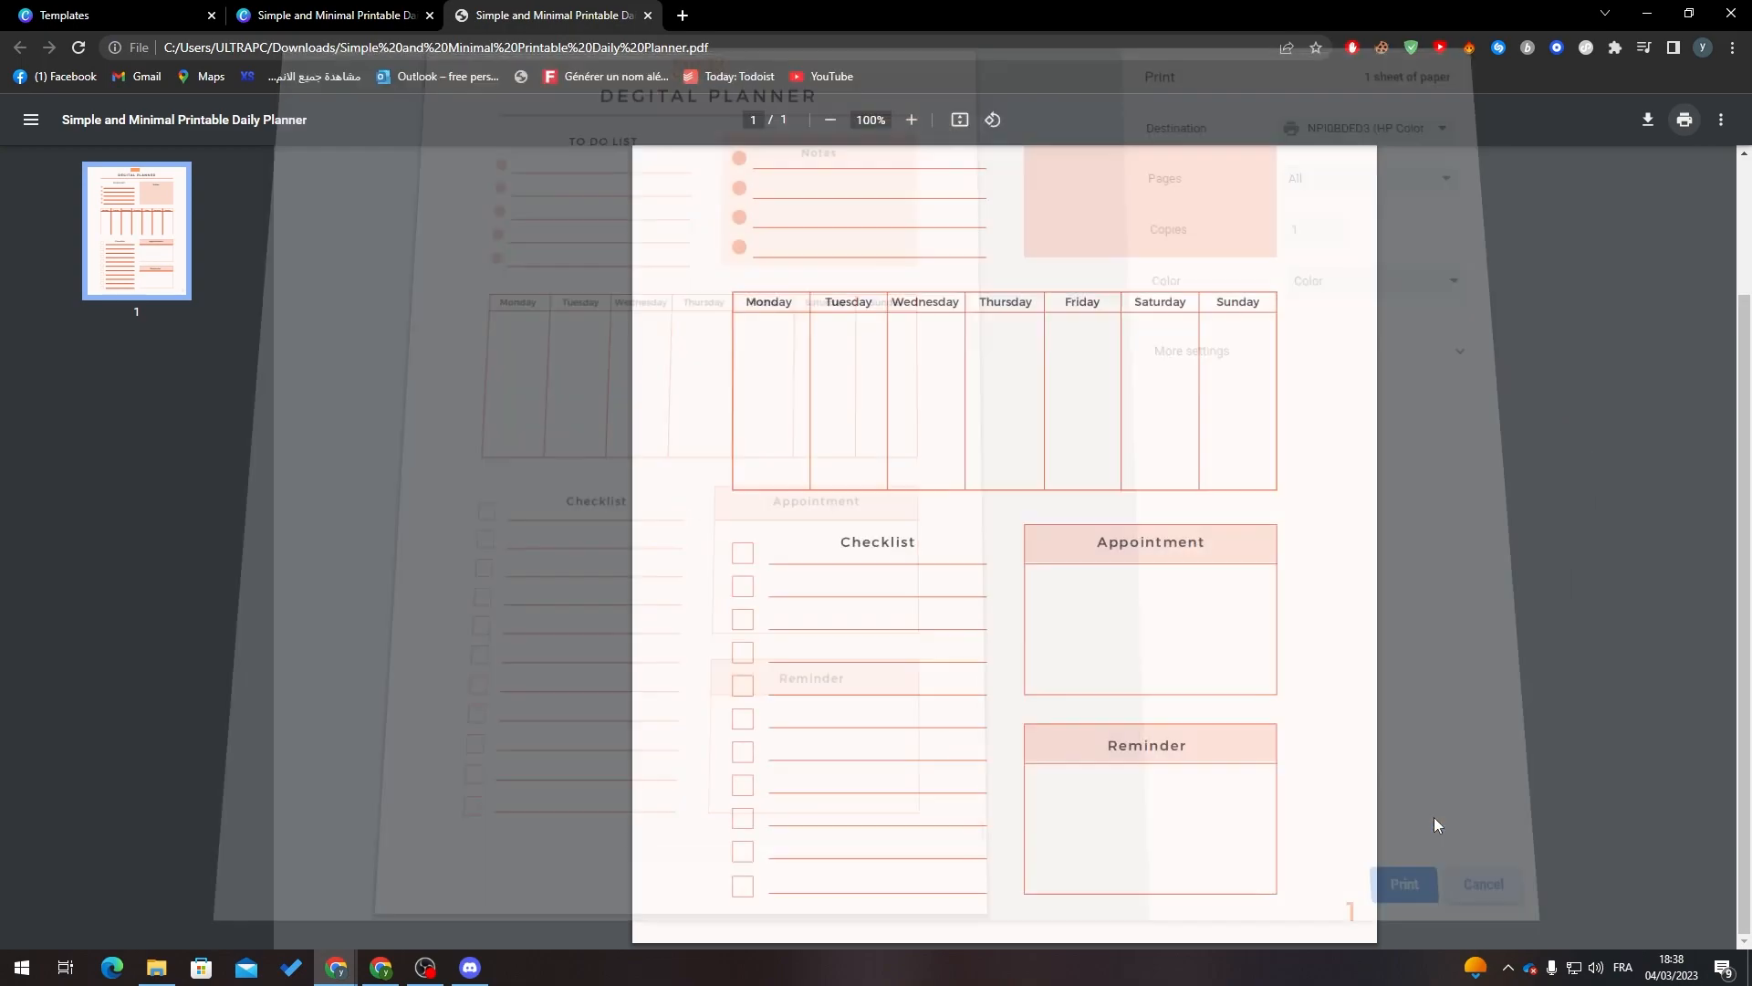
Step: Go back to the Canva design, try the Simple page animation and apply the Fun animation to the planner page
{"action": "left_click", "coordinate": [381, 11]}
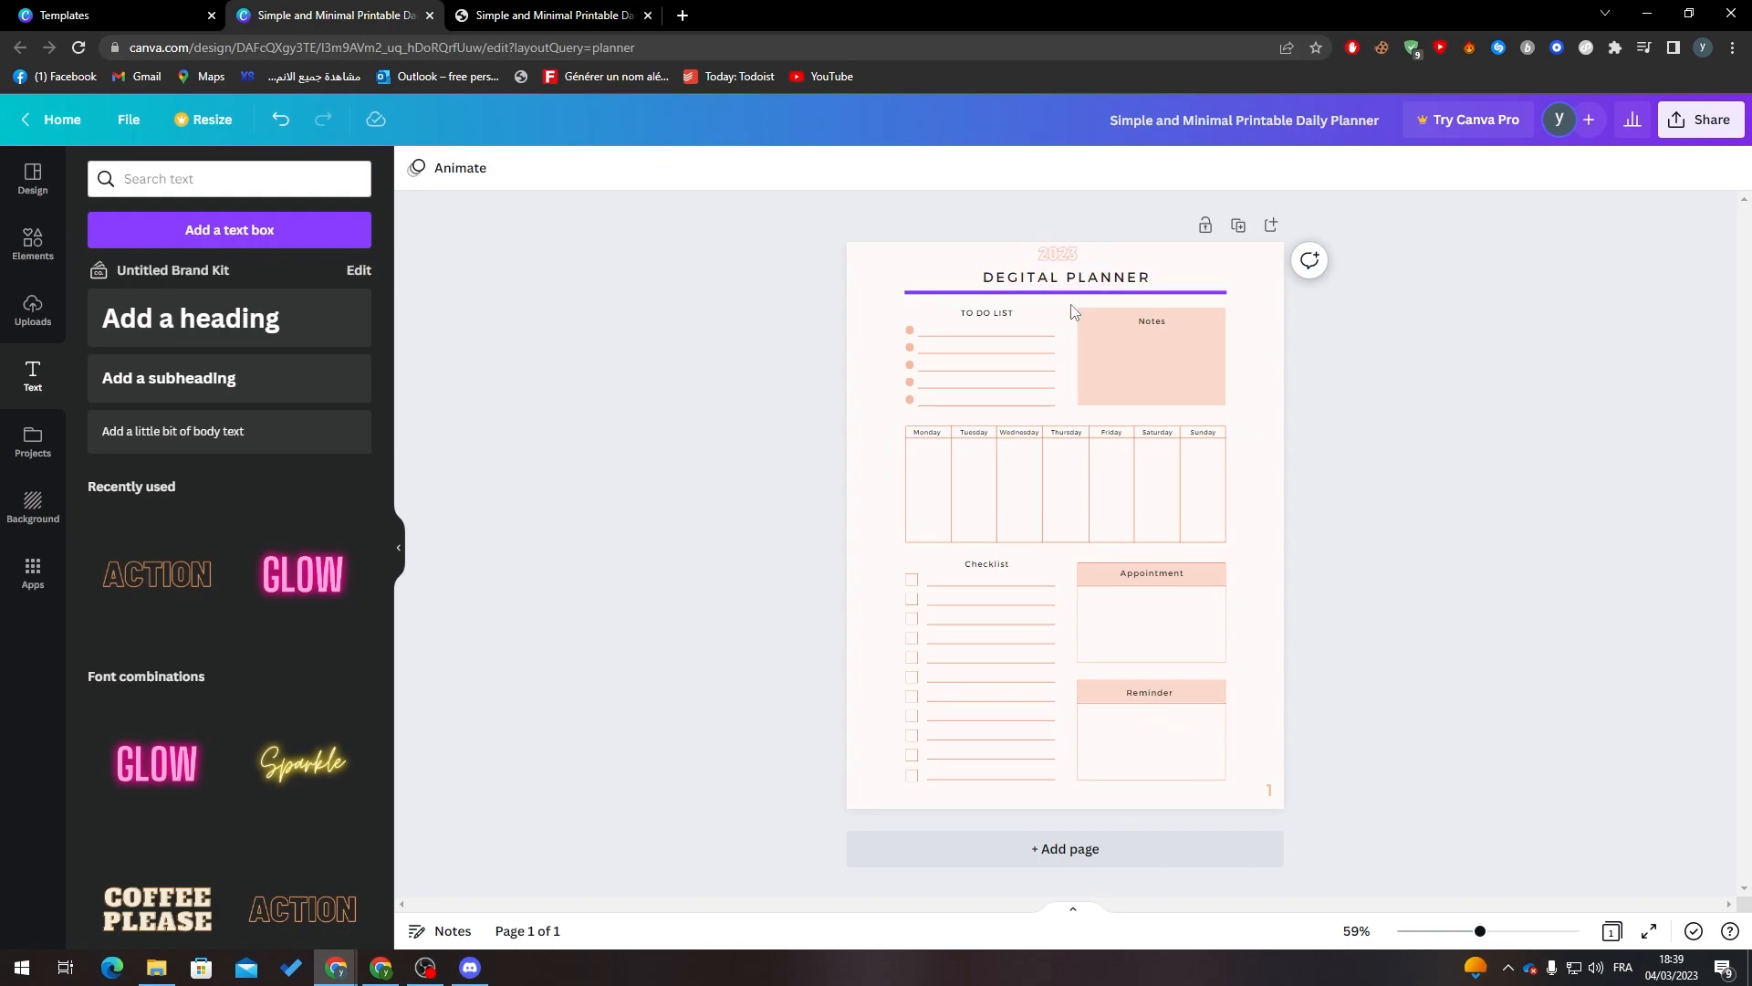
{"action": "left_click", "coordinate": [1022, 317]}
{"action": "left_click", "coordinate": [496, 287]}
{"action": "left_click", "coordinate": [459, 180]}
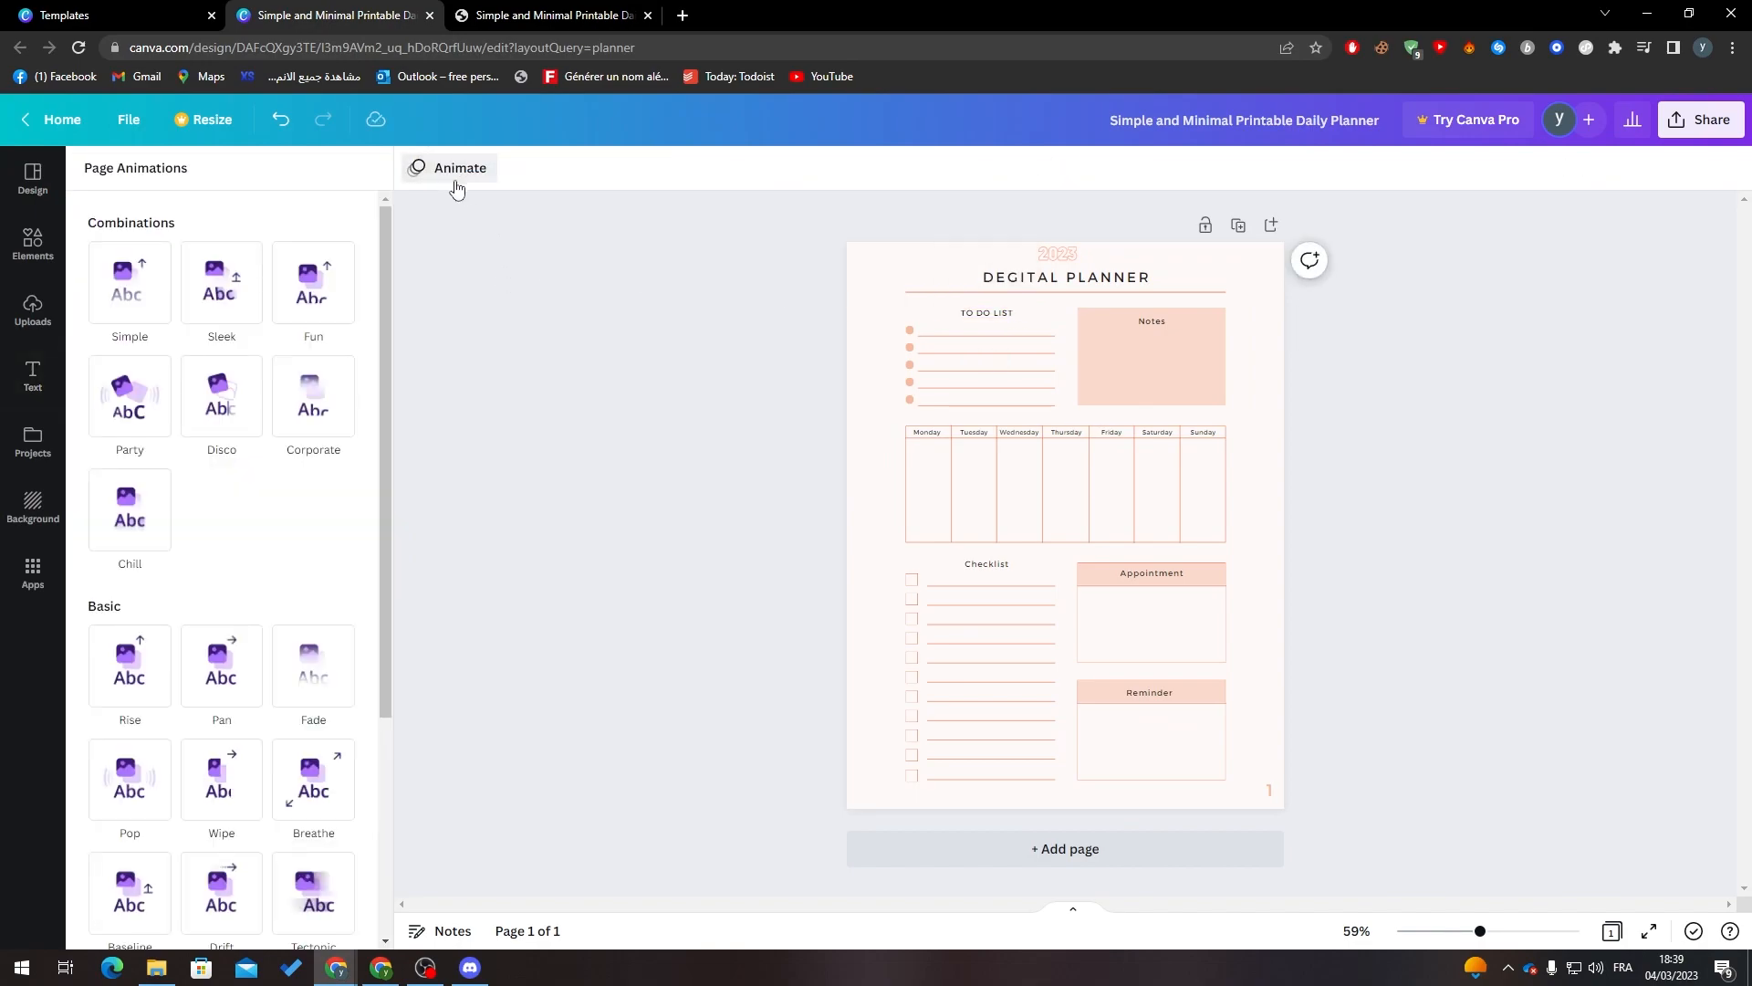
{"action": "left_click", "coordinate": [105, 304]}
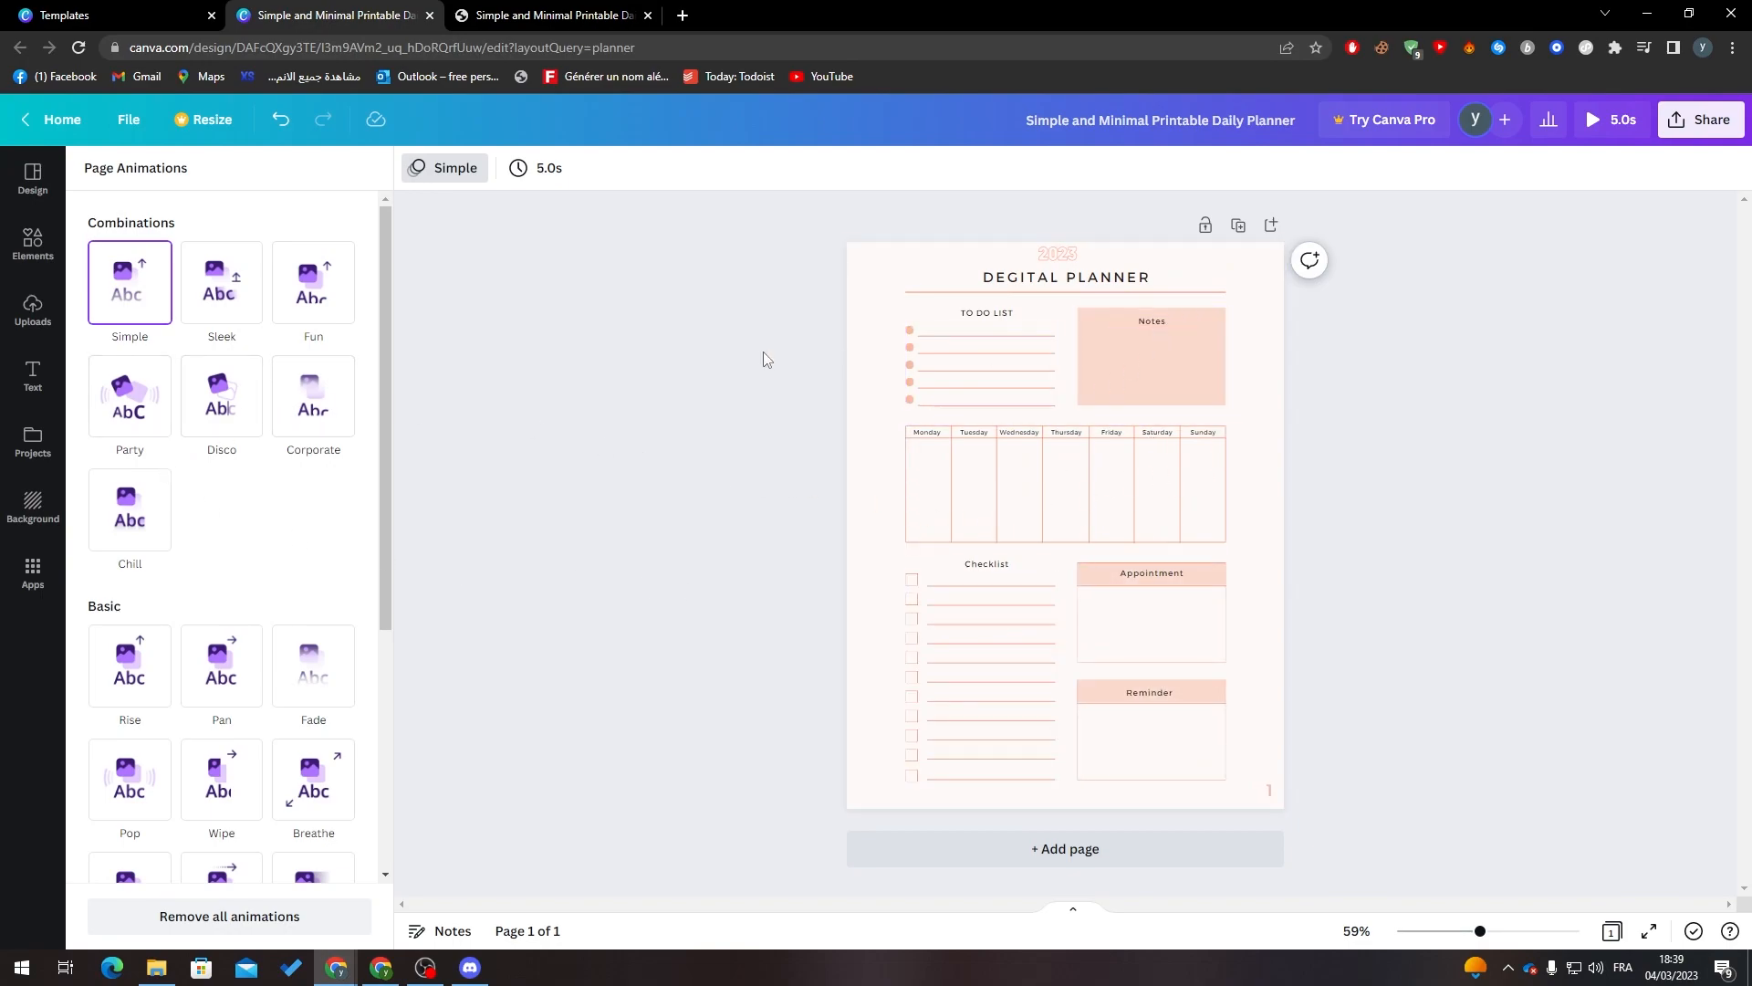
{"action": "left_click", "coordinate": [313, 283]}
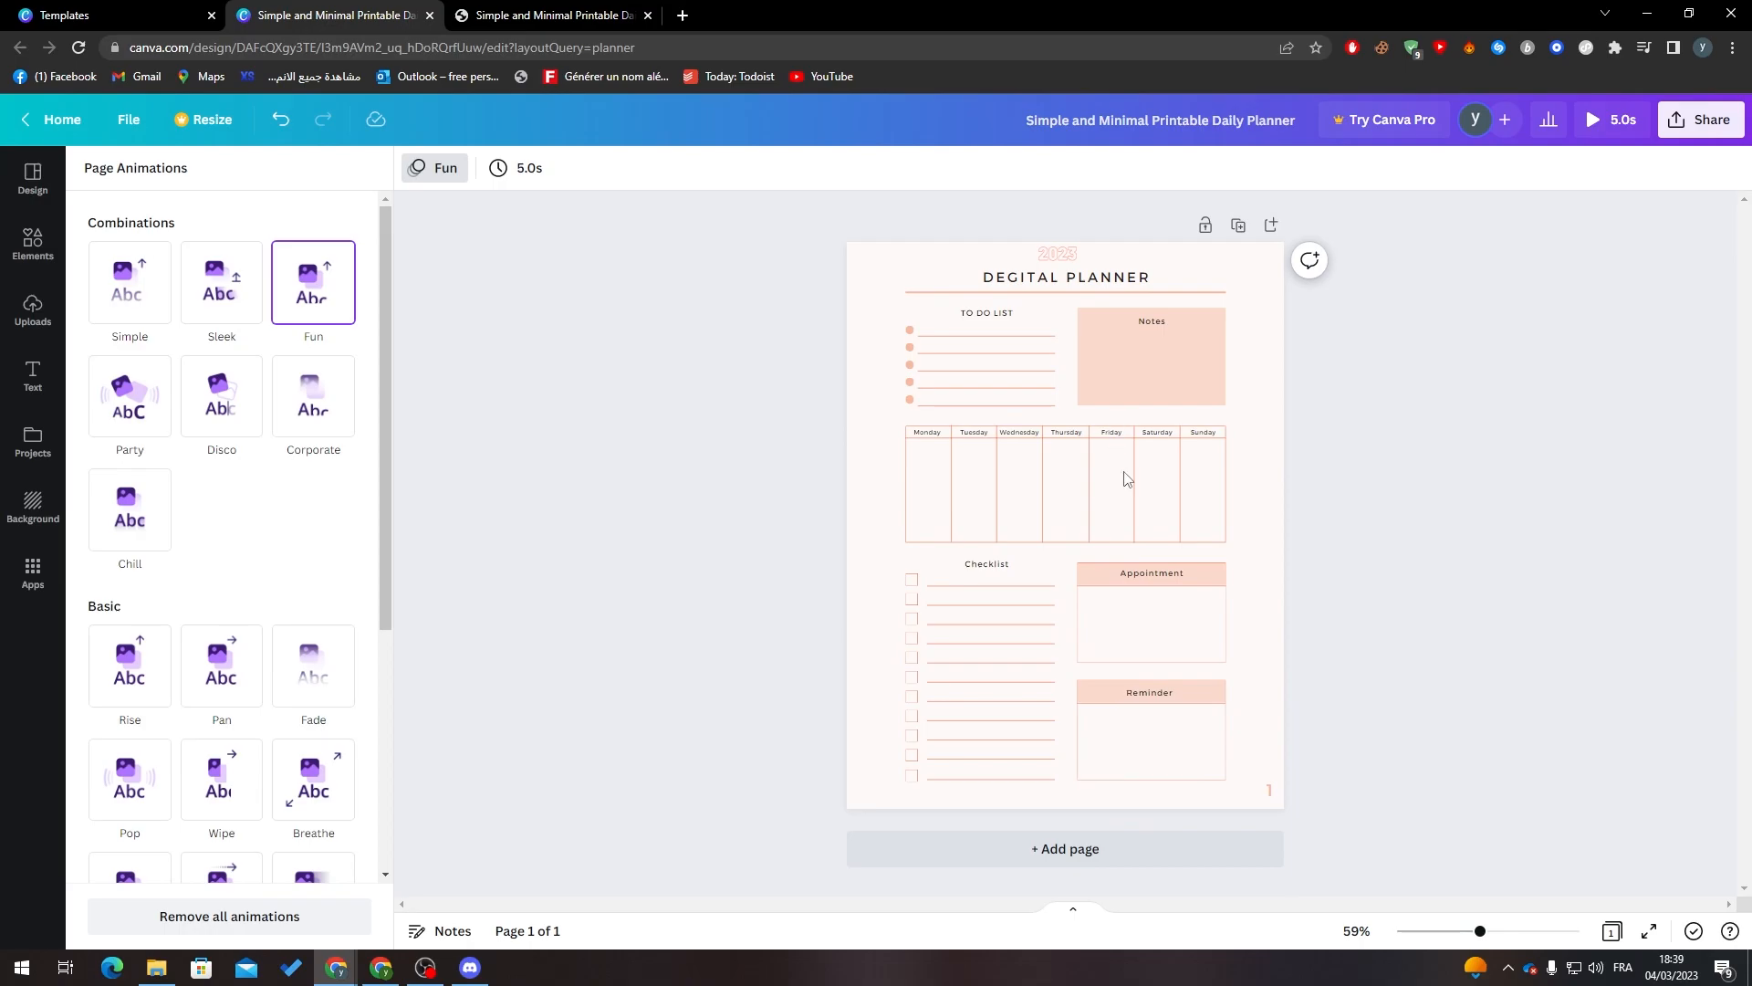
Step: Examine the download file types for the animated planner, including MP4 Video, and close the options without downloading
{"action": "left_click", "coordinate": [1687, 137]}
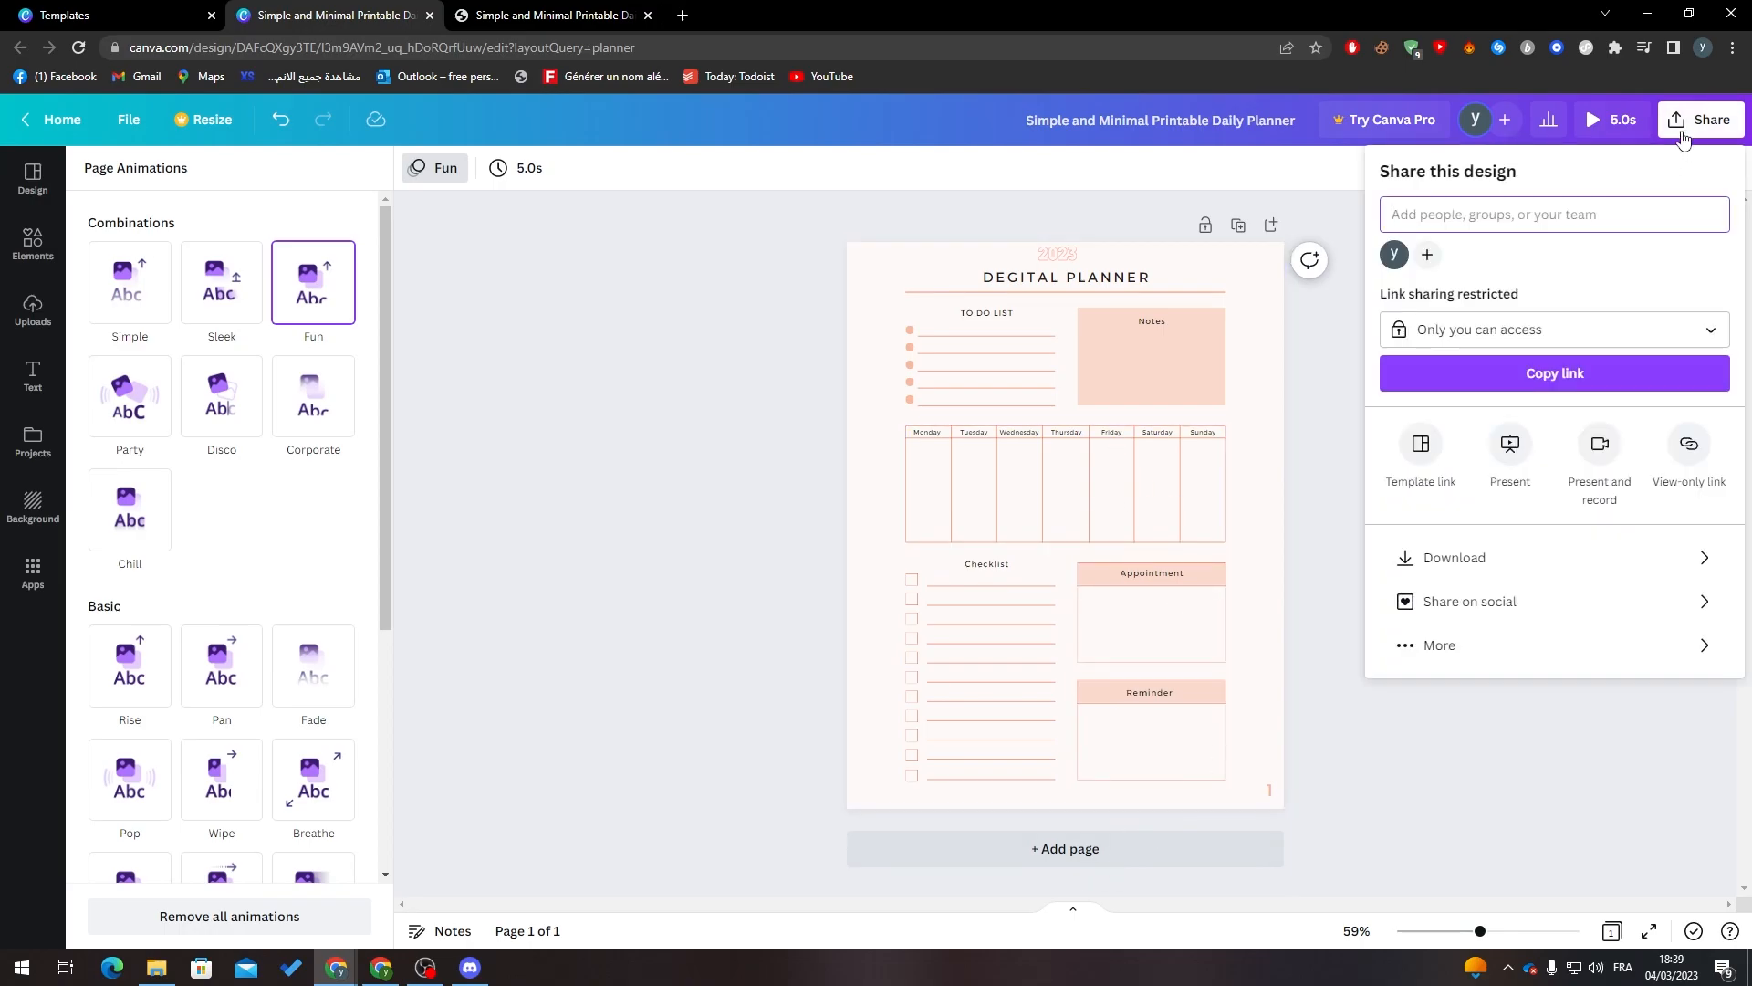
{"action": "left_click", "coordinate": [1510, 559]}
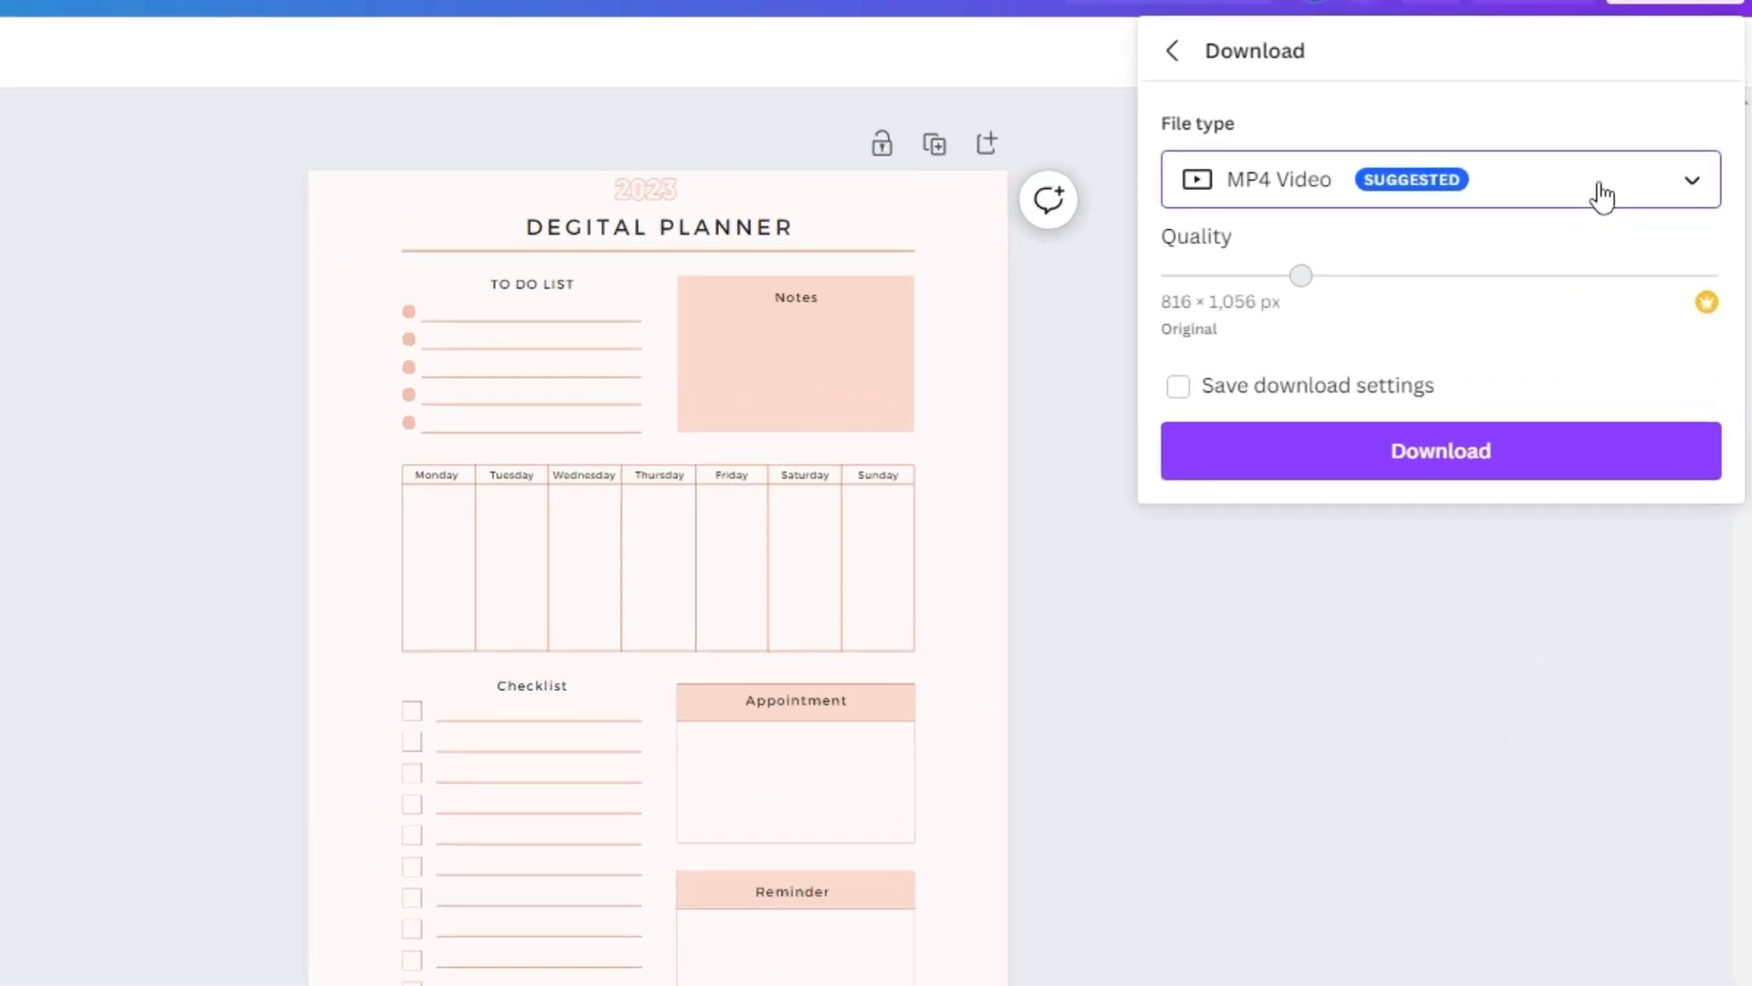
{"action": "left_click", "coordinate": [1656, 258]}
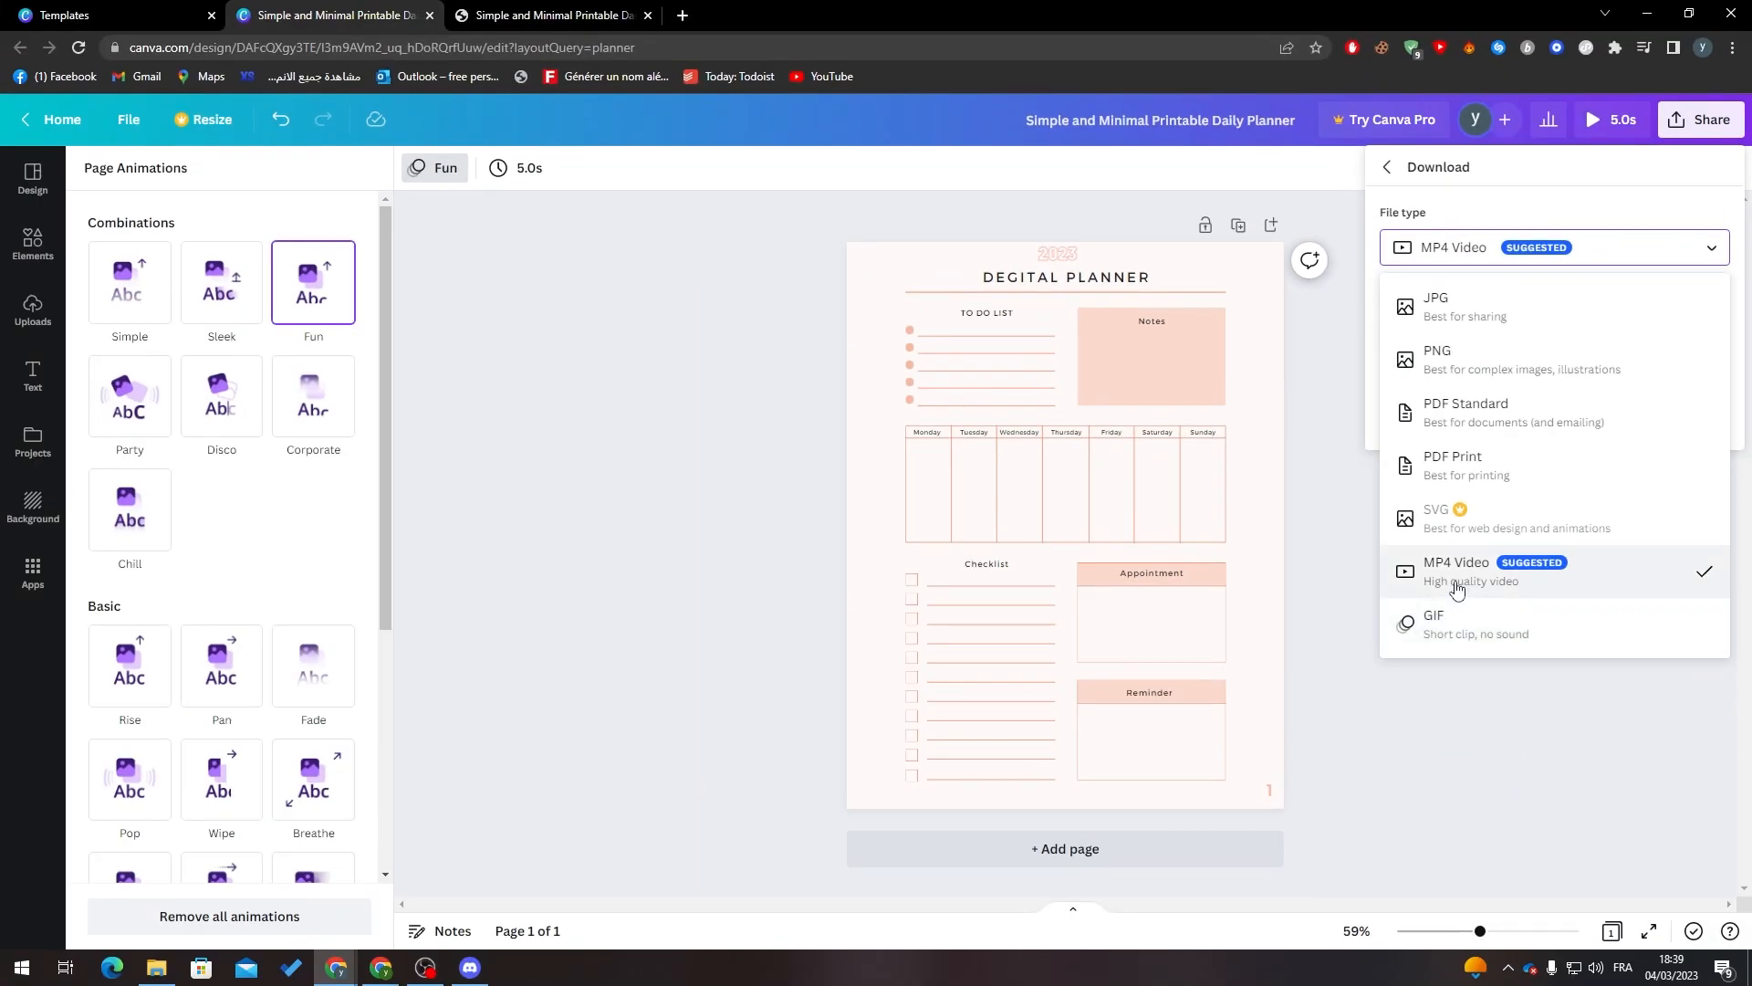
{"action": "left_click", "coordinate": [1514, 747]}
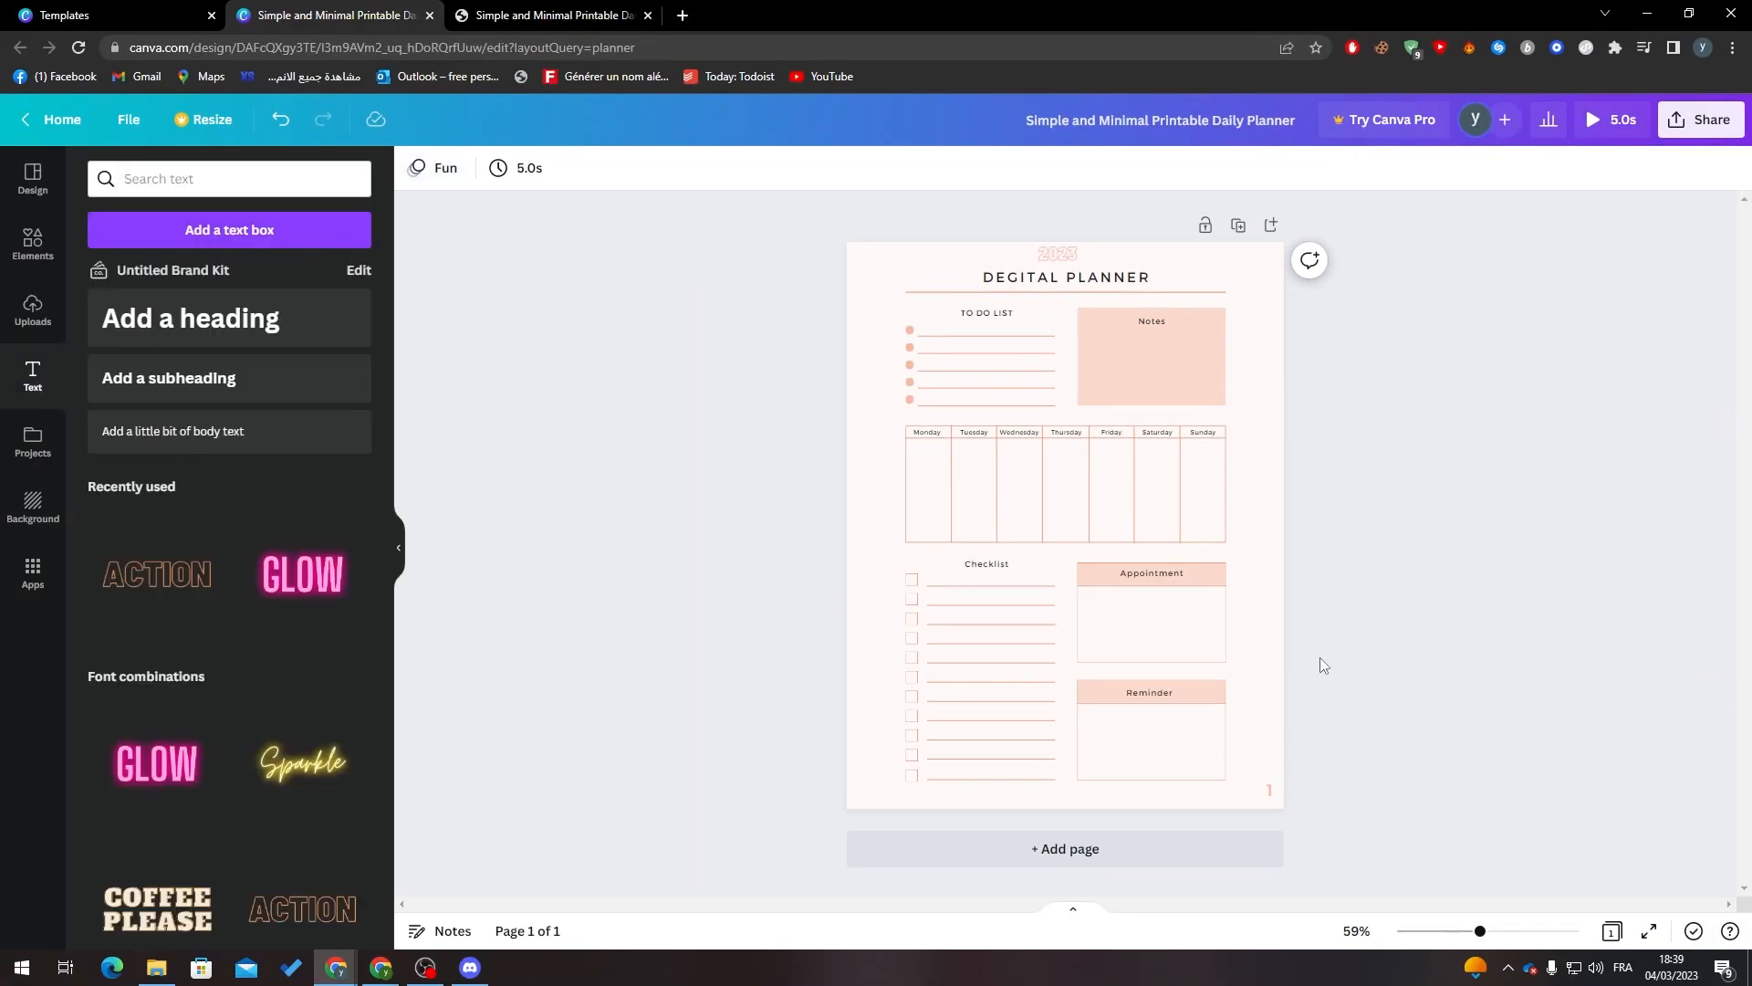
Step: Return to Canva's home page, search for "PLANNER" and open the Daily Personal Planner template as a new design
{"action": "left_click", "coordinate": [57, 135]}
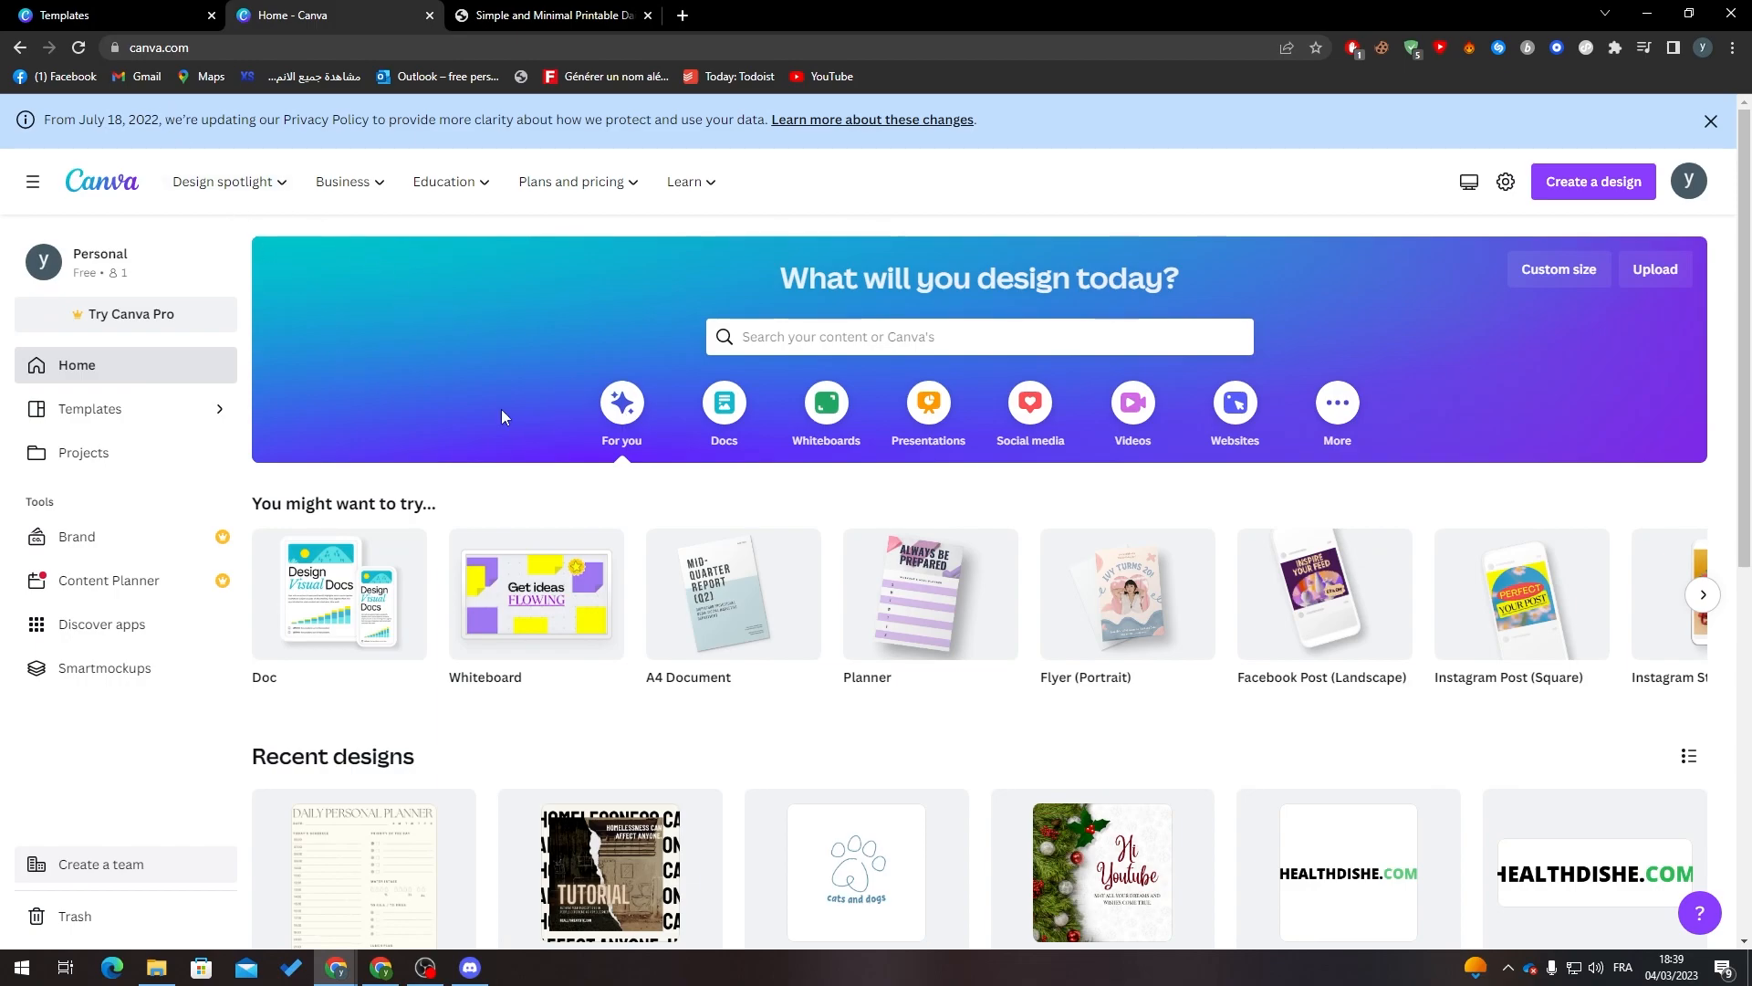
{"action": "left_click", "coordinate": [889, 348]}
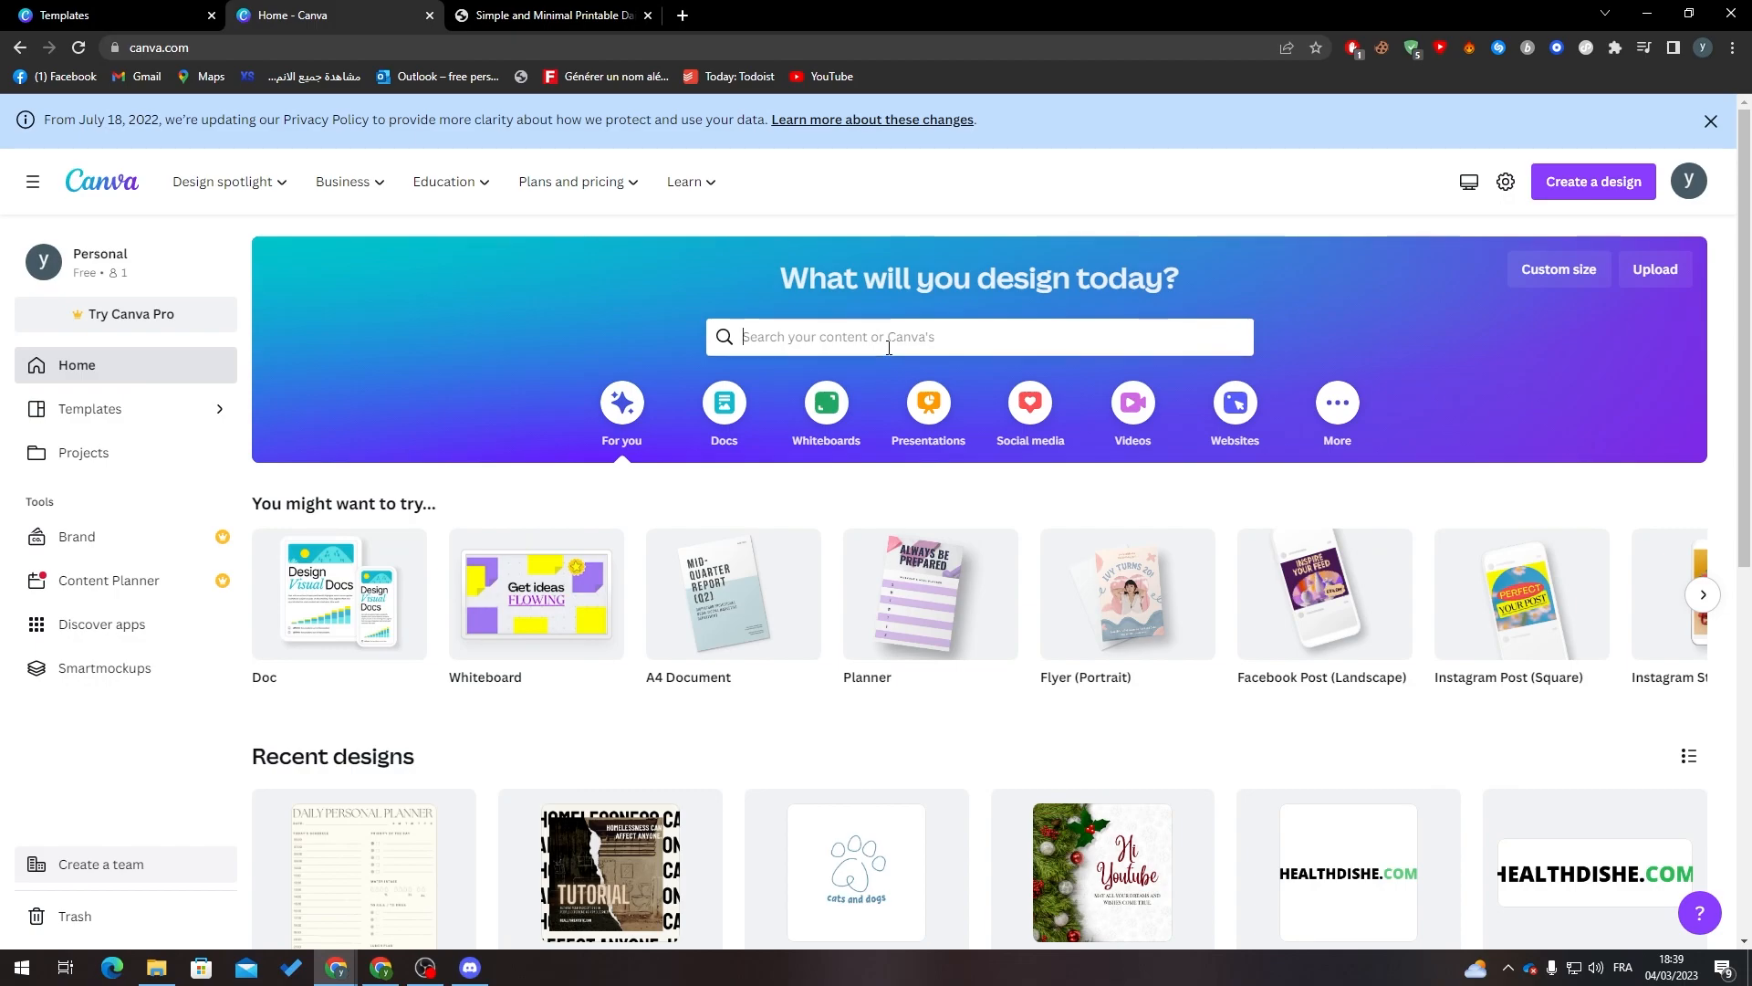
{"action": "type", "text": "PLANNER"}
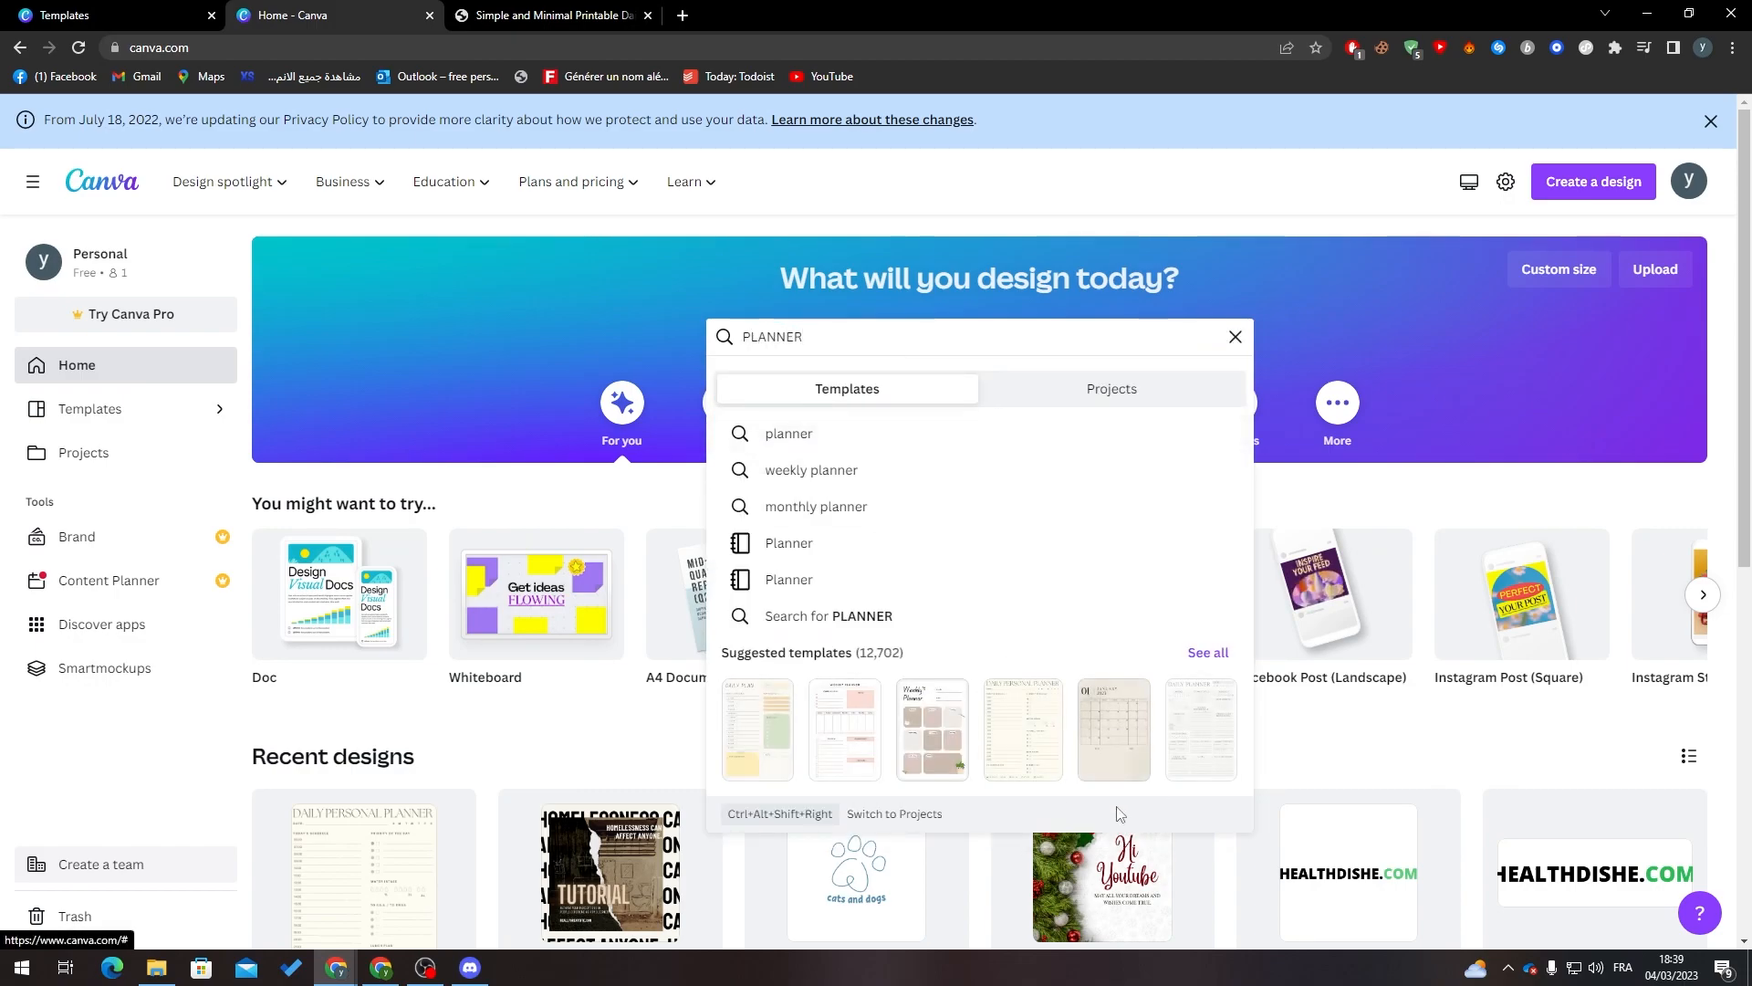
{"action": "left_click", "coordinate": [1015, 735]}
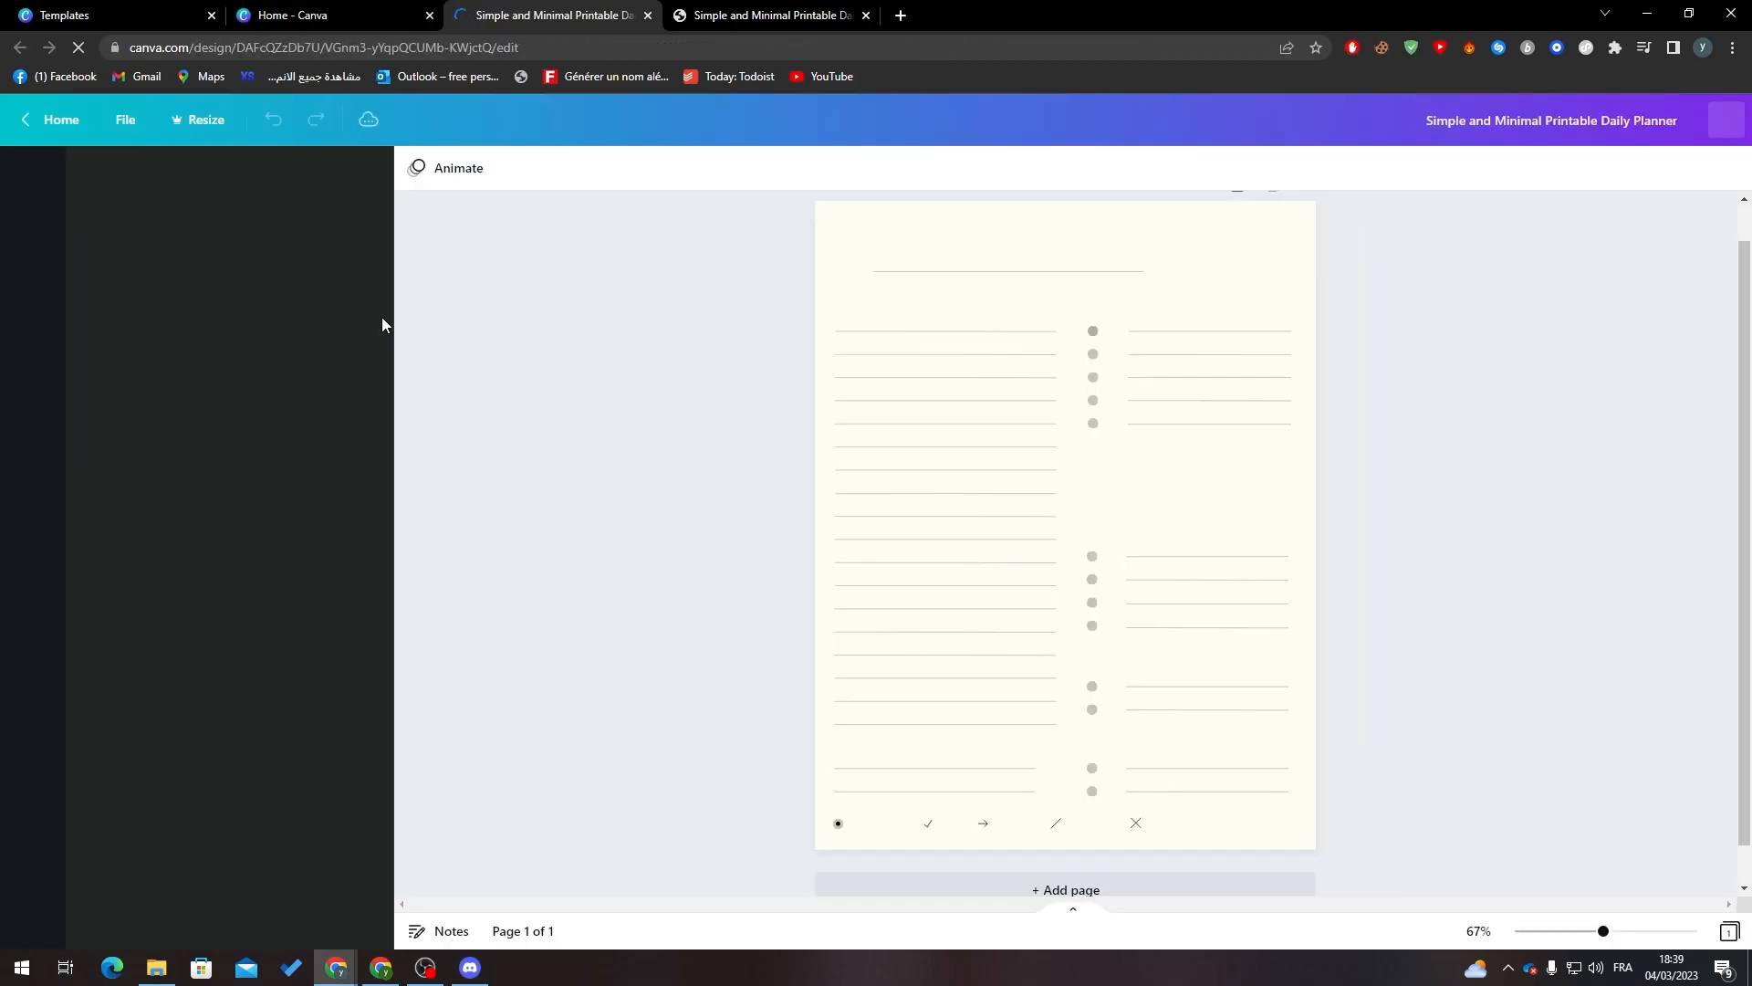
Step: Browse the other planner templates and preview the Monthly Budget template, closing its Canva Pro offer
{"action": "scroll", "coordinate": [365, 527], "scroll_direction": "down", "scroll_amount": 5}
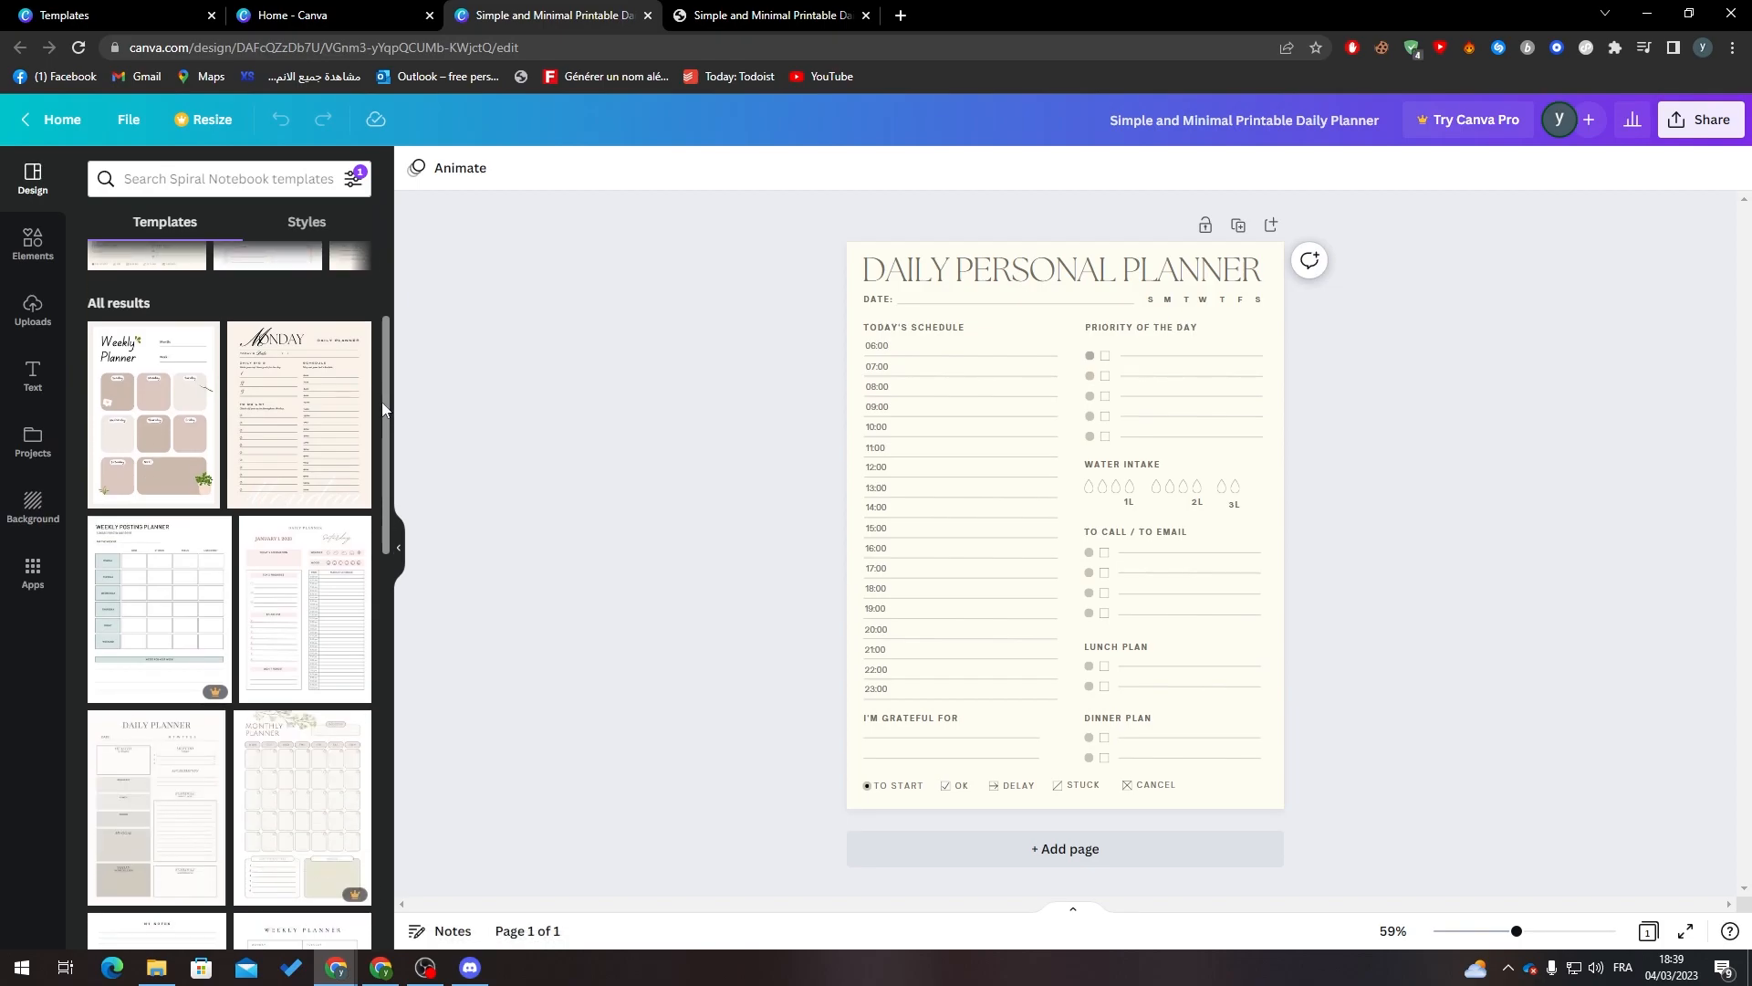
{"action": "scroll", "coordinate": [365, 527], "scroll_direction": "up", "scroll_amount": 6}
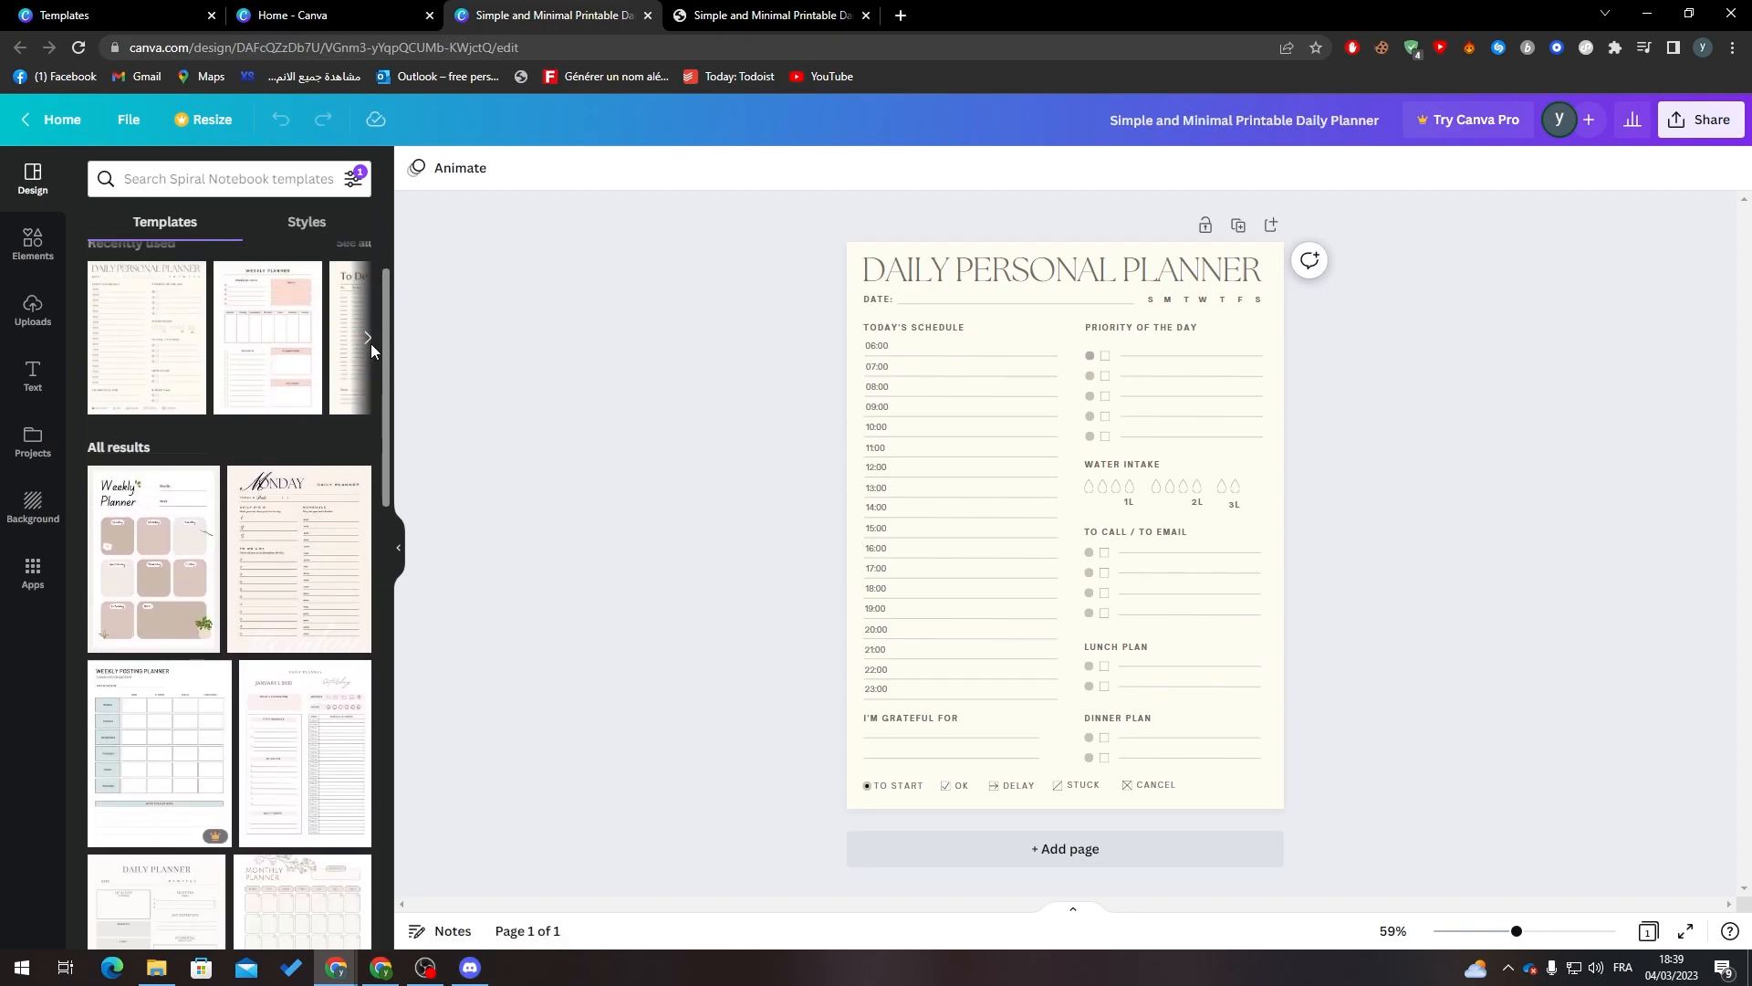
{"action": "scroll", "coordinate": [381, 528], "scroll_direction": "down", "scroll_amount": 10}
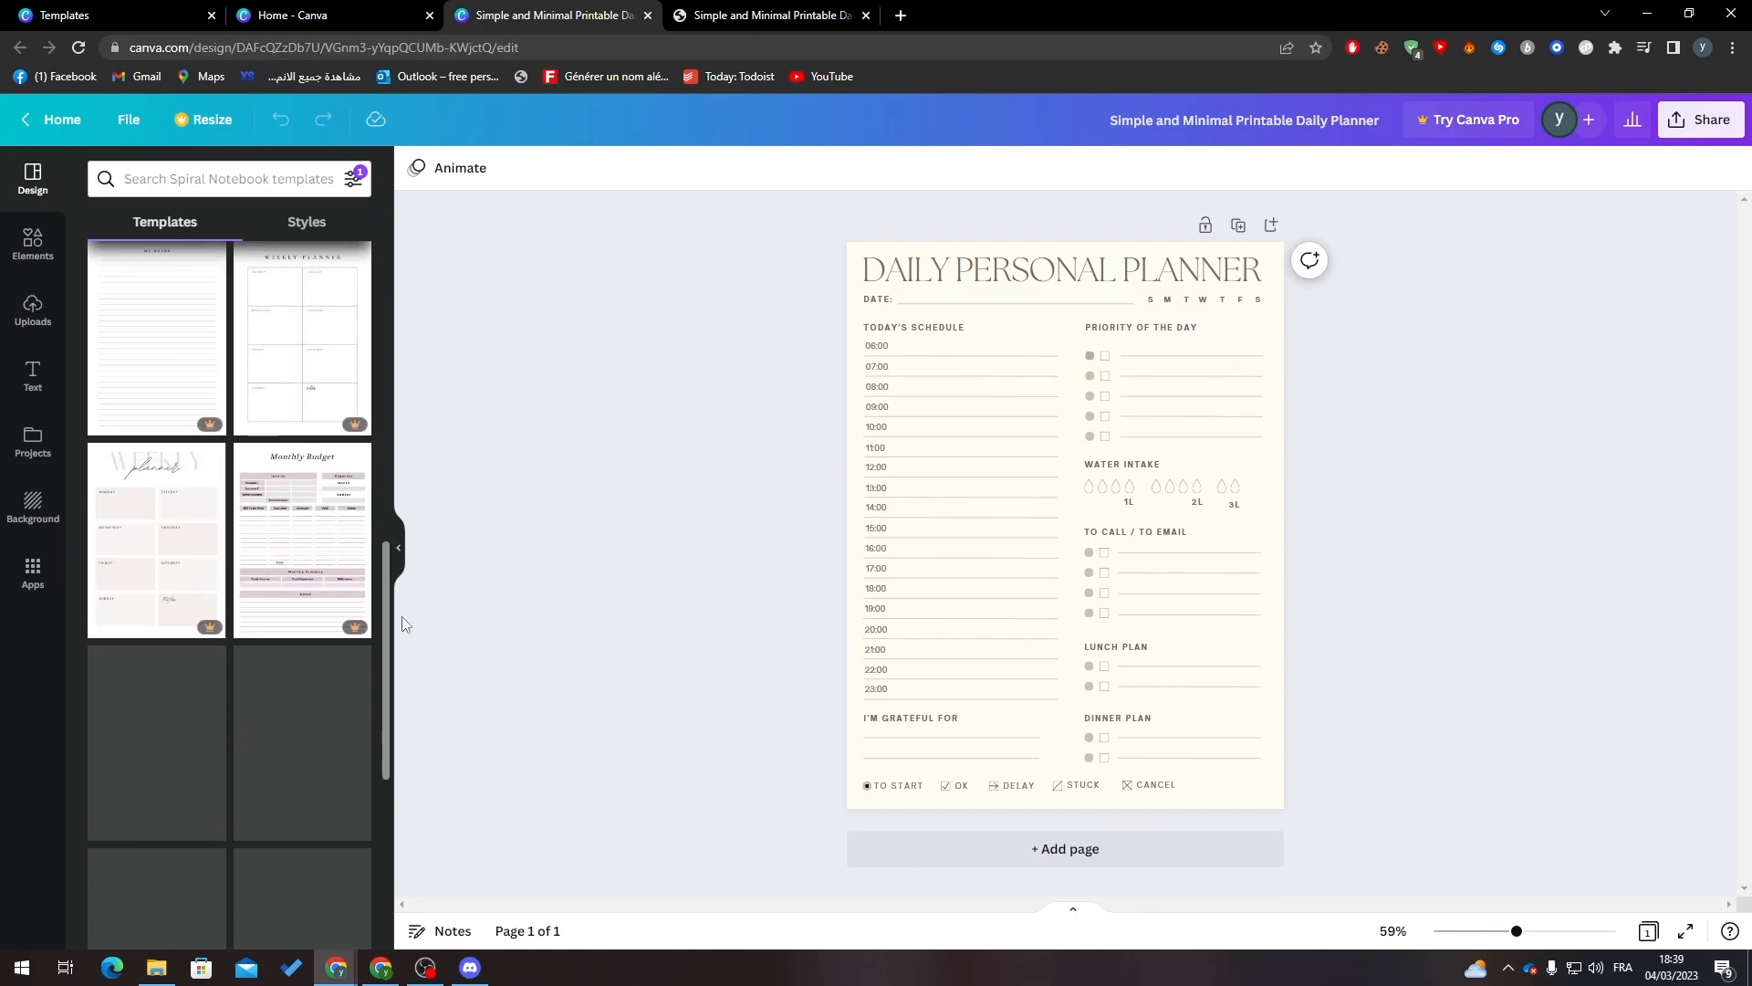
{"action": "left_click", "coordinate": [290, 534]}
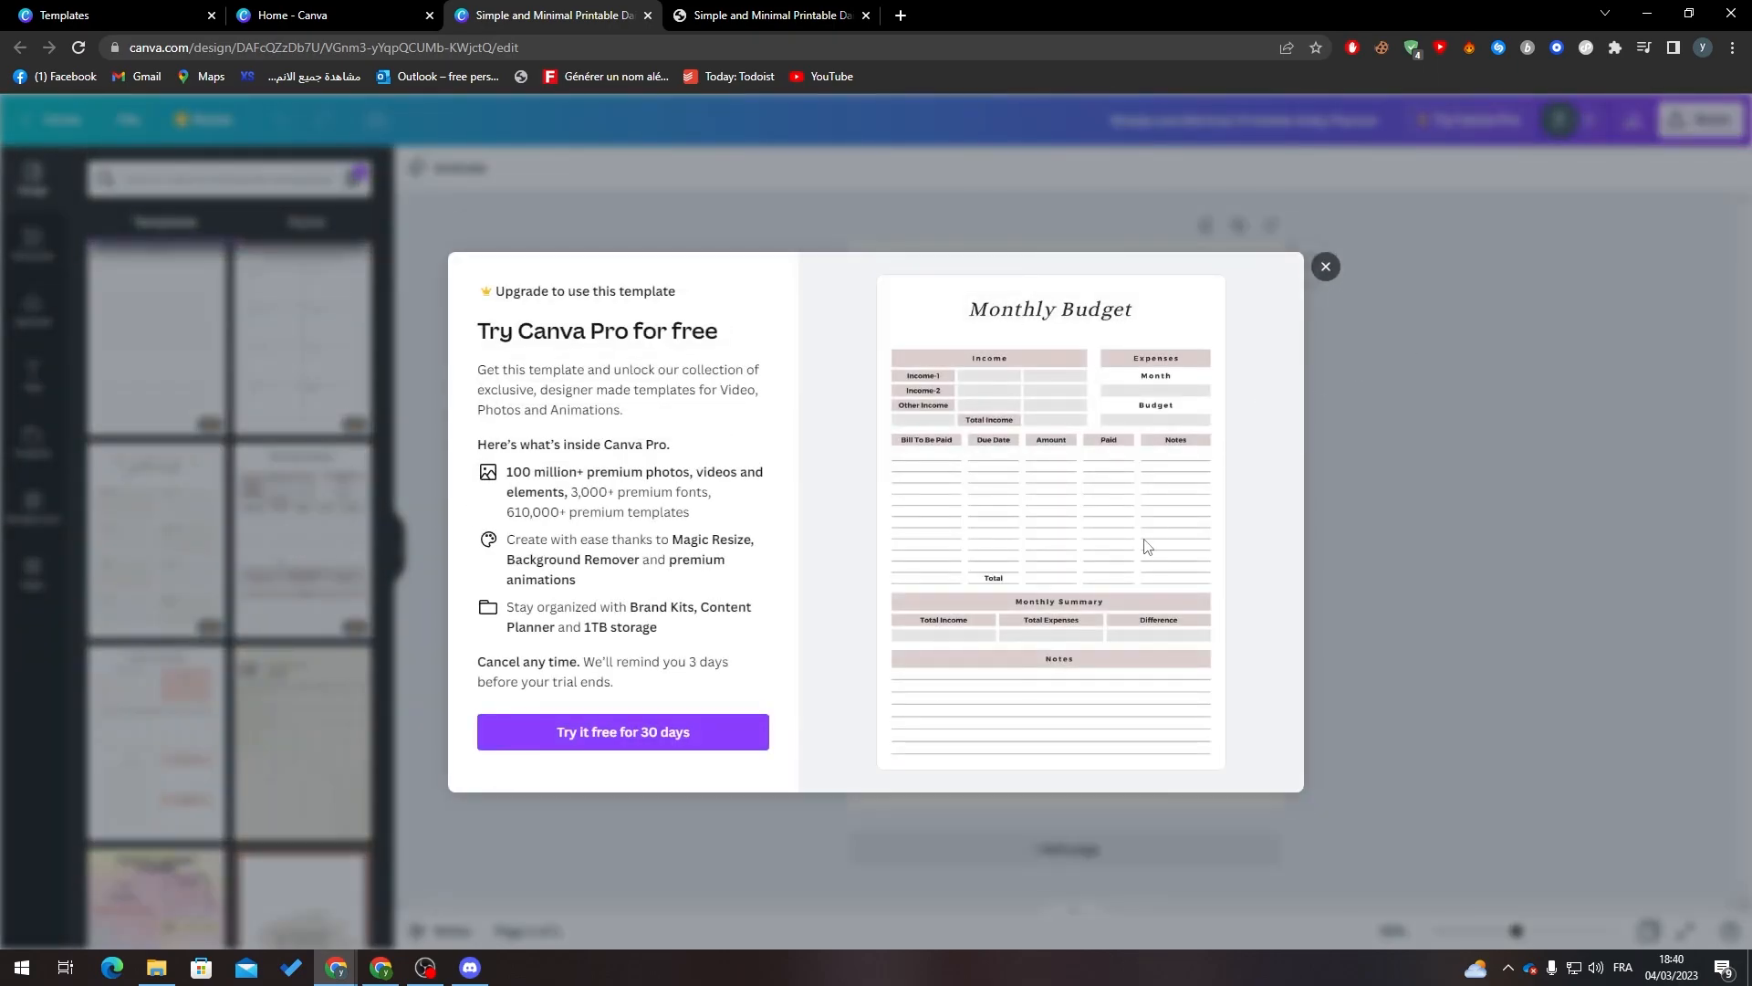
{"action": "left_click", "coordinate": [1326, 266]}
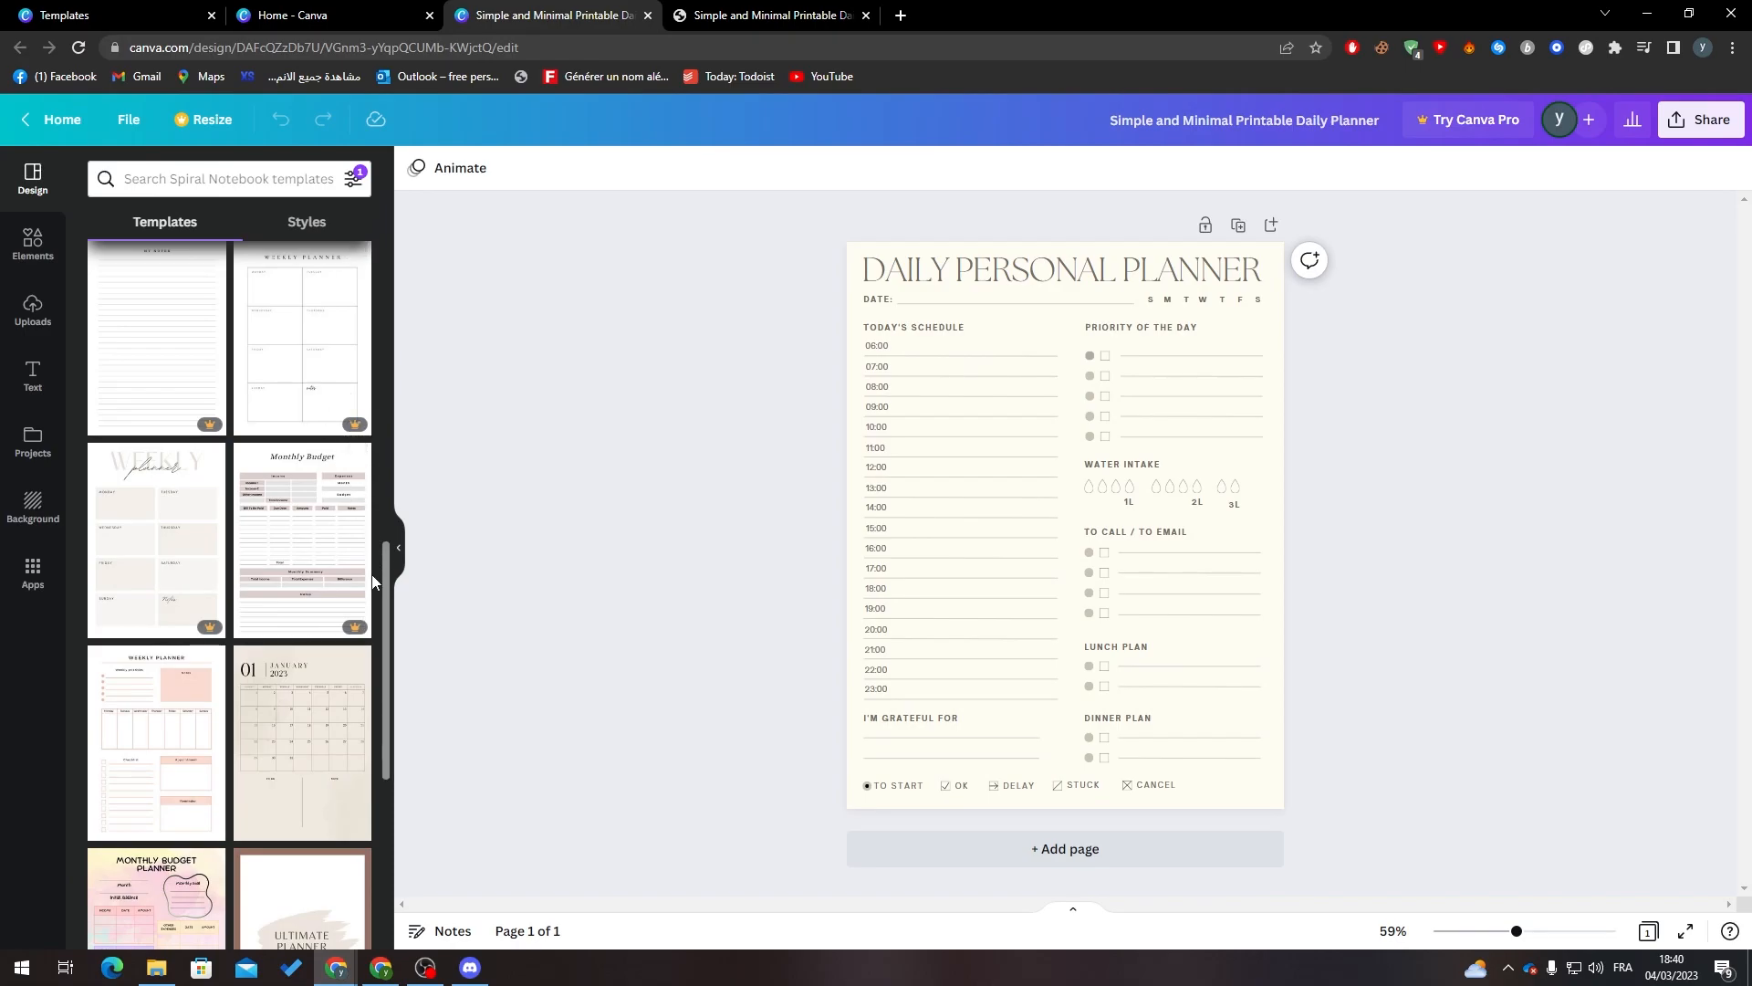
{"action": "left_click_drag", "start_coordinate": [385, 573], "coordinate": [385, 610]}
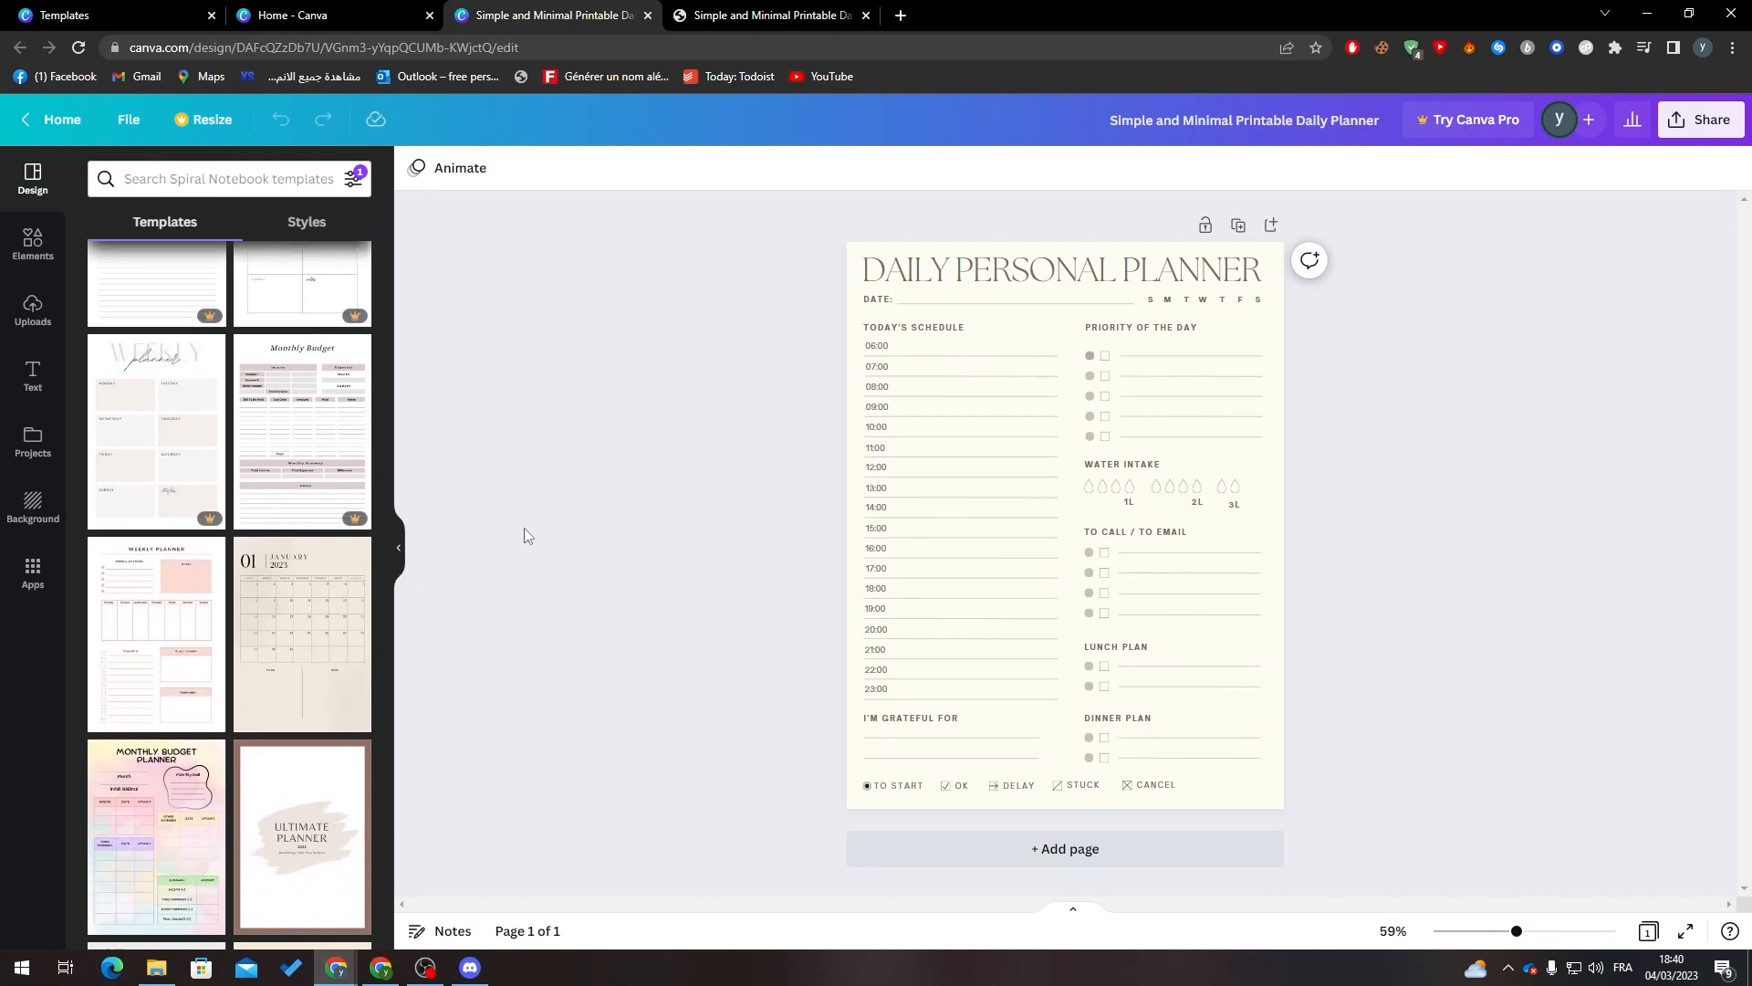